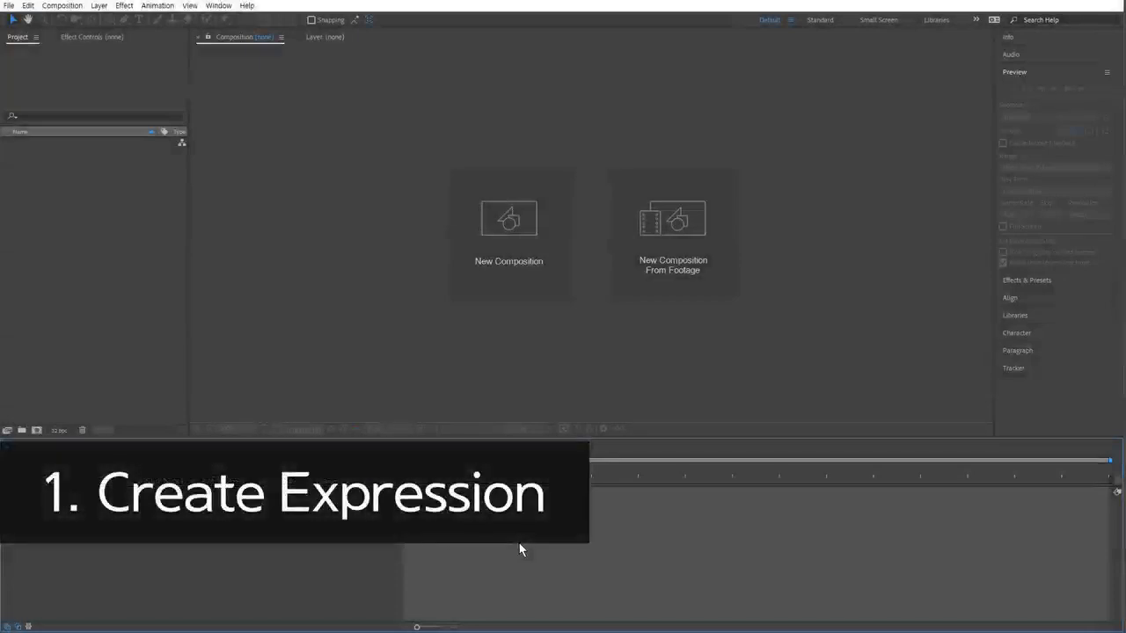
Open the About After Effects information to check the installed version.
click(519, 544)
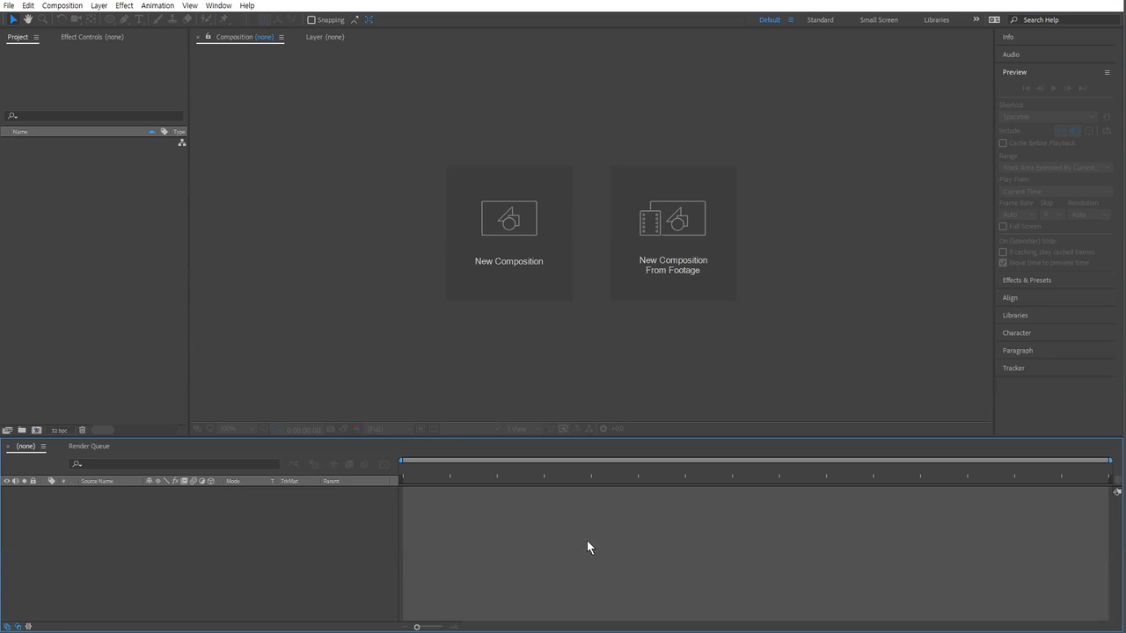
click(247, 6)
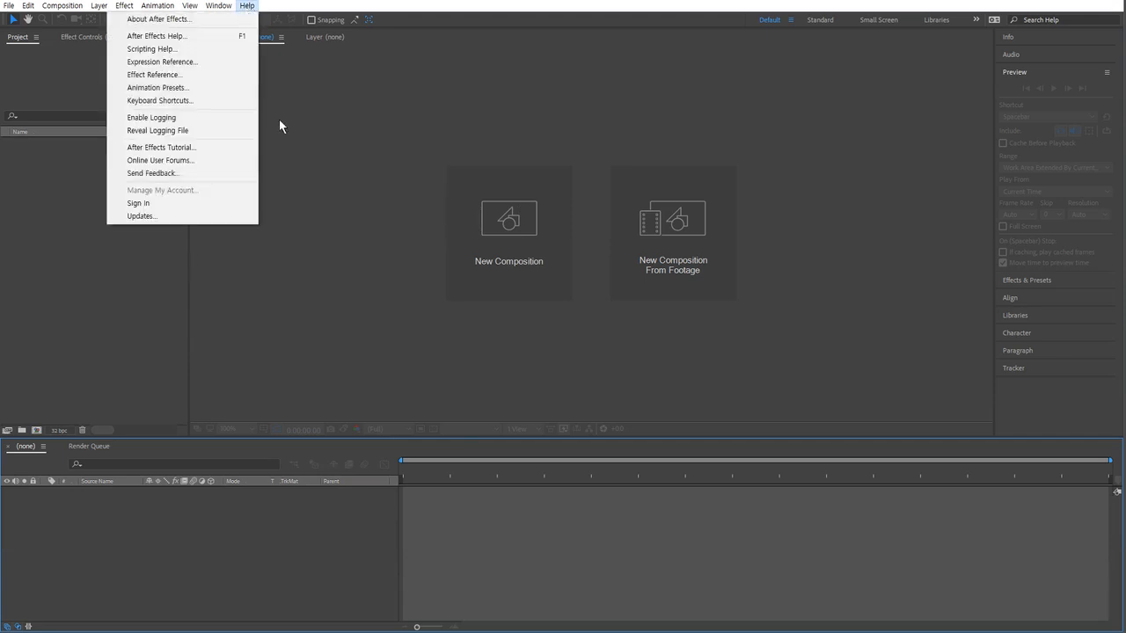
click(158, 18)
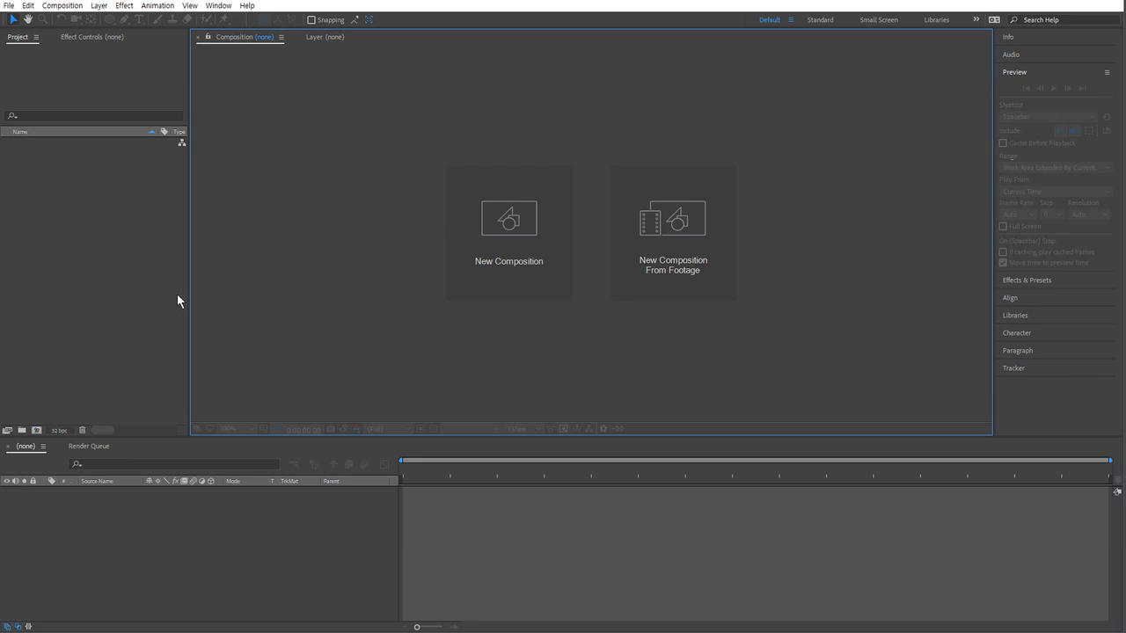
Import background-1783902_960_720.png and background-1783903_960_720.png into the project as footage.
double_click(117, 255)
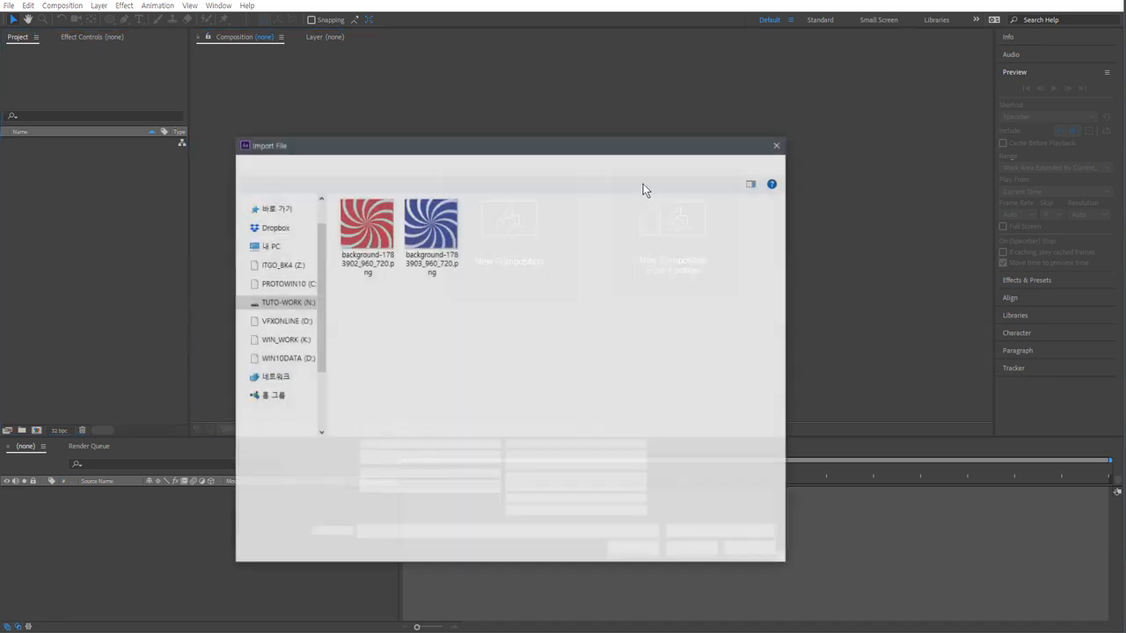
drag(464, 317, 340, 198)
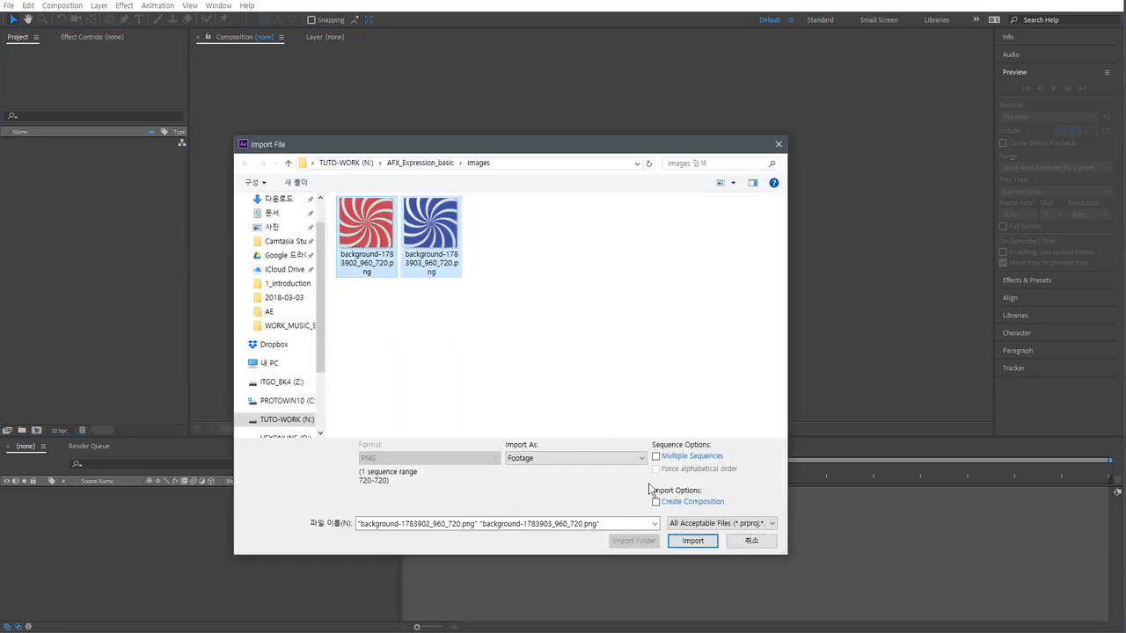
click(693, 549)
Preview the blue swirl image background-1783903_960_720.png and create a composition from it.
click(71, 141)
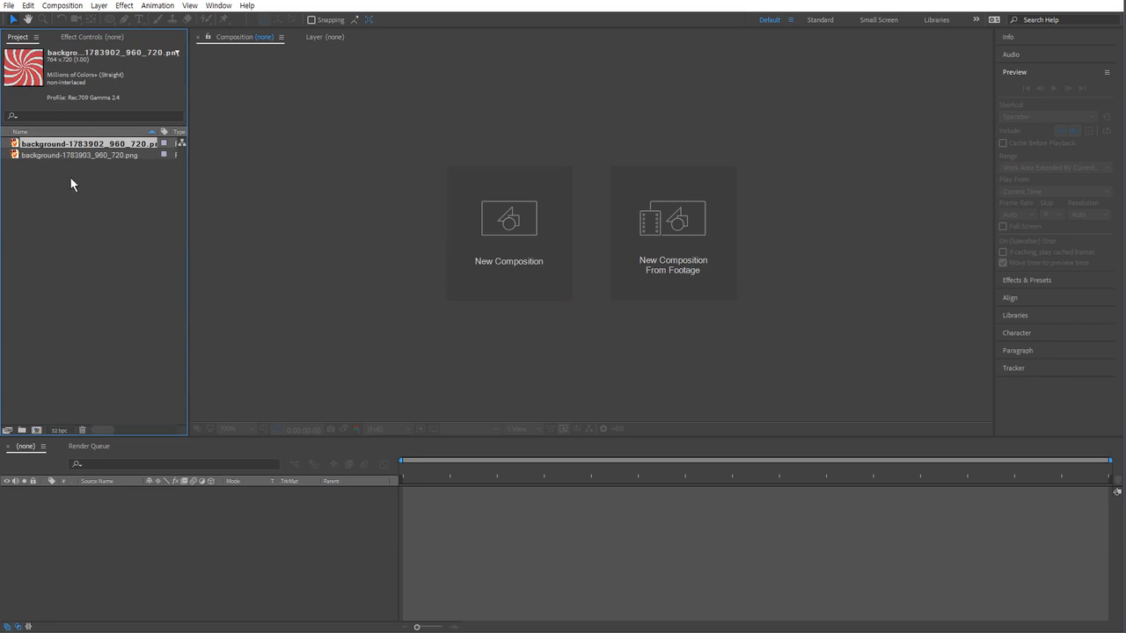
click(70, 178)
click(76, 153)
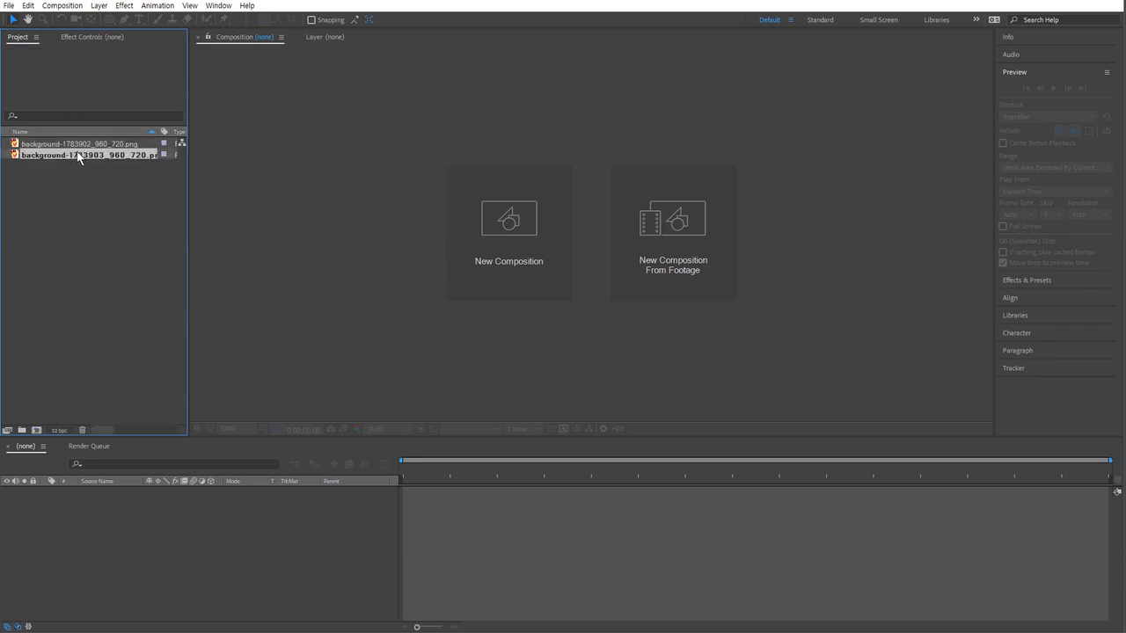
double_click(15, 155)
click(91, 234)
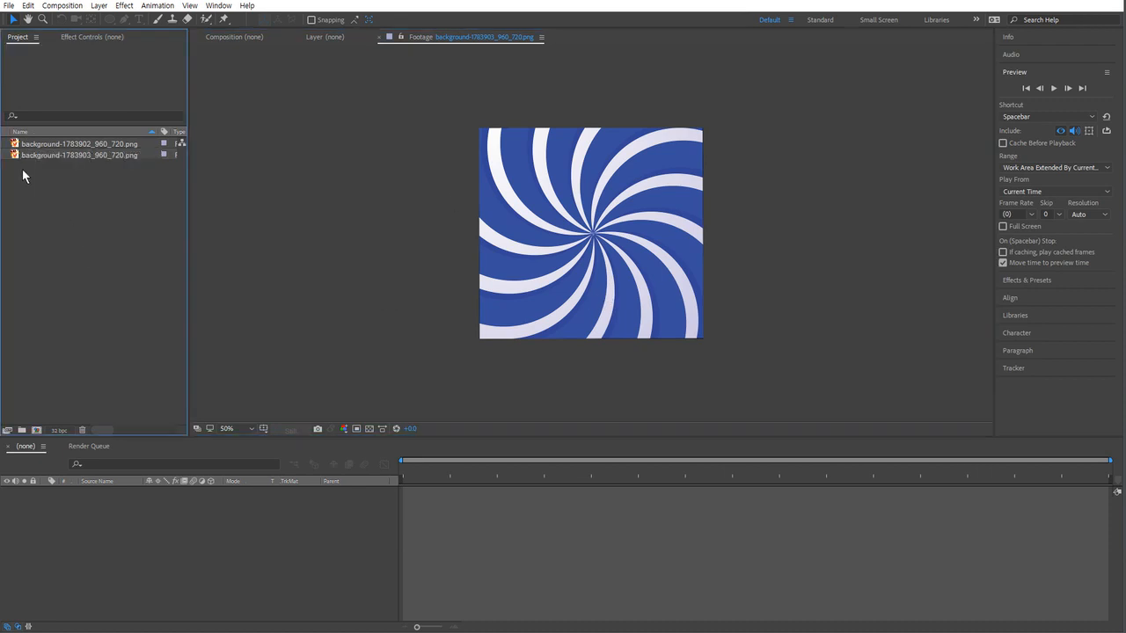
click(13, 156)
drag(13, 155, 36, 430)
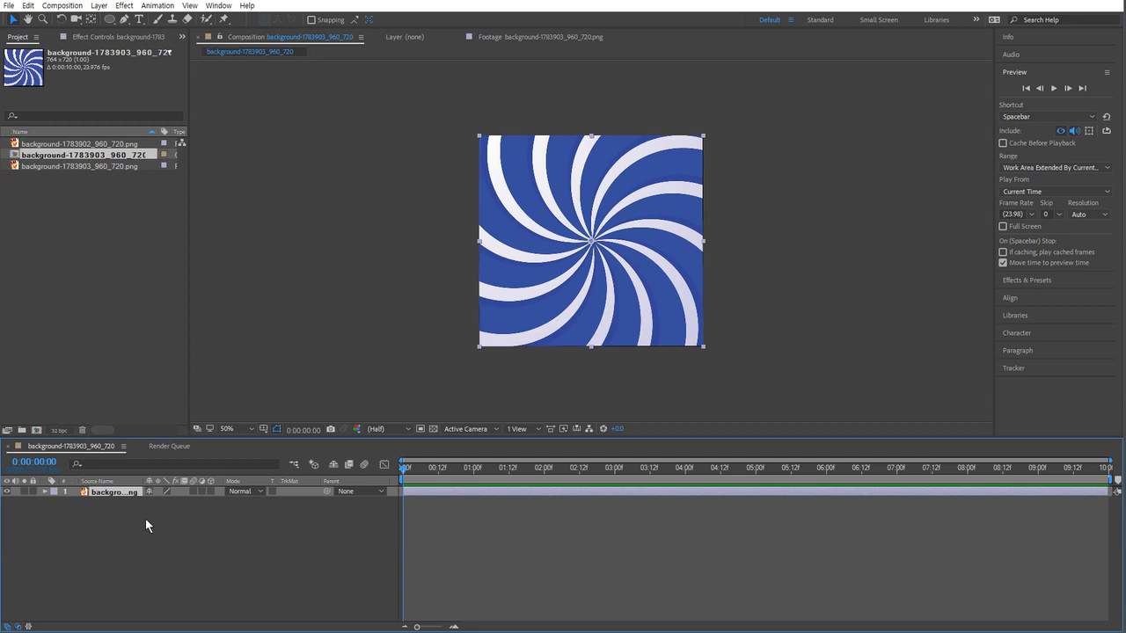
Draw a full-height circular mask on the blue swirl layer with the Ellipse tool and centre it on the swirl.
click(109, 513)
click(109, 491)
drag(109, 19, 174, 51)
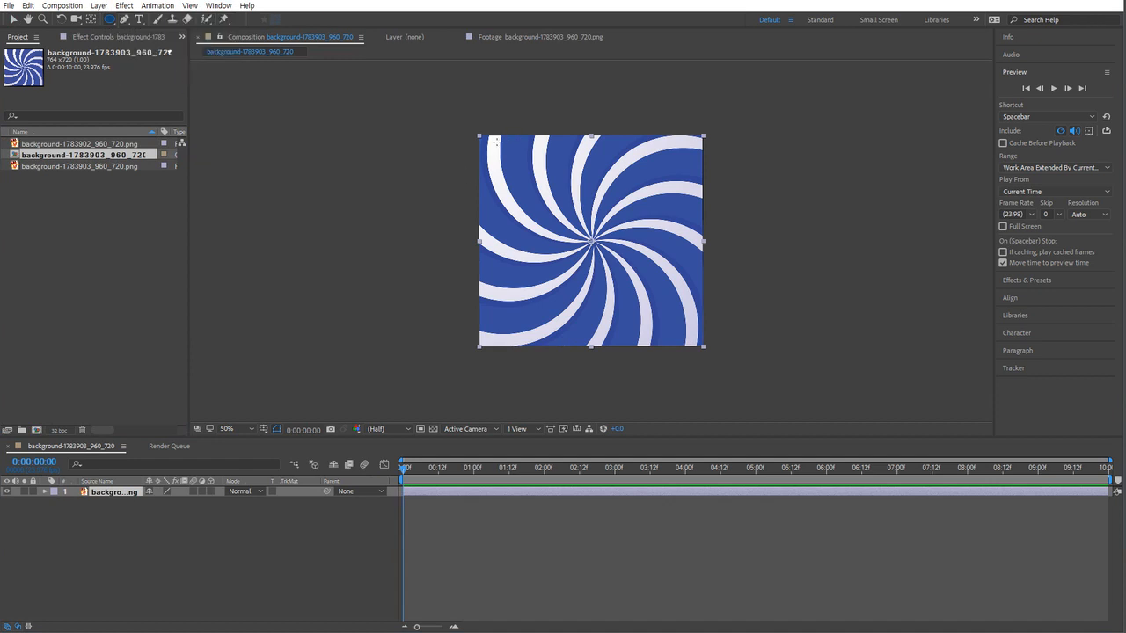
drag(479, 135, 688, 341)
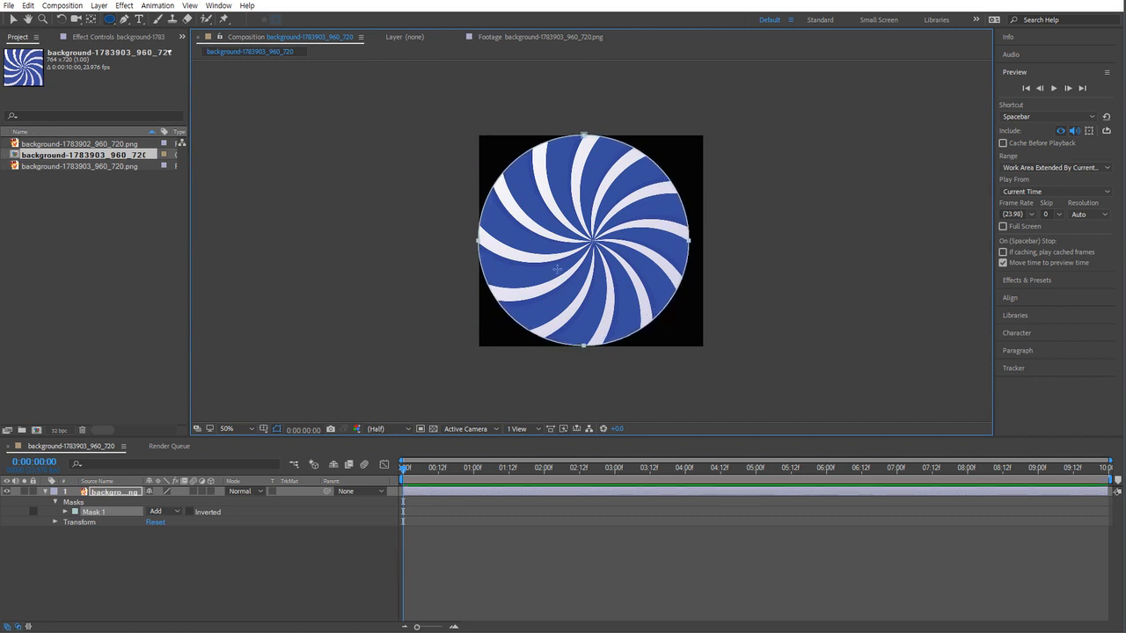
click(103, 515)
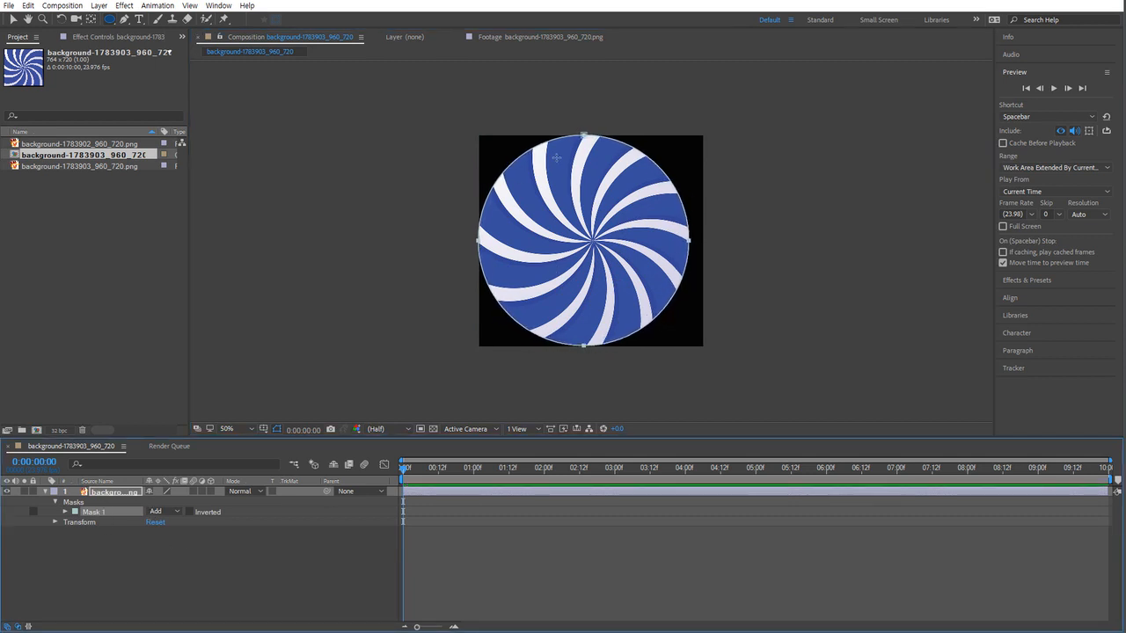
key(v)
drag(585, 138, 594, 137)
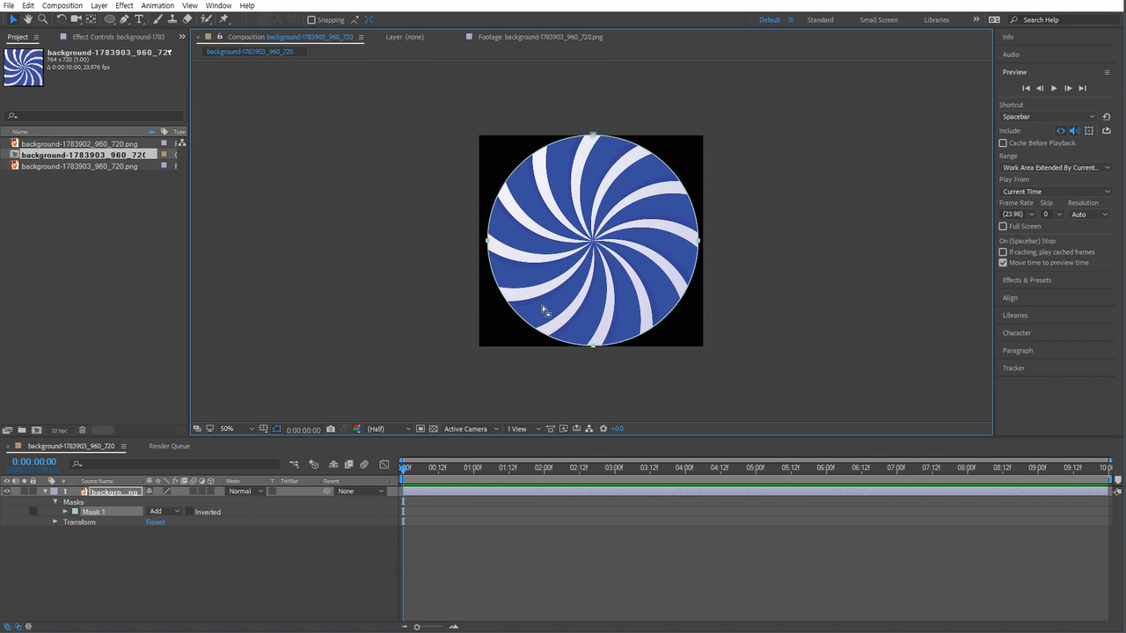
Rename the composition made from the blue swirl image as "blue wheel".
click(104, 360)
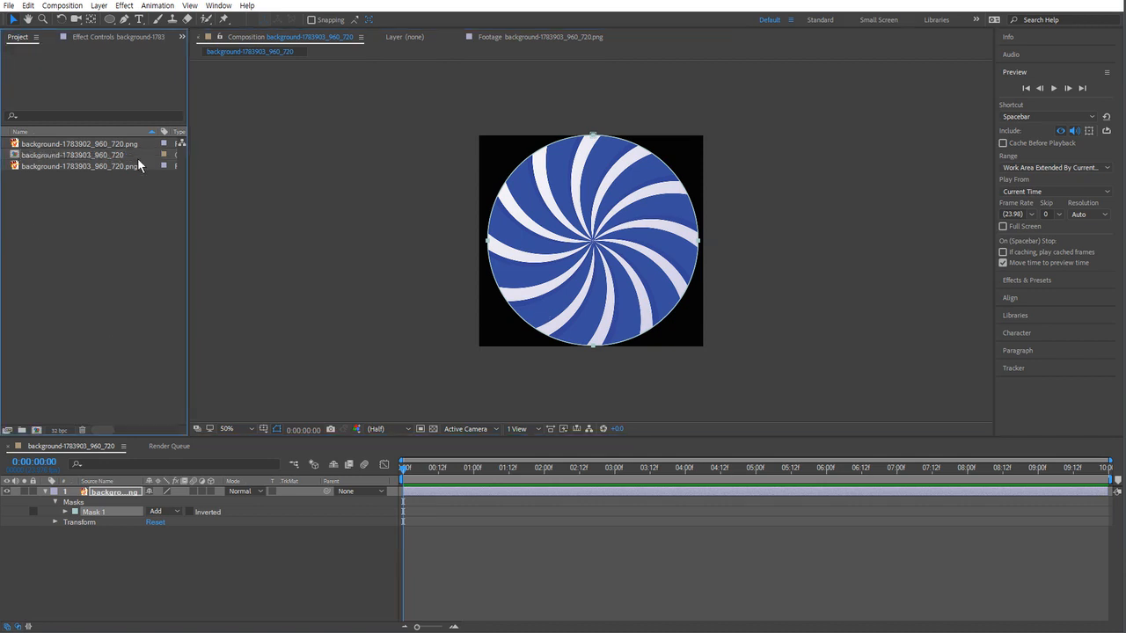
click(81, 156)
key(Return)
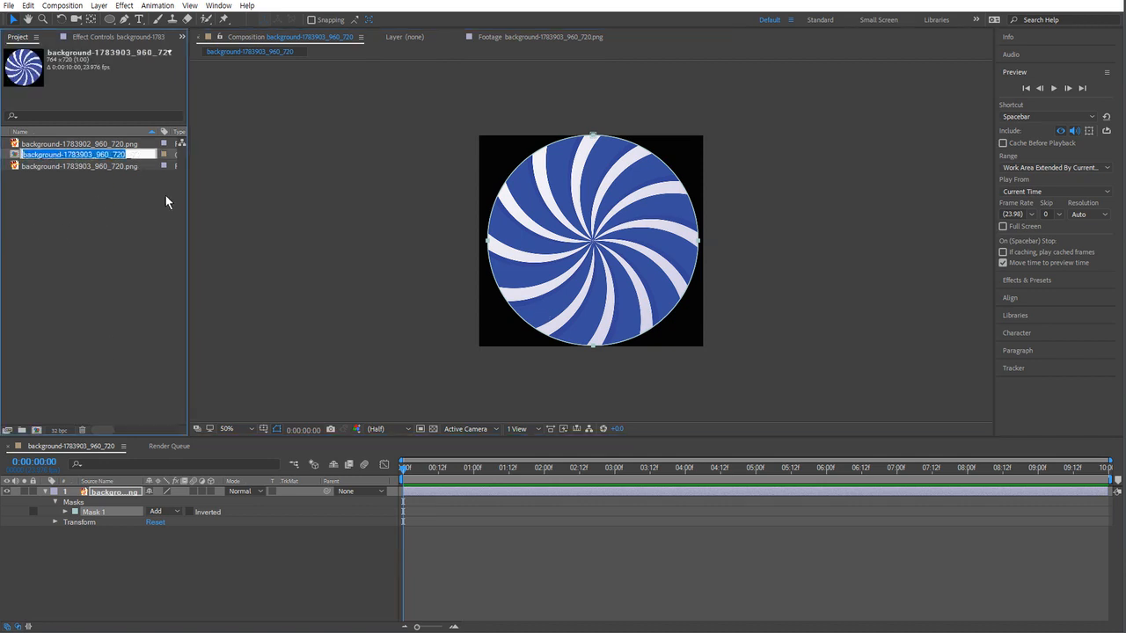
text(blur)
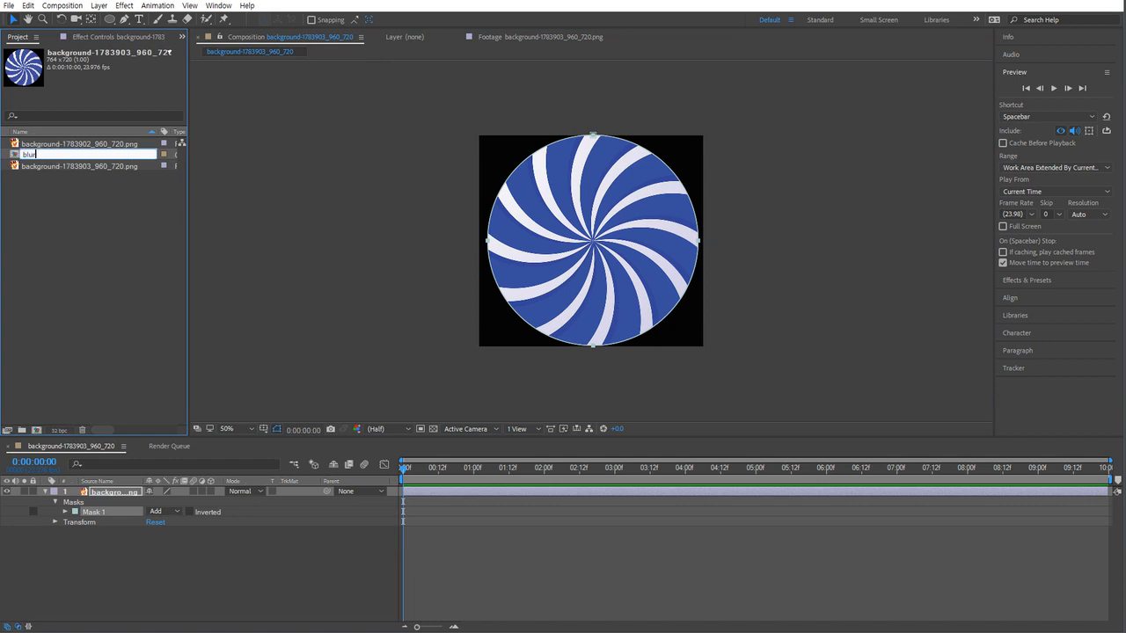
key(BackSpace)
text(e wheel)
key(Return)
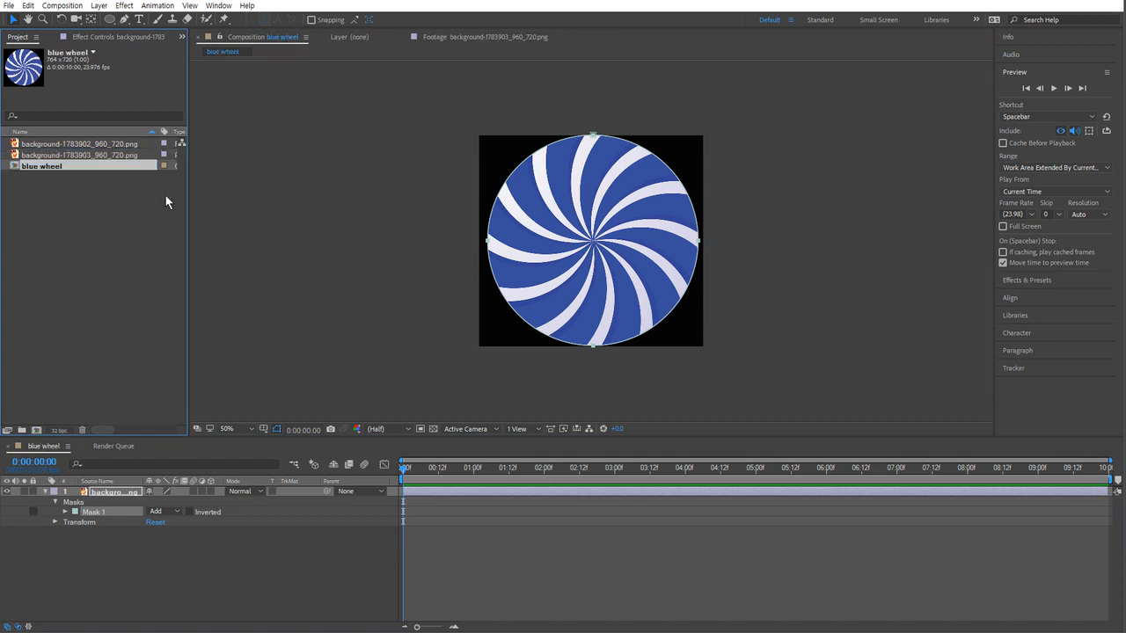
click(46, 226)
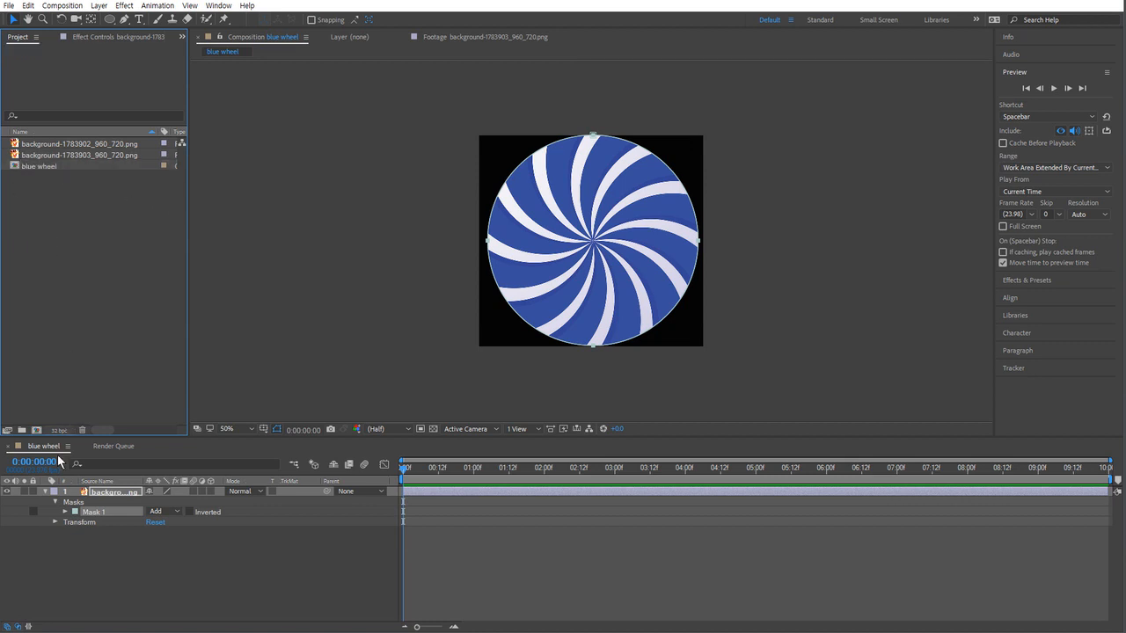
Create a composition named "expression test comp1" at 1280 x 720 px, square pixels, 23.976 fps, with a 0:00:10:00 duration.
click(36, 430)
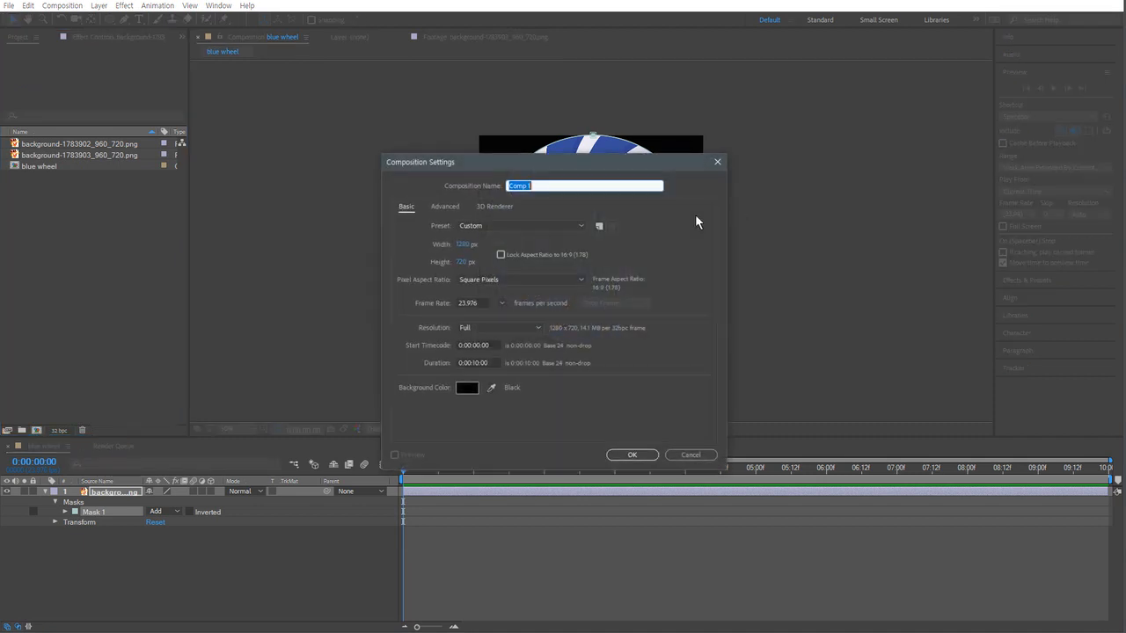
text(expression test comp)
click(465, 246)
click(465, 262)
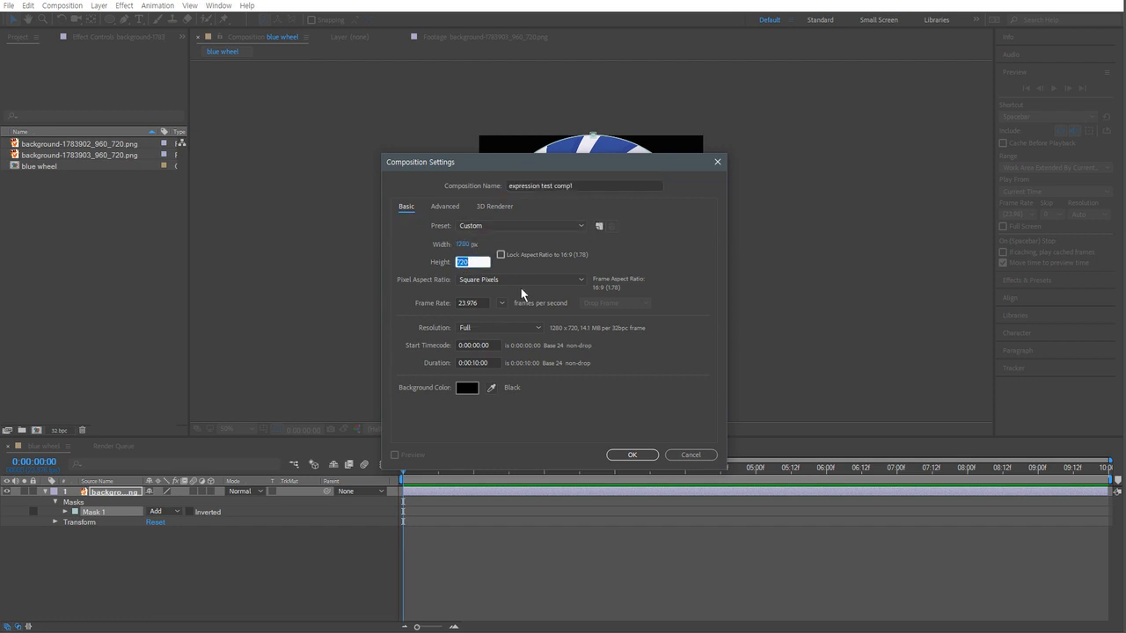
click(521, 281)
click(522, 297)
click(501, 303)
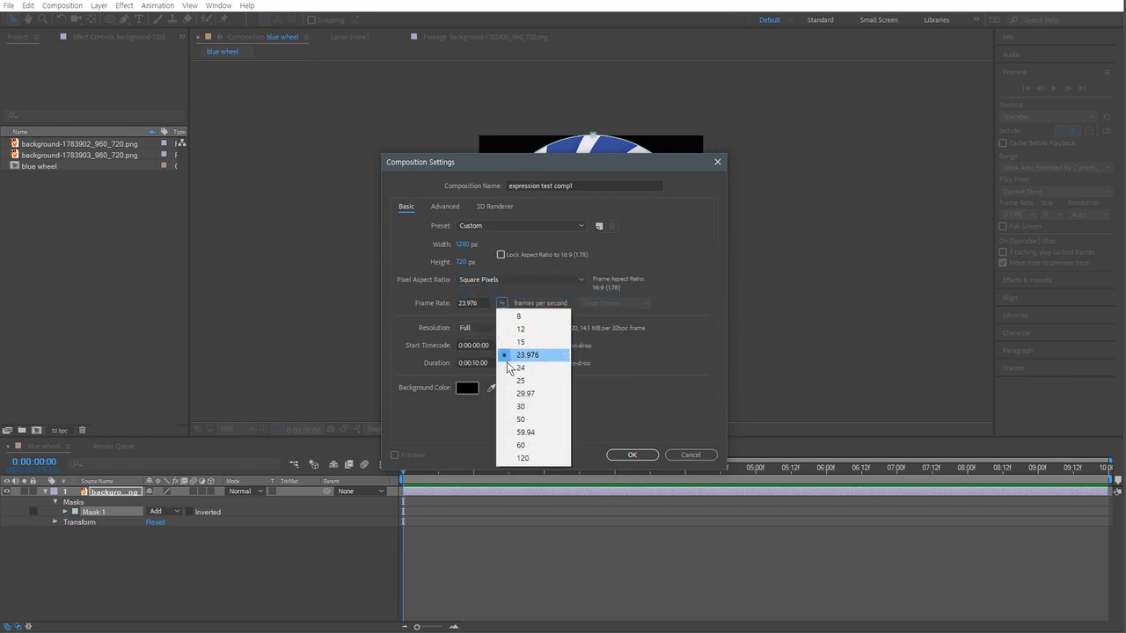
click(528, 358)
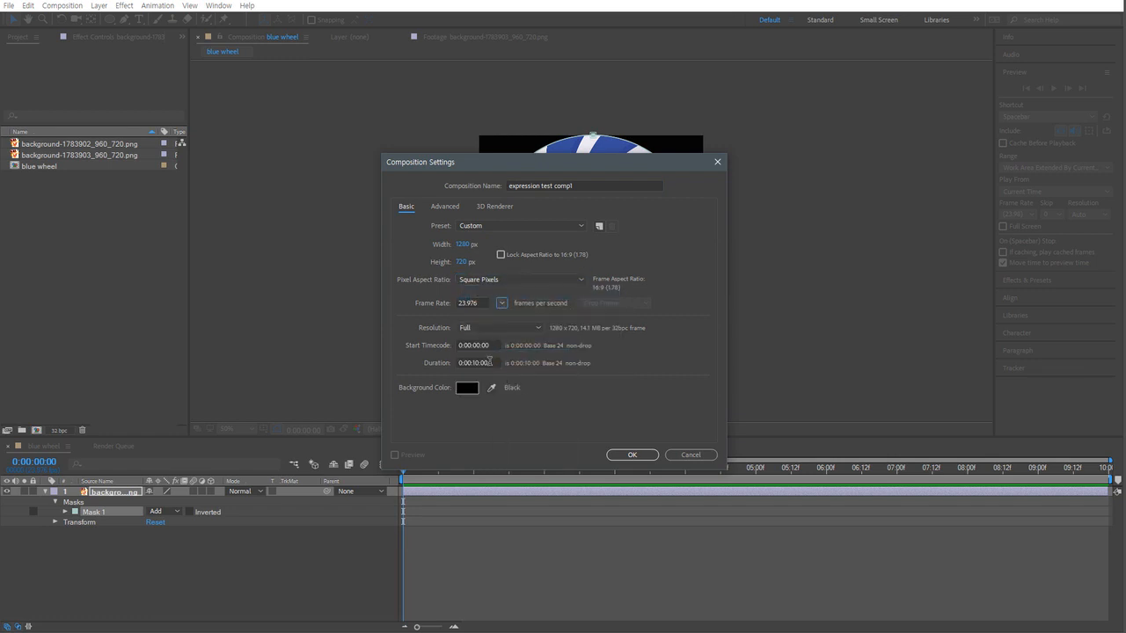
click(478, 362)
double_click(475, 363)
click(590, 400)
click(630, 455)
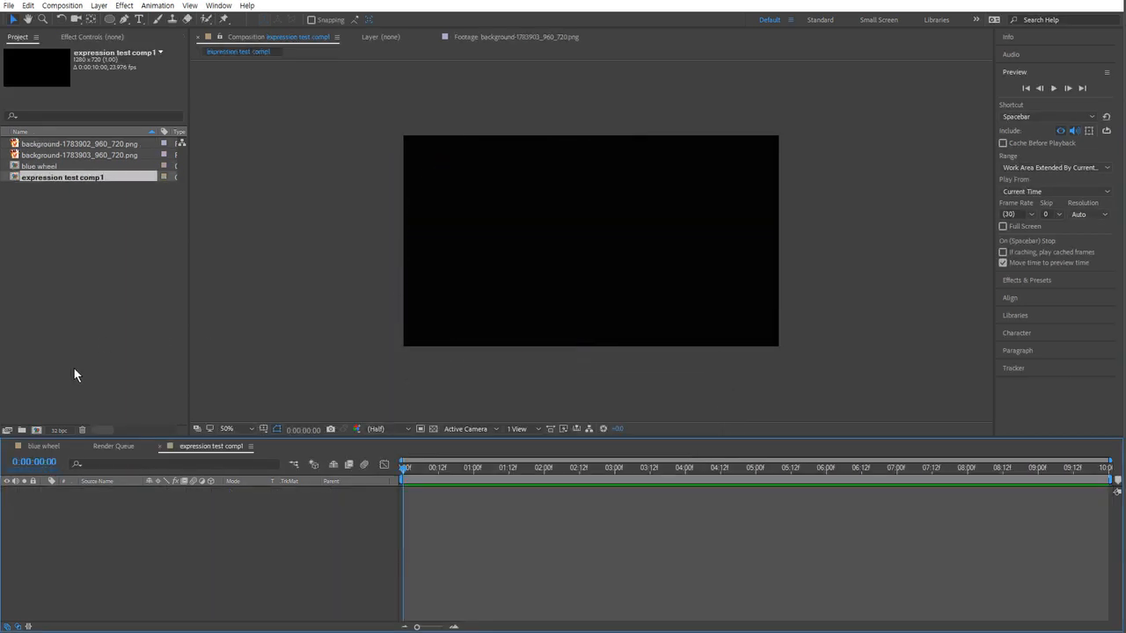
Add the blue wheel composition as a layer in expression test comp1 and reveal its Rotation property.
click(76, 214)
click(55, 167)
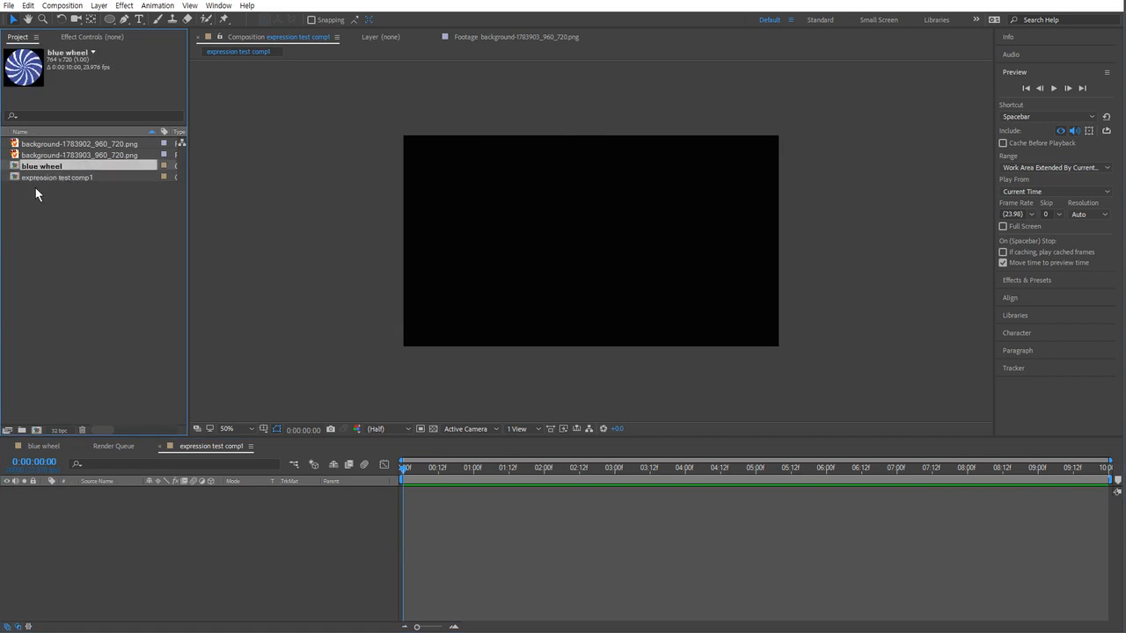
drag(58, 170, 255, 572)
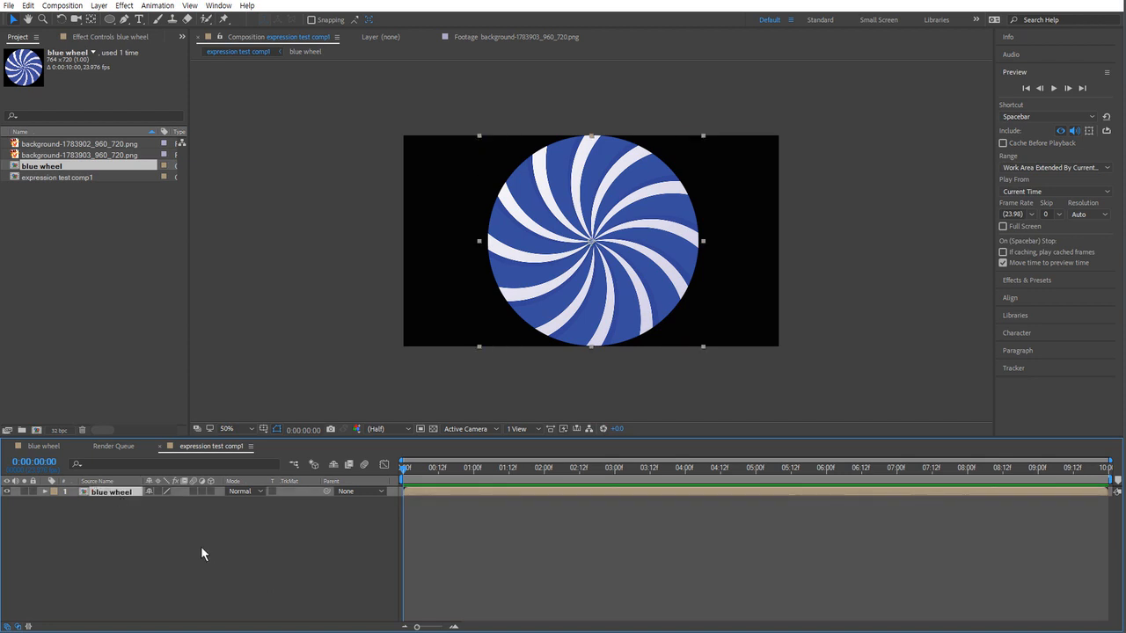
key(r)
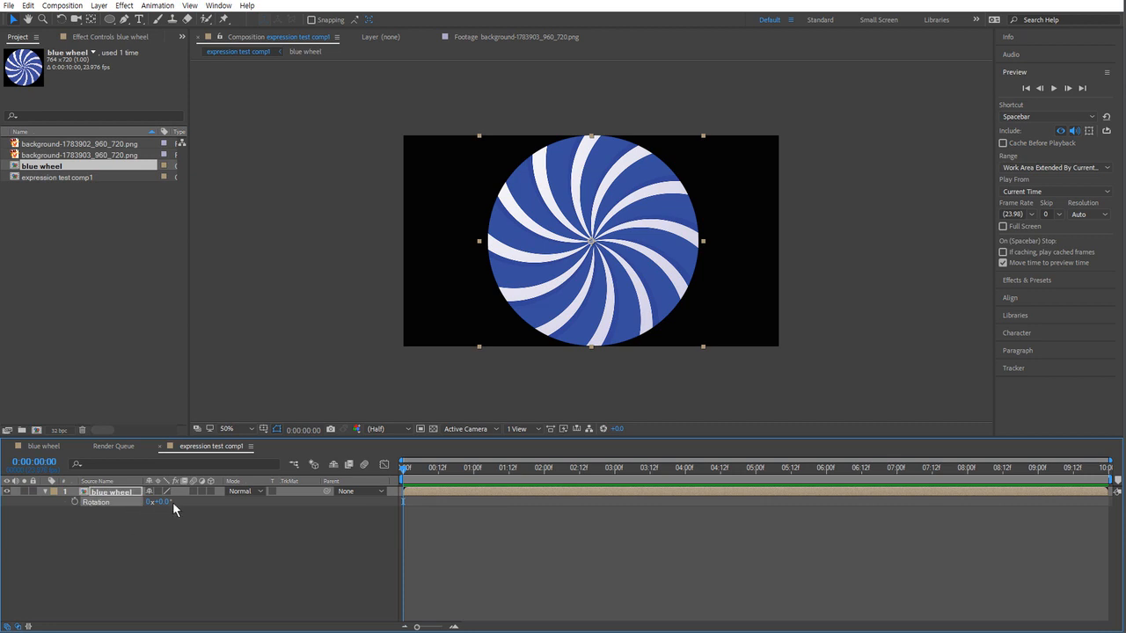
Try rotating the blue wheel layer to about 51° and undo the rotation.
drag(163, 503, 216, 522)
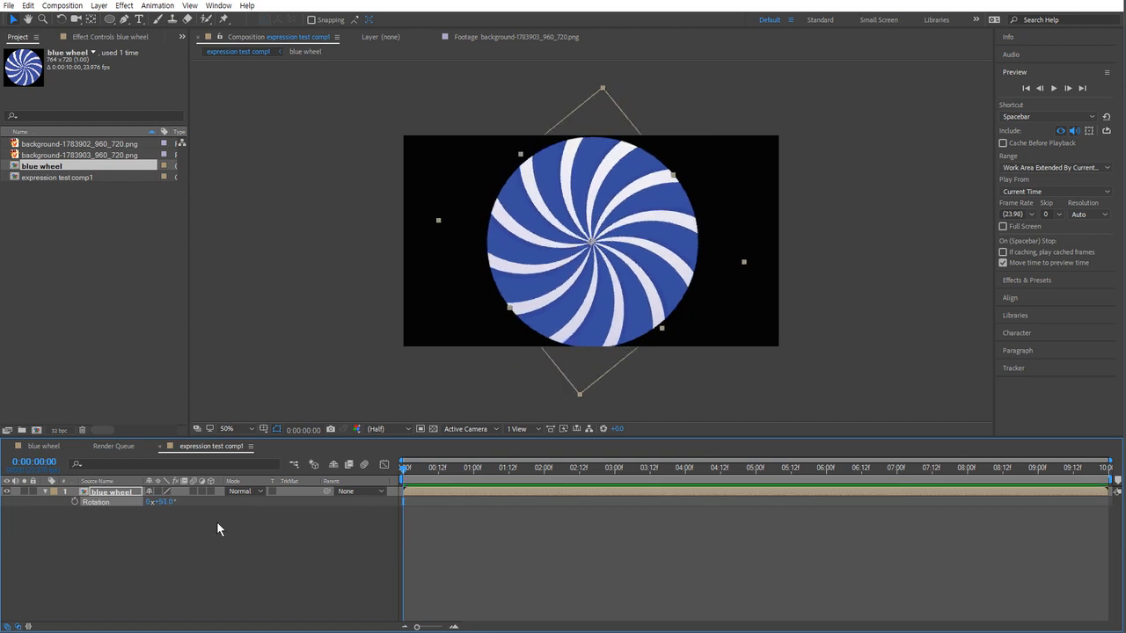
key(ctrl+z)
click(179, 540)
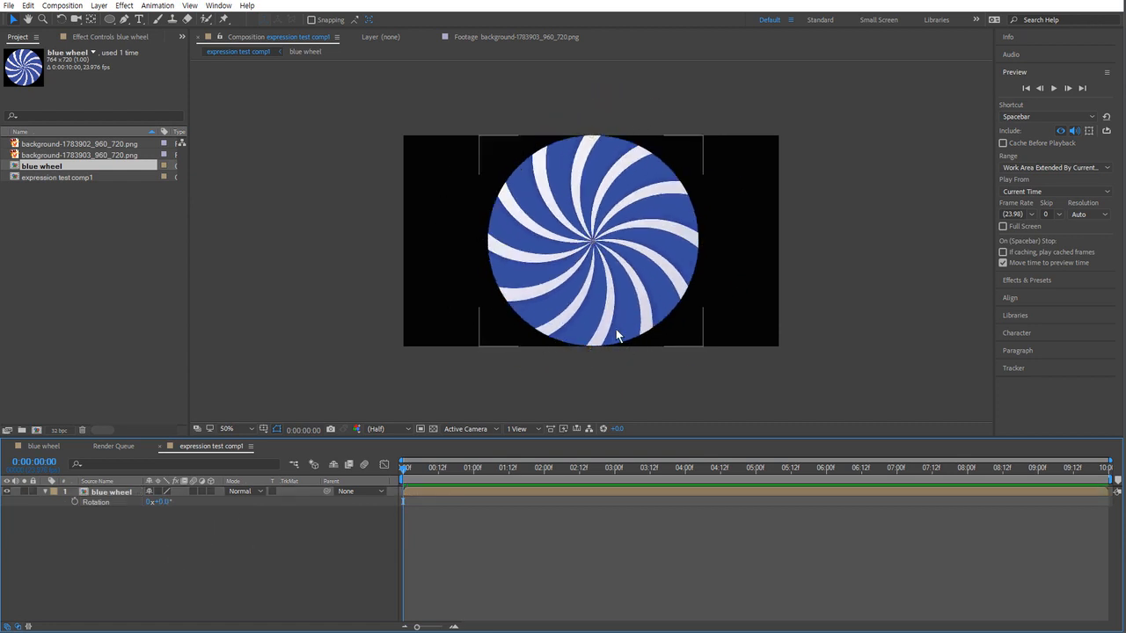
click(299, 381)
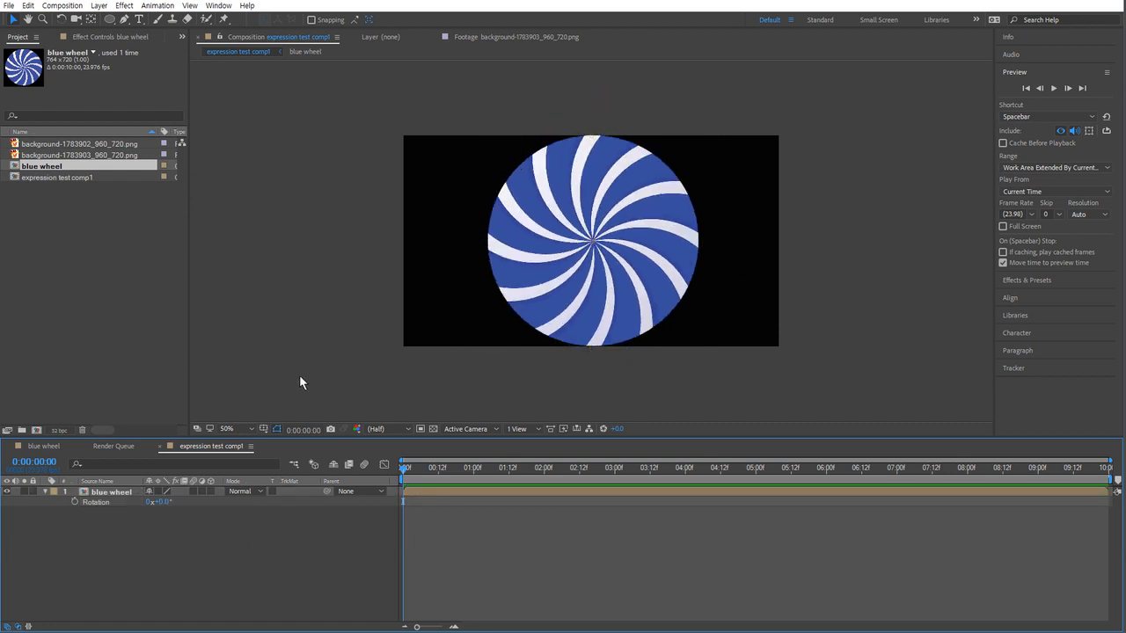
Animate the blue wheel's Rotation with a keyframe at 0:00:00:00 and one of 4 revolutions at 0:00:09:23.
click(74, 505)
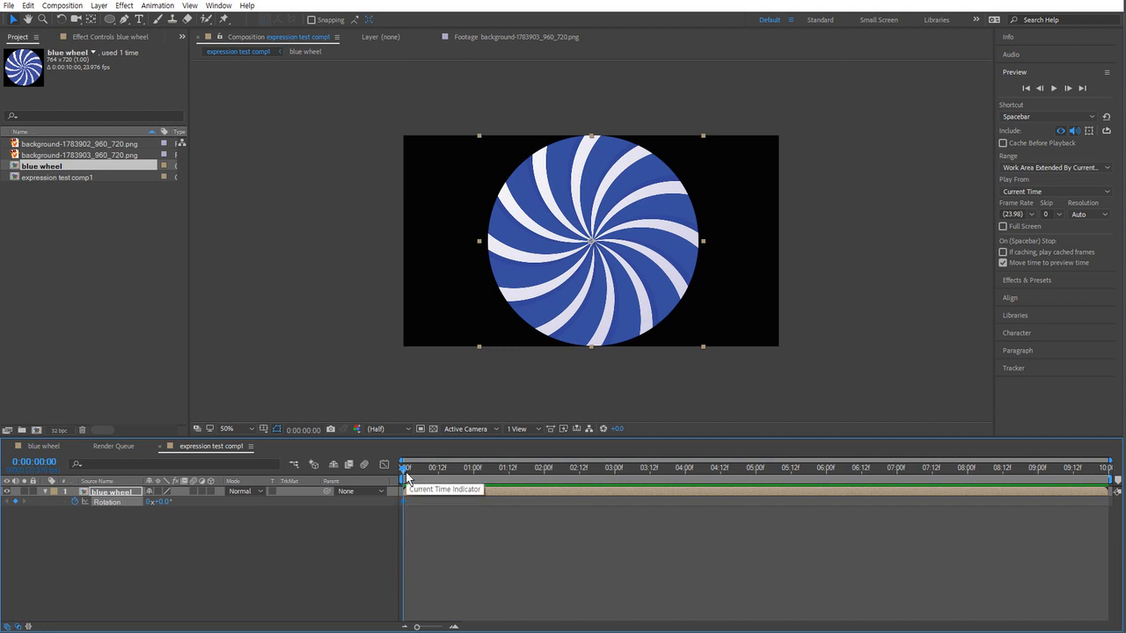
drag(406, 475, 1107, 475)
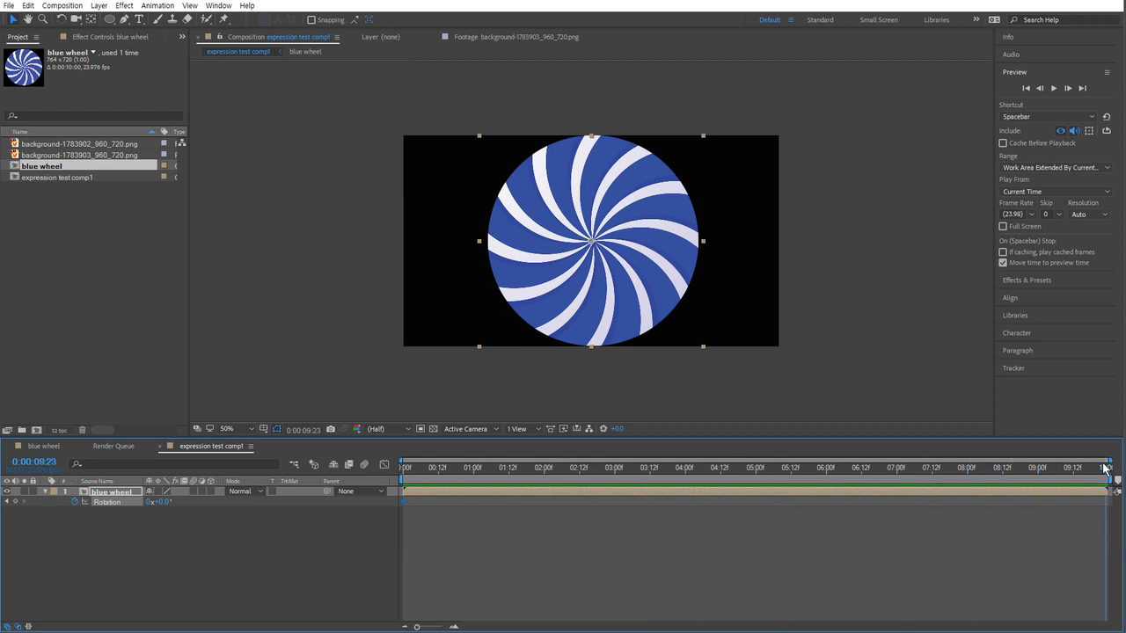
mouse_move(1104, 469)
mouse_down()
mouse_move(1058, 475)
mouse_move(1107, 475)
mouse_up()
key(Tab)
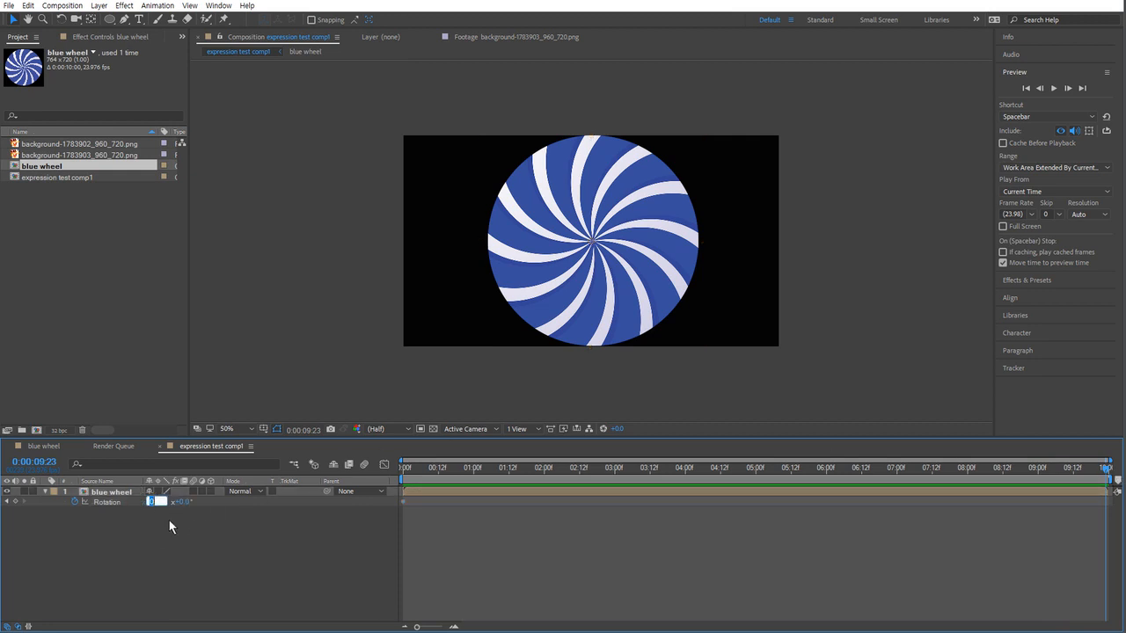
text(4)
key(Return)
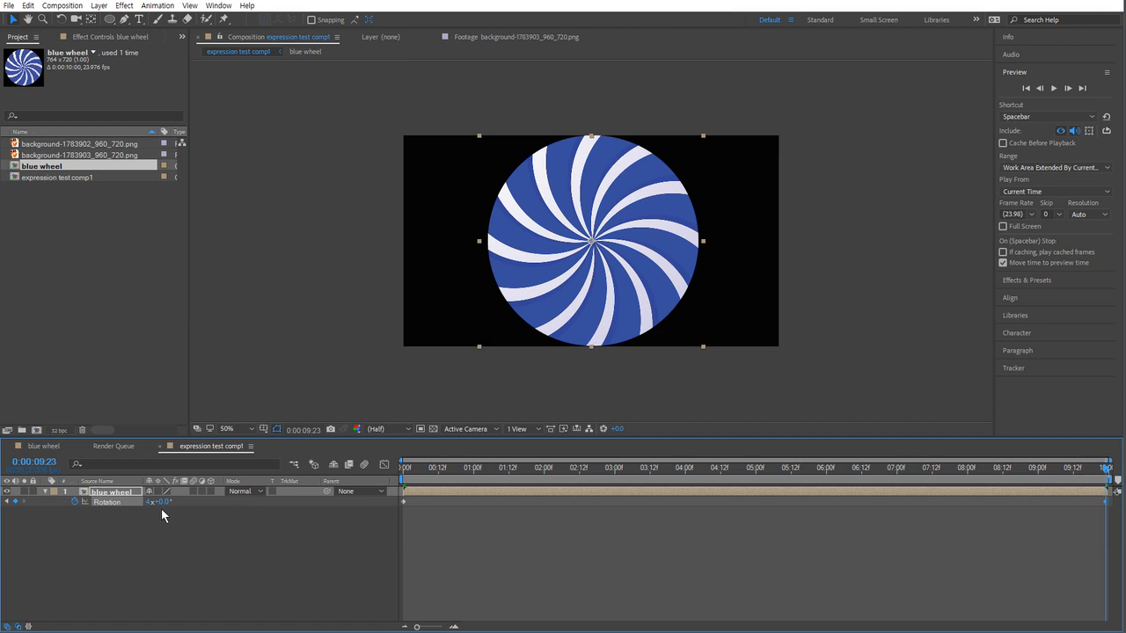
Play the blue wheel's rotation animation from the start of the composition and stop the preview.
drag(523, 470, 350, 472)
key(space)
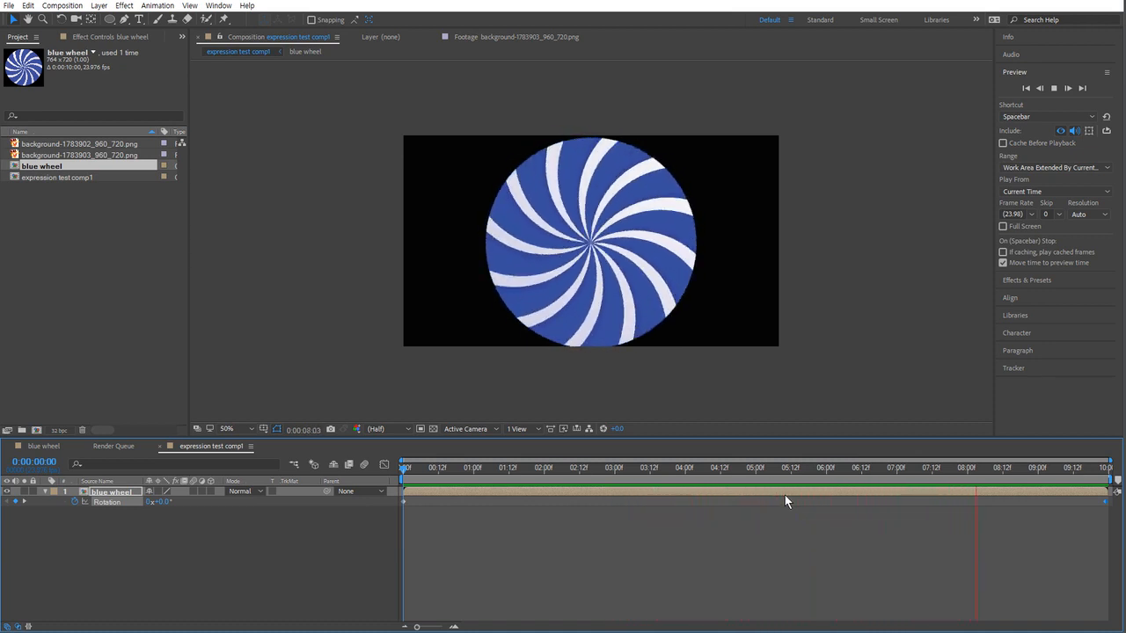
key(space)
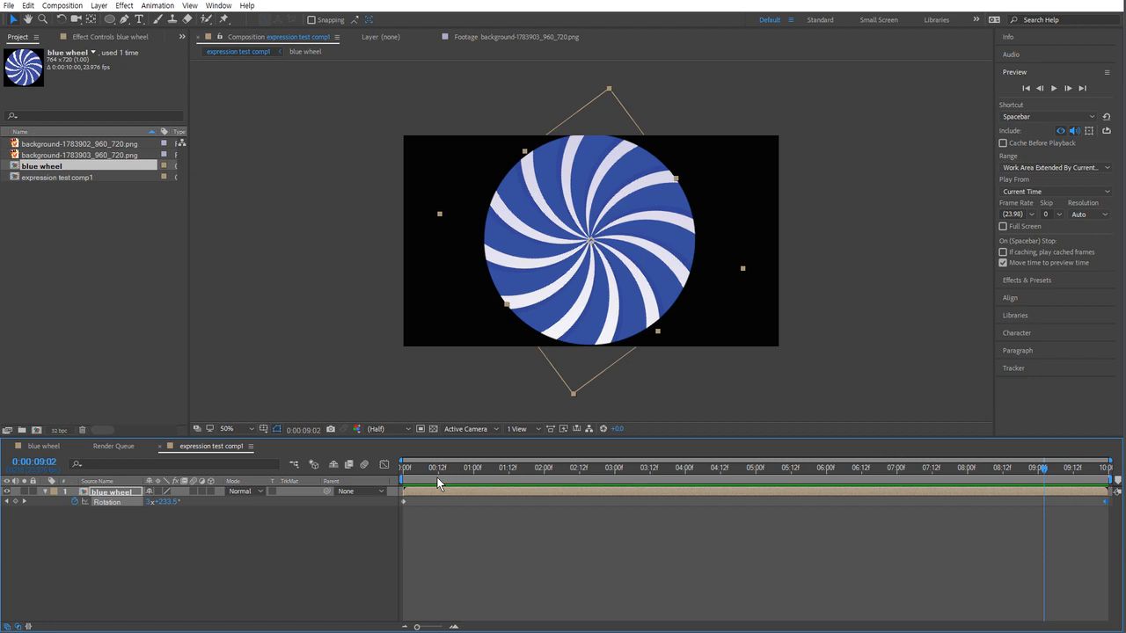
Create a new composition from the red background-1783902_960_720.png footage.
click(243, 553)
click(18, 226)
click(36, 157)
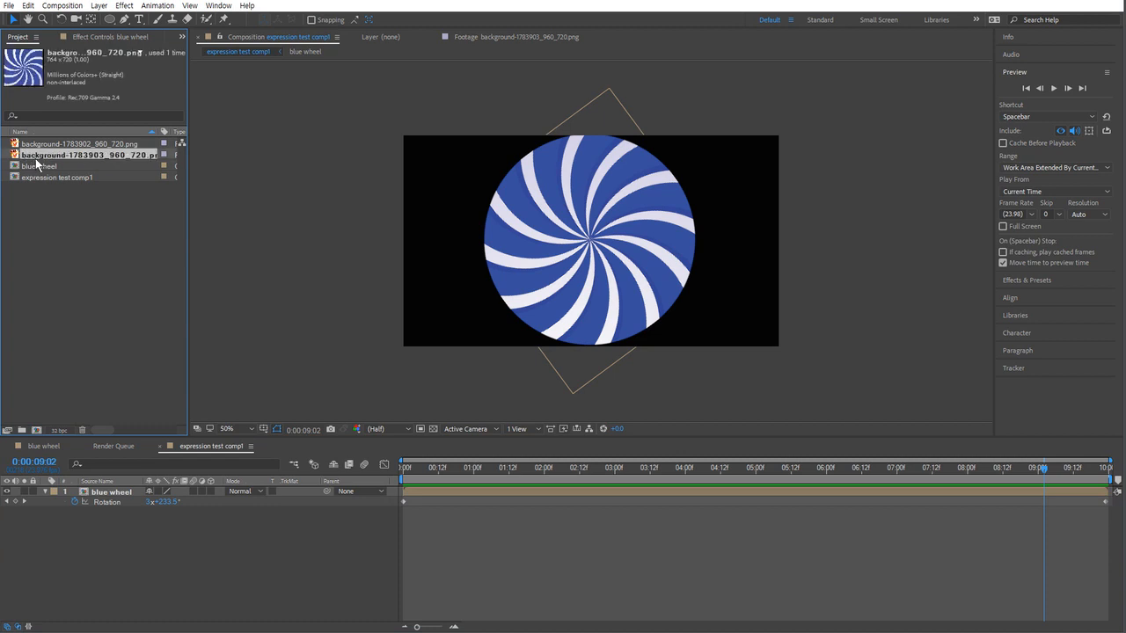
click(45, 144)
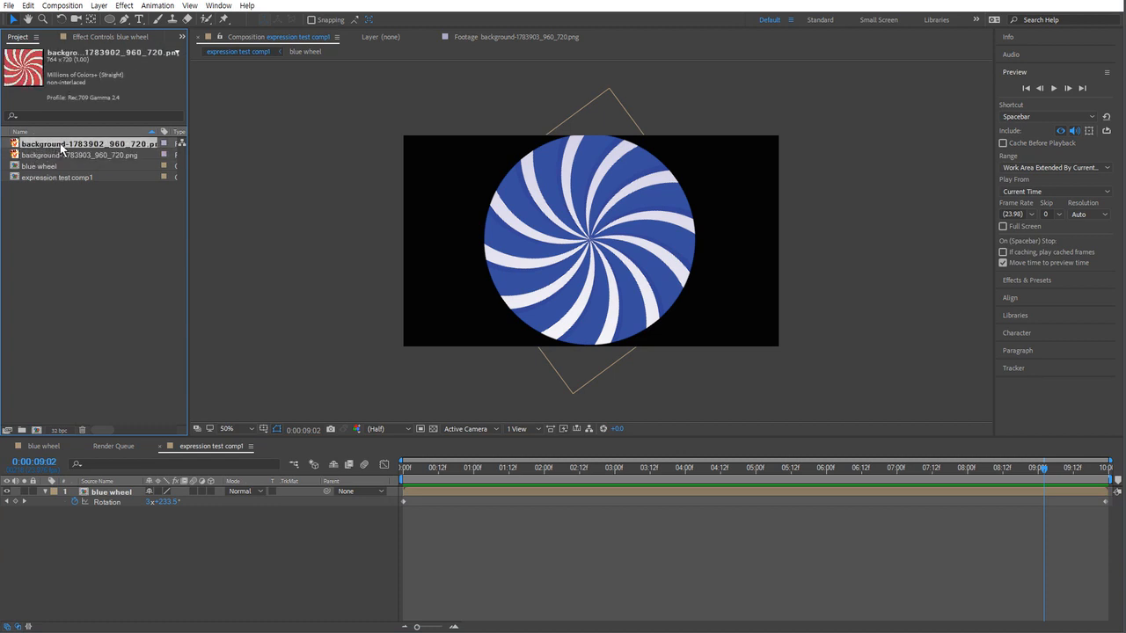
drag(61, 148, 37, 431)
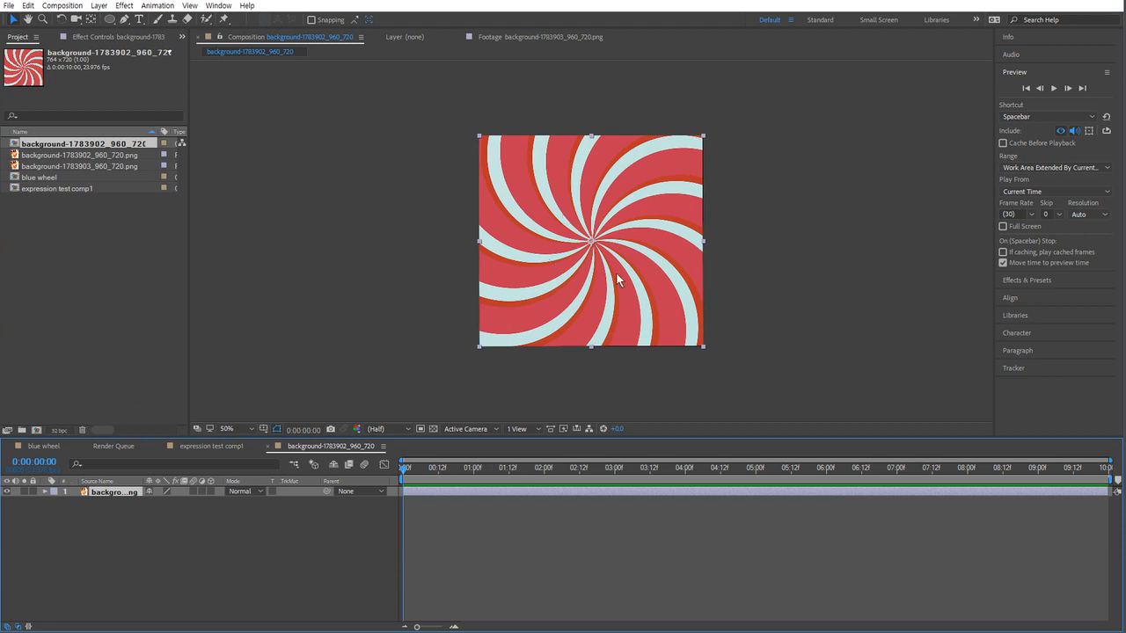
Mask the red swirl layer with a circular ellipse nearly as tall as the composition and centre the mask on the swirl.
click(111, 20)
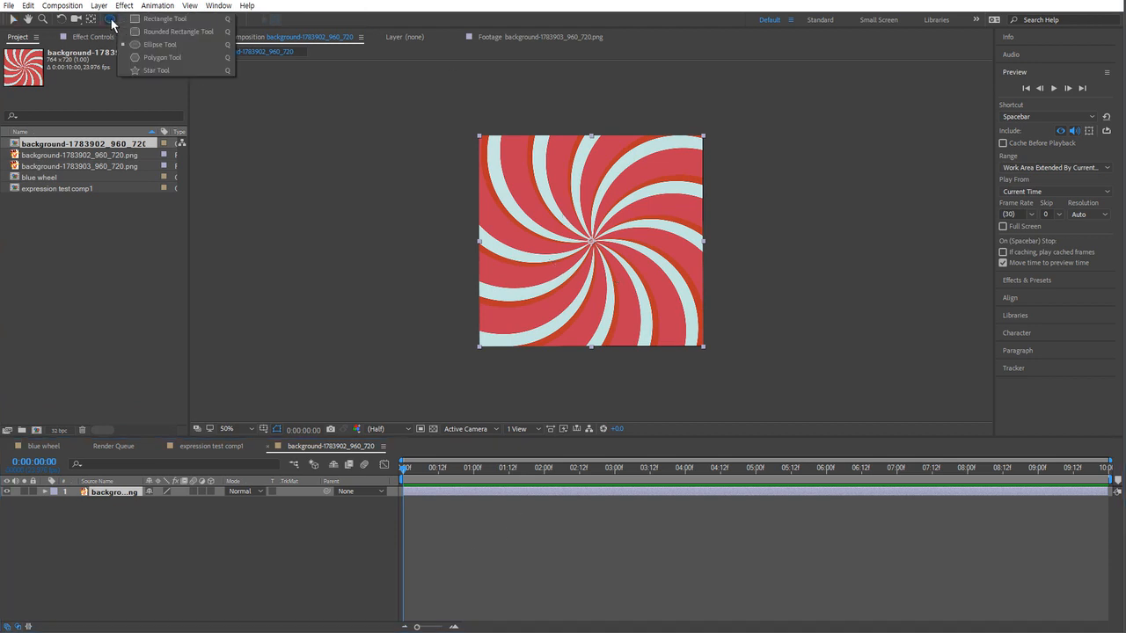
click(160, 44)
drag(478, 135, 687, 342)
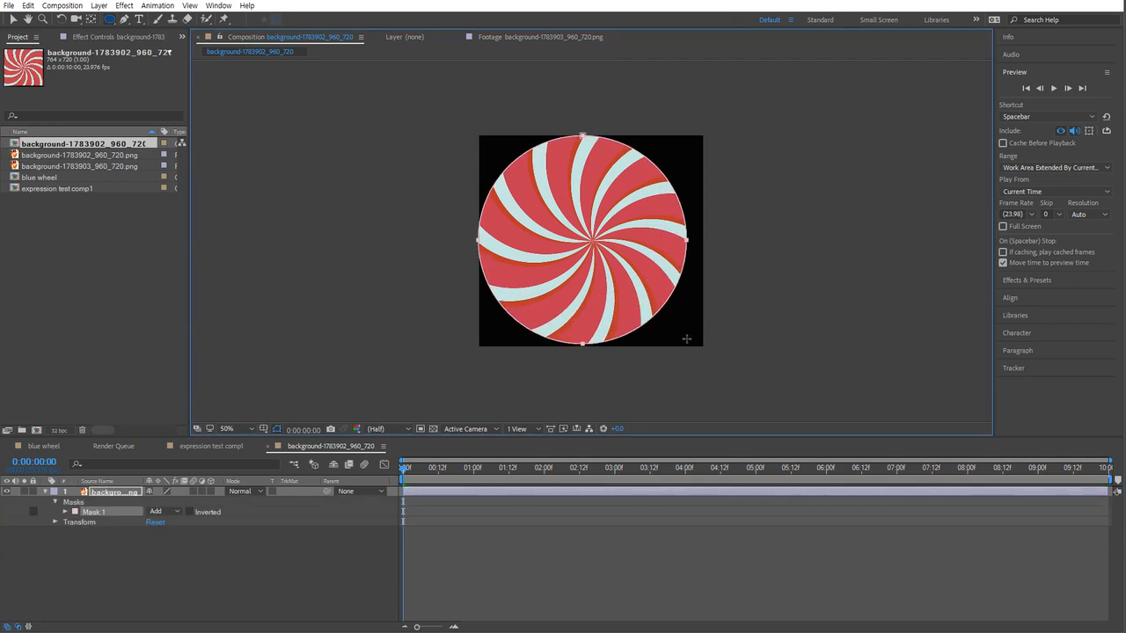
key(v)
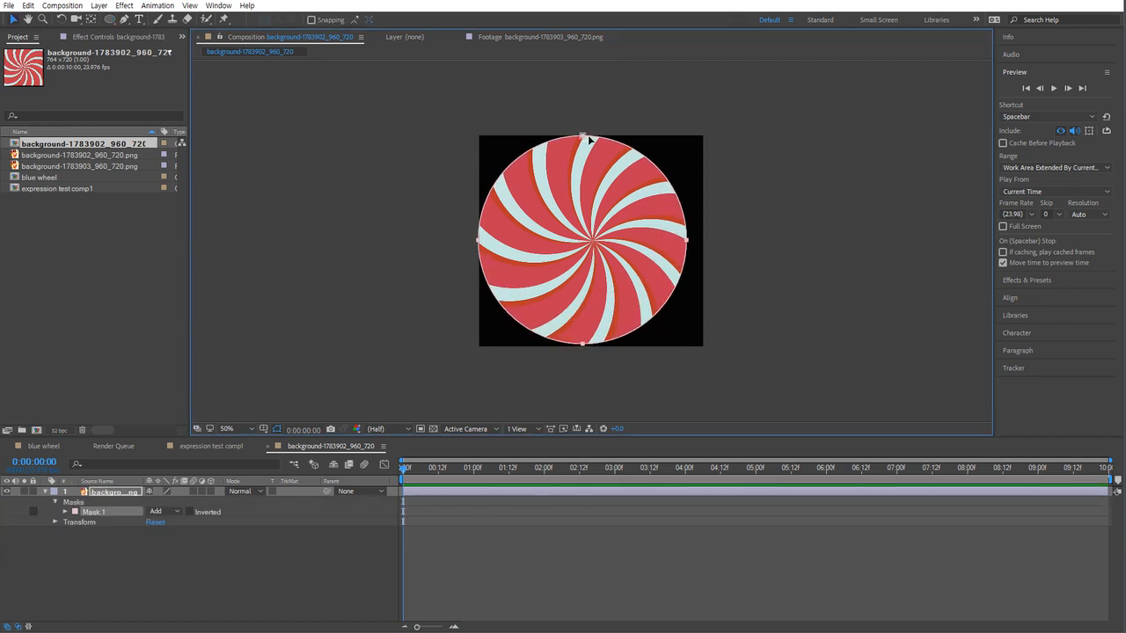
drag(589, 139, 596, 137)
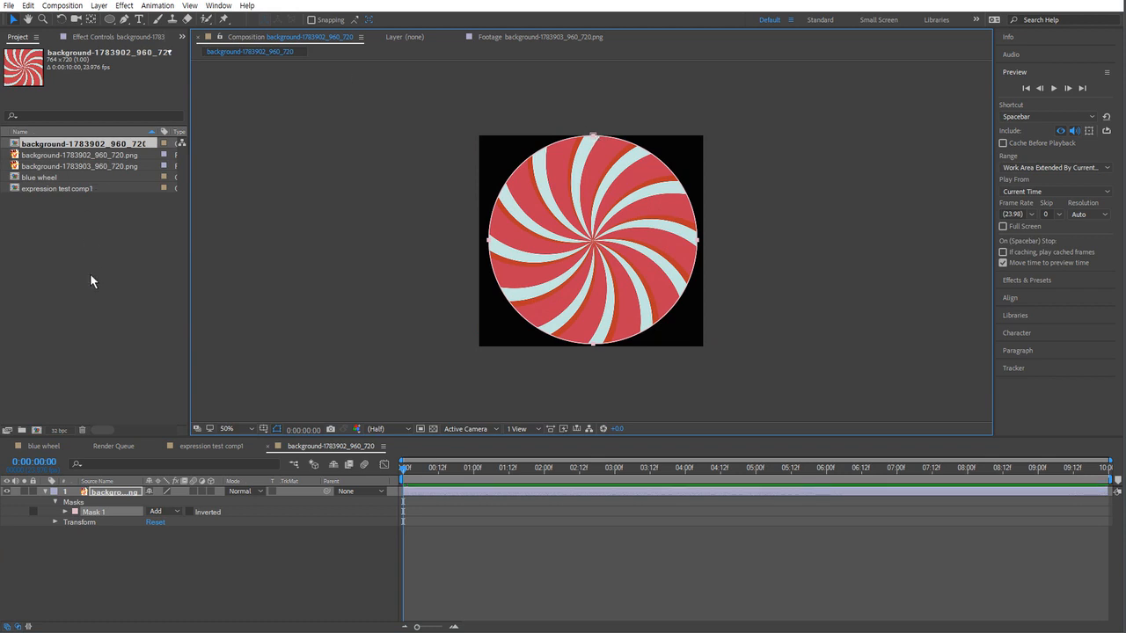
Rename the new background-1783902_960_720 composition as red wheel.
click(74, 146)
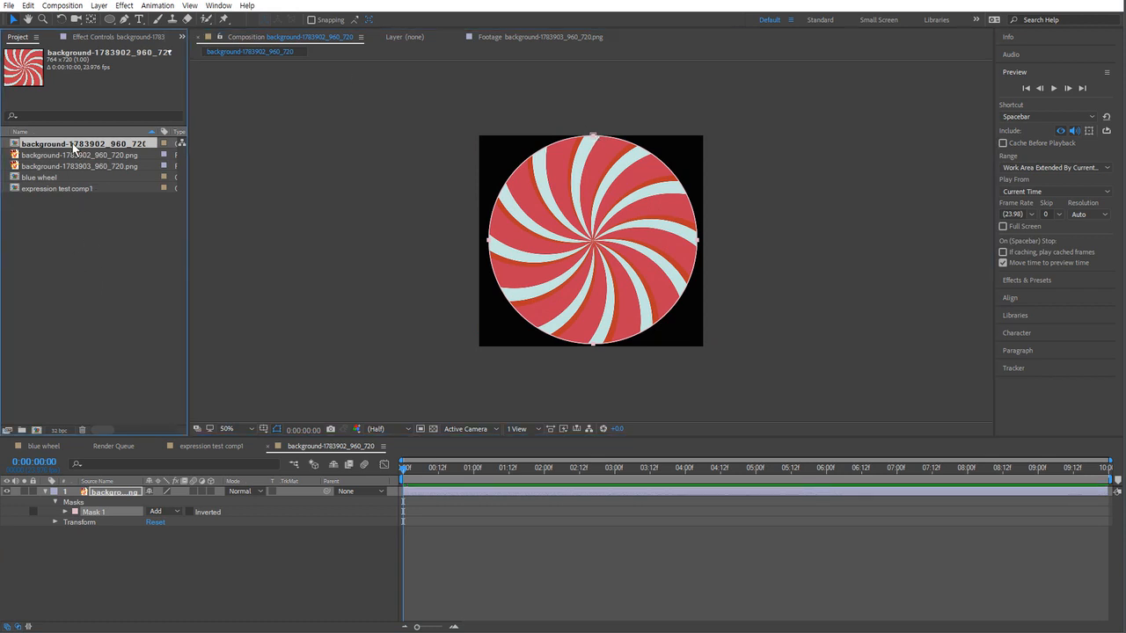
key(Return)
text(red)
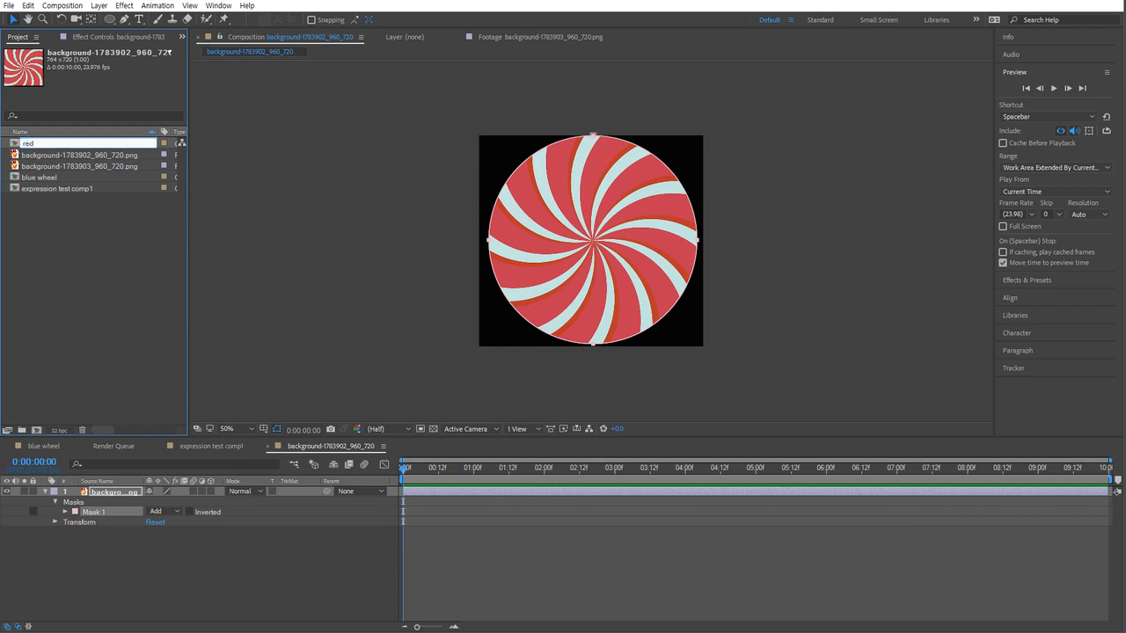
text( wheel)
key(Return)
Add the red wheel composition below the blue wheel layer in expression test comp1 and hide the blue wheel.
click(222, 444)
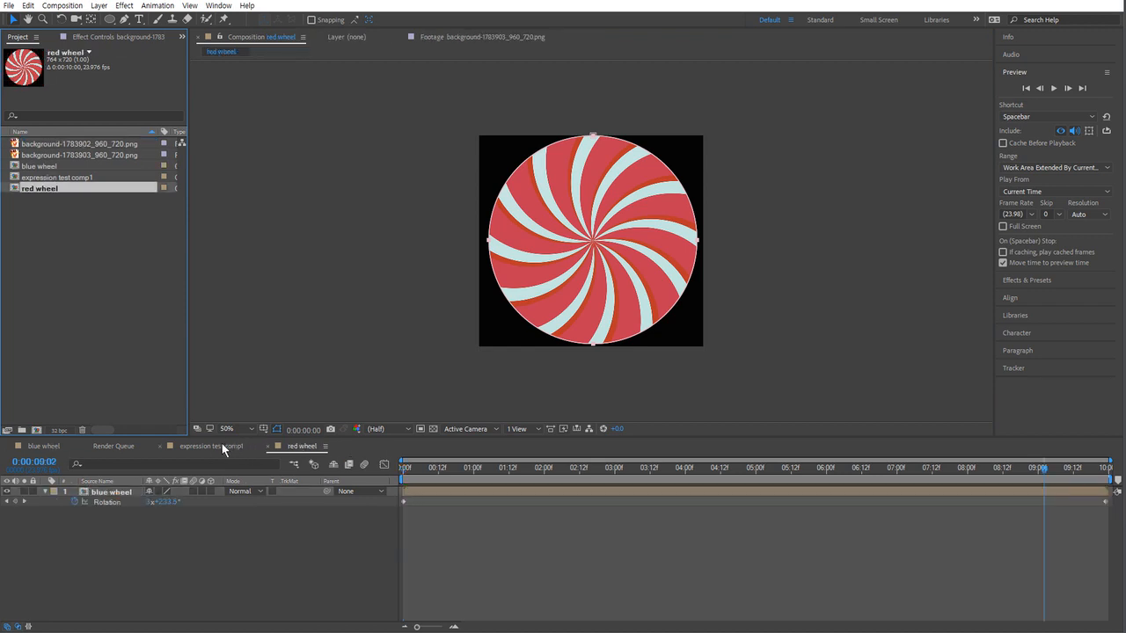
drag(46, 188, 110, 584)
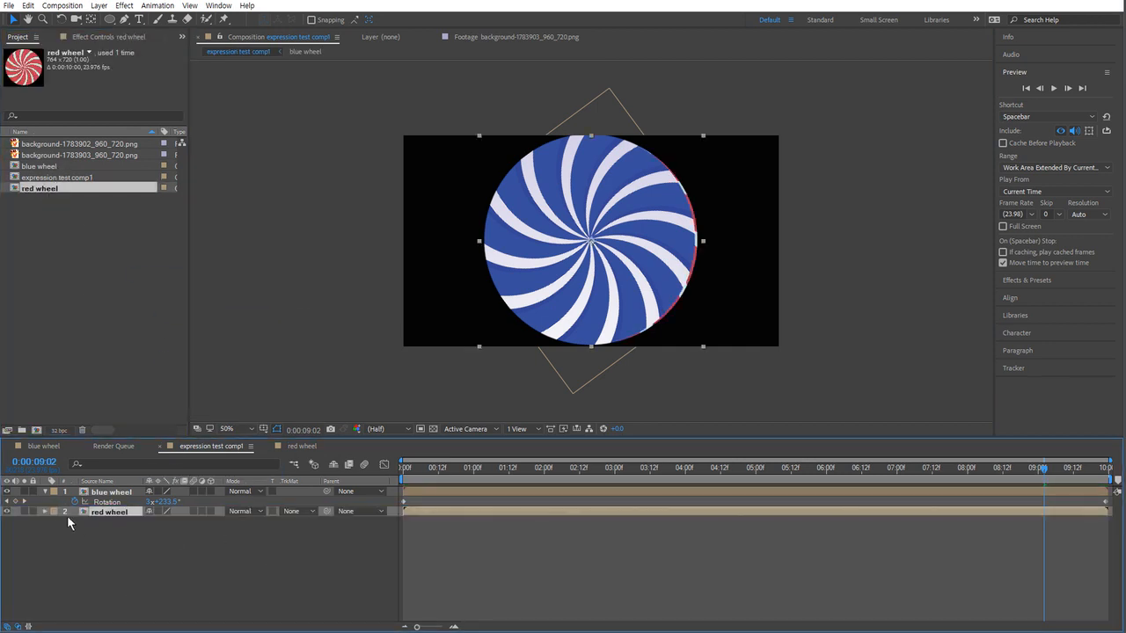
click(7, 491)
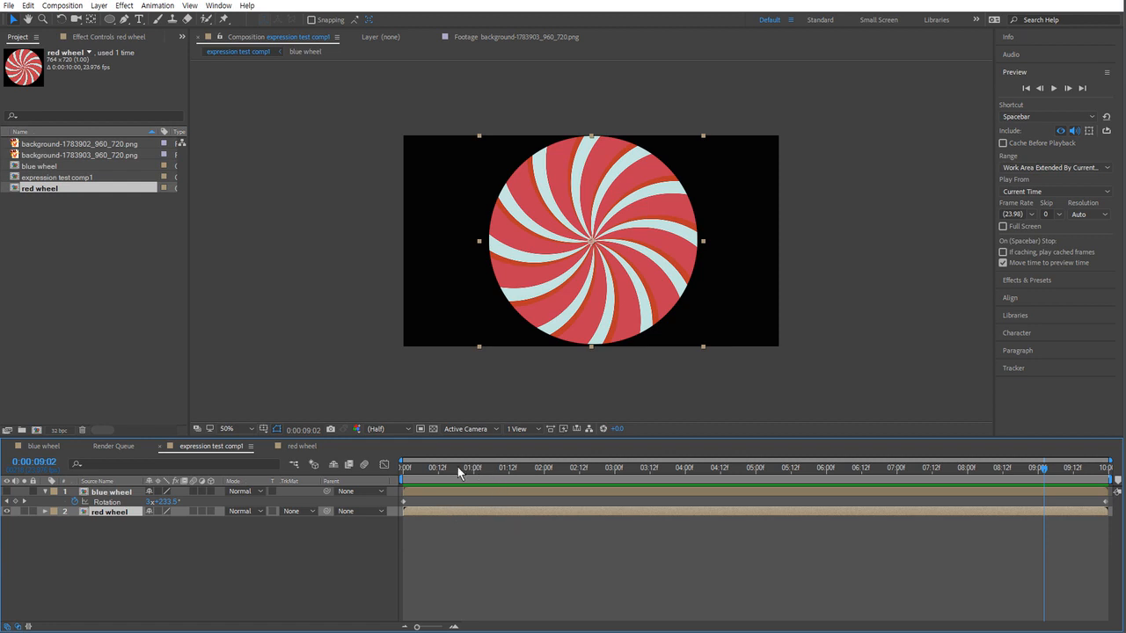
Enable an expression on the red wheel layer's Rotation with the time at 0:00:00:00, and widen the timeline's layer name column.
key(Home)
click(121, 535)
click(110, 512)
key(r)
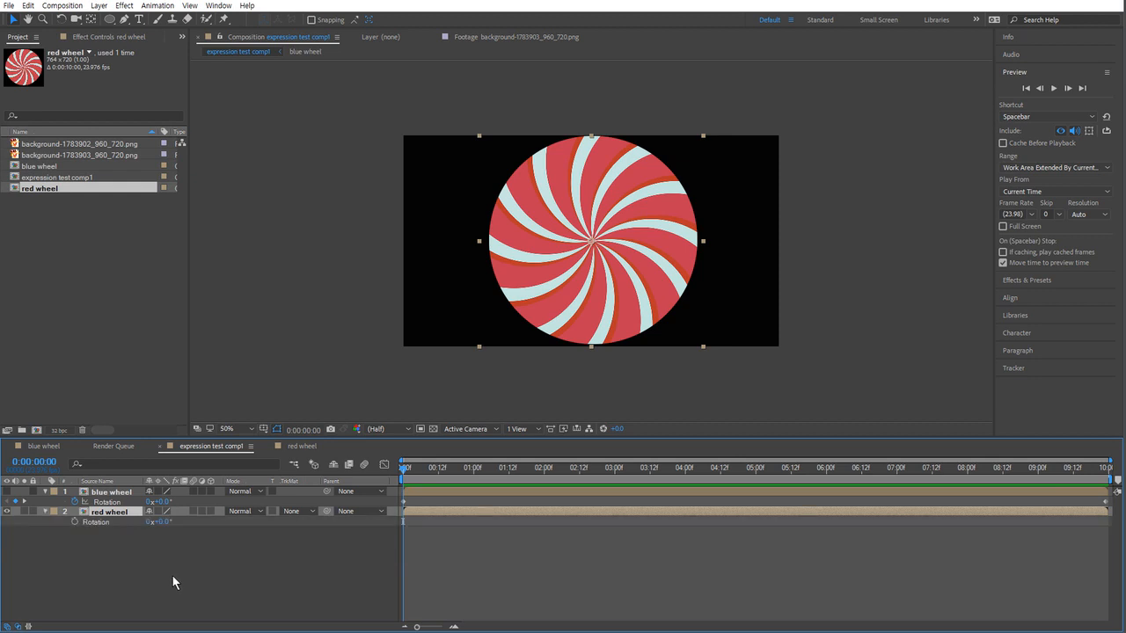
alt+click(74, 520)
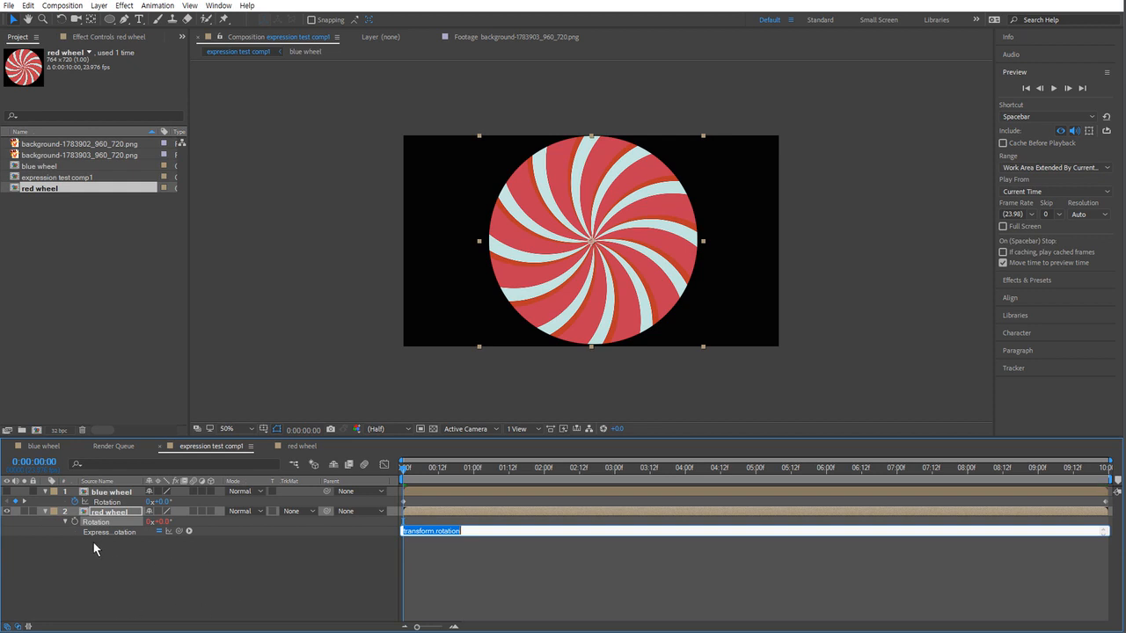
drag(144, 482, 194, 482)
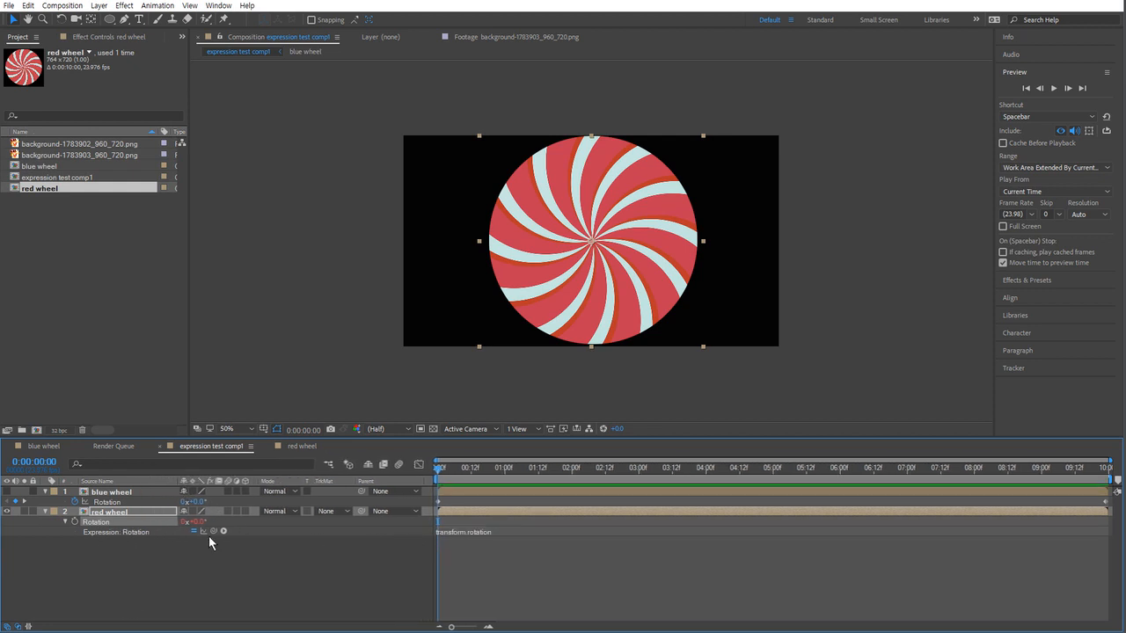
click(498, 532)
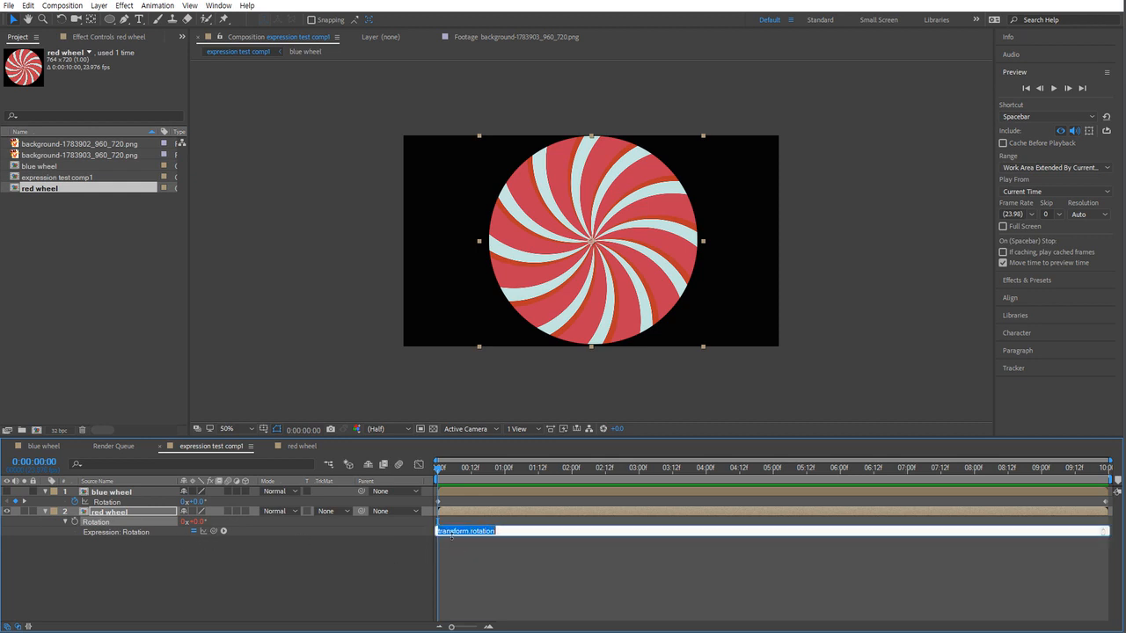
click(489, 552)
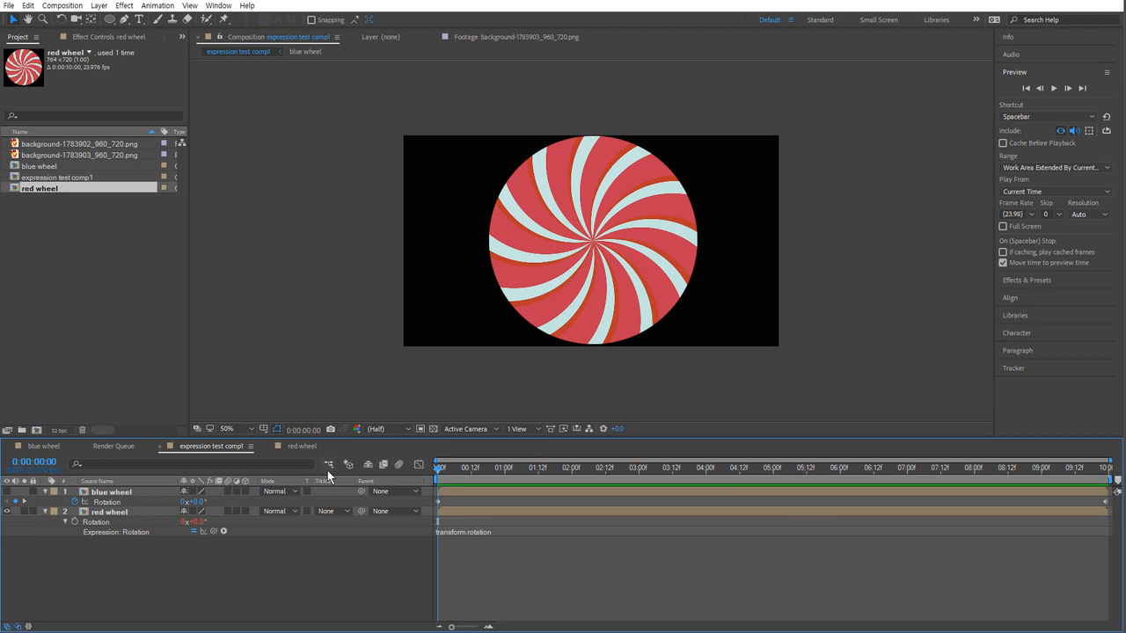
Replace the red wheel's Rotation expression with time * 360.
click(486, 530)
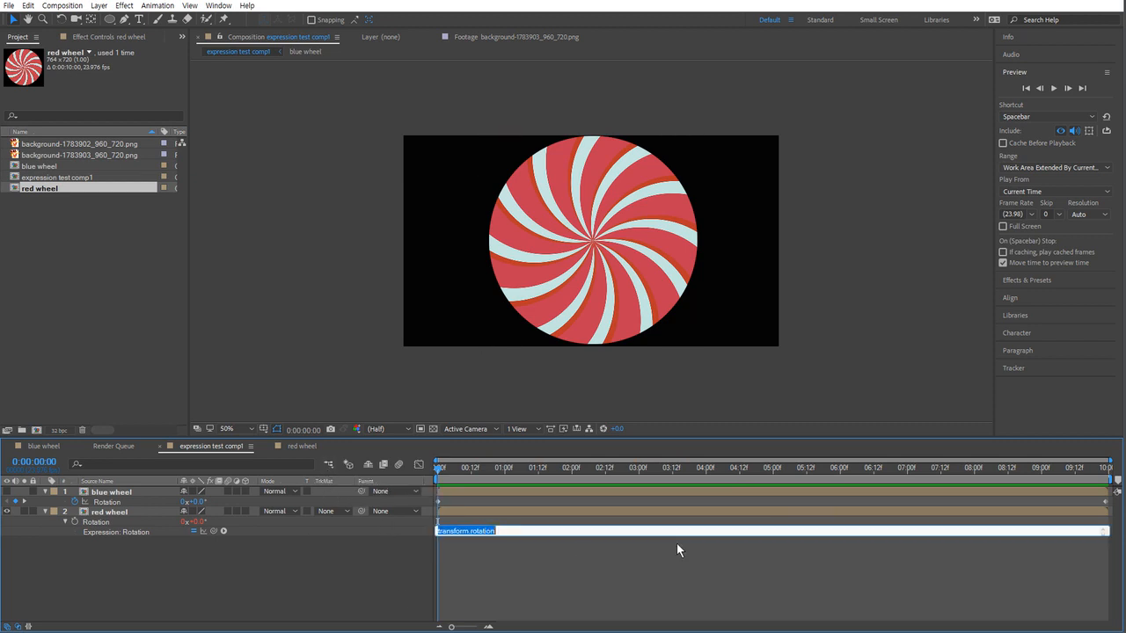
key(BackSpace)
text(time)
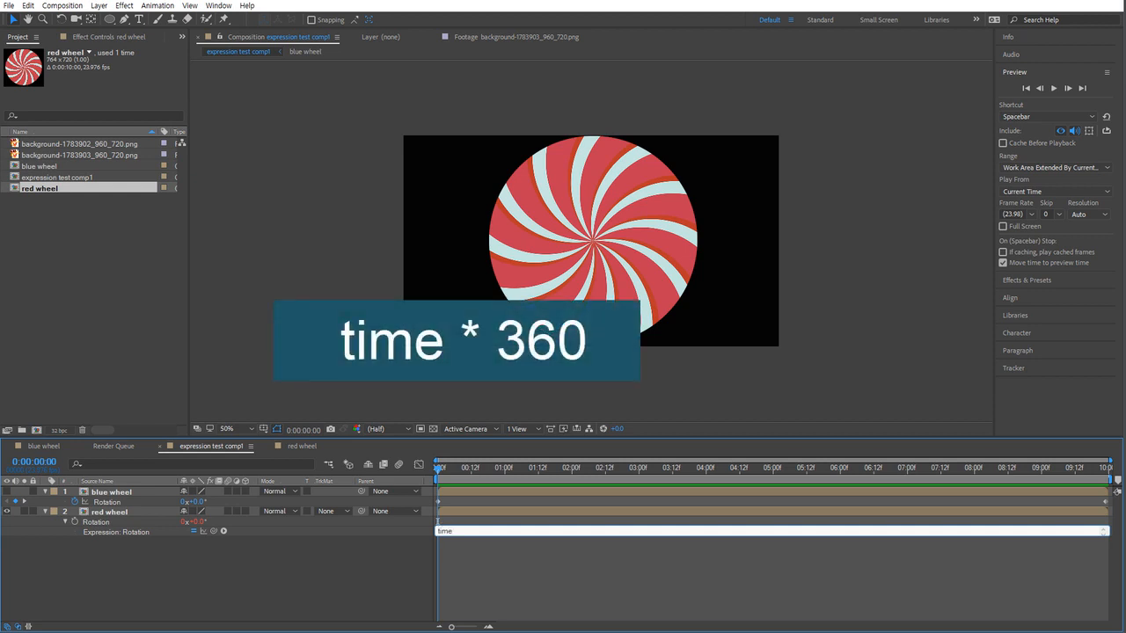
text( * 360)
double_click(456, 531)
click(456, 531)
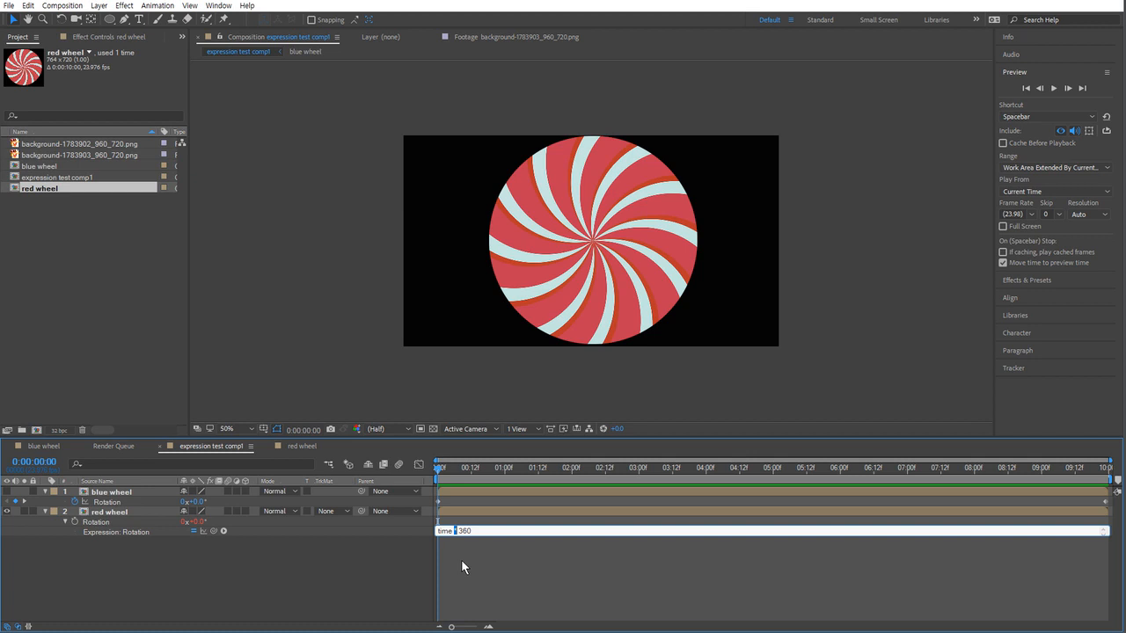
click(461, 559)
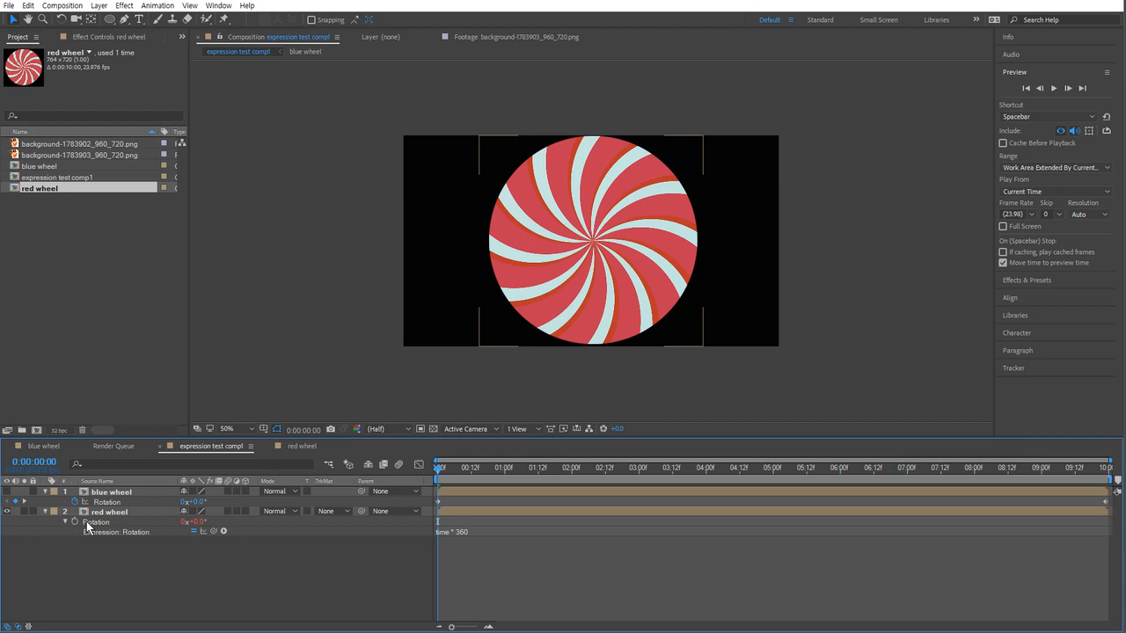
click(444, 540)
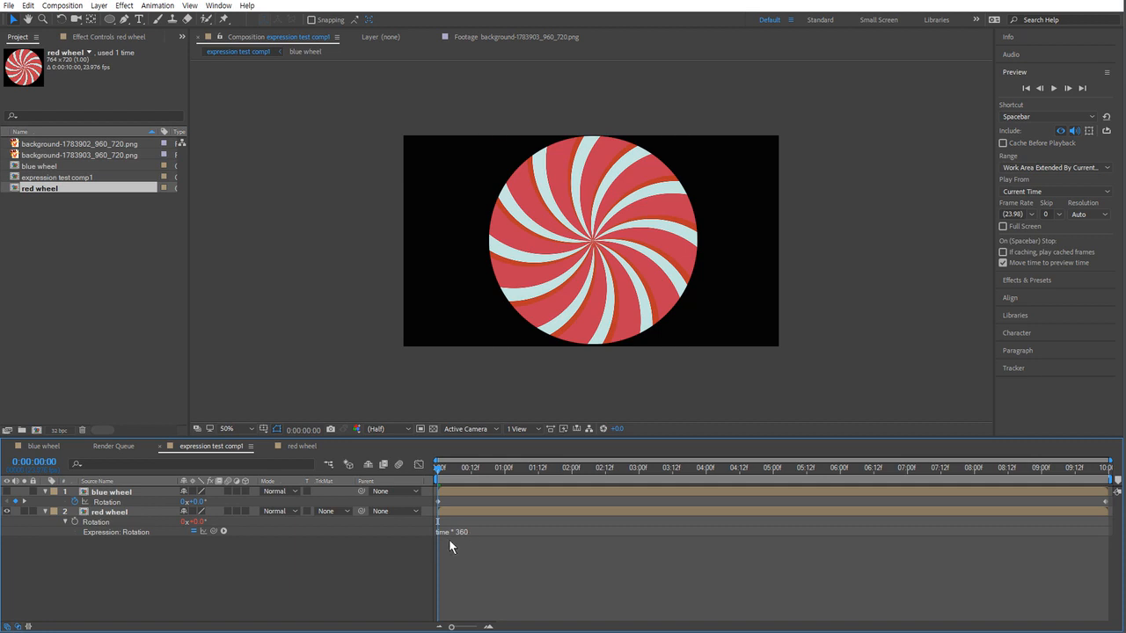
click(448, 537)
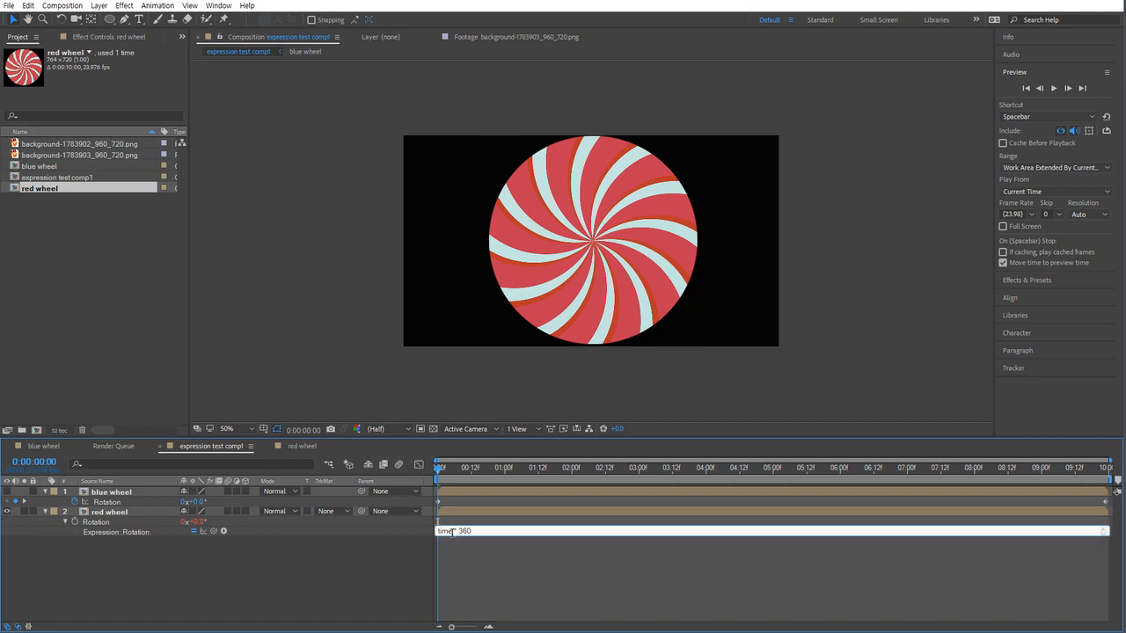
click(504, 551)
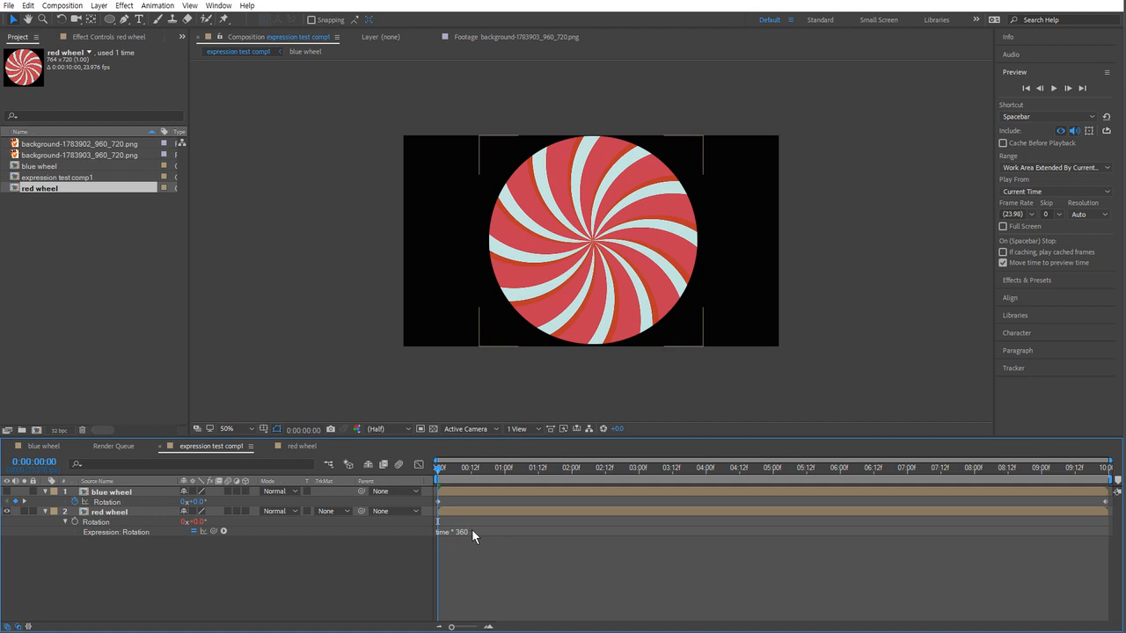
Play the red wheel's expression-driven rotation, stop the preview and return to the start of the composition.
key(space)
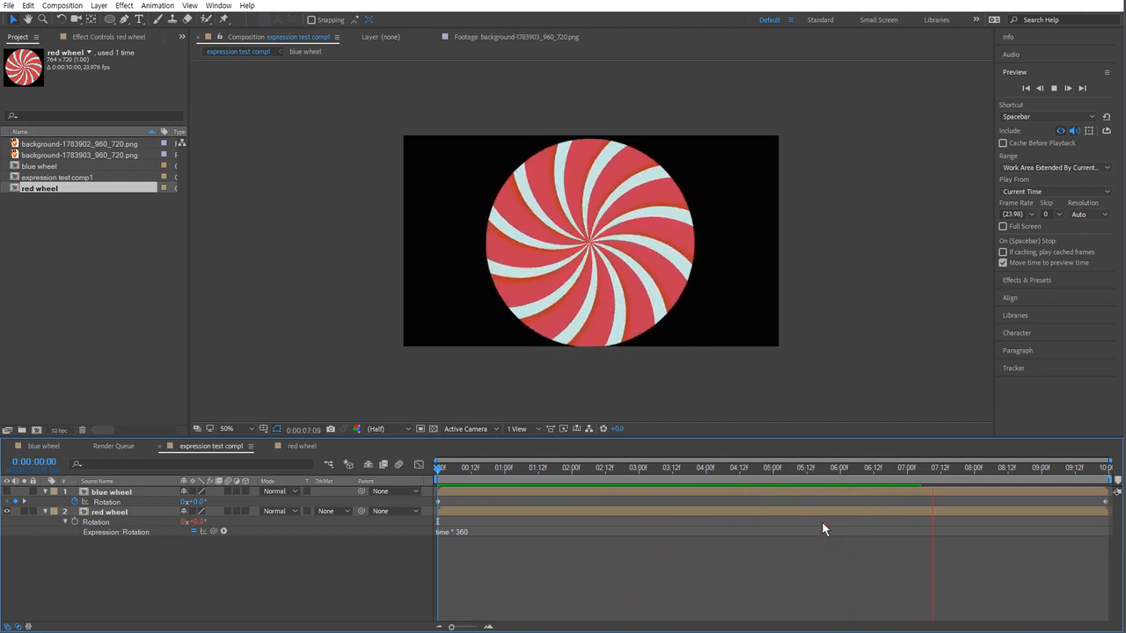
key(space)
drag(804, 468, 438, 476)
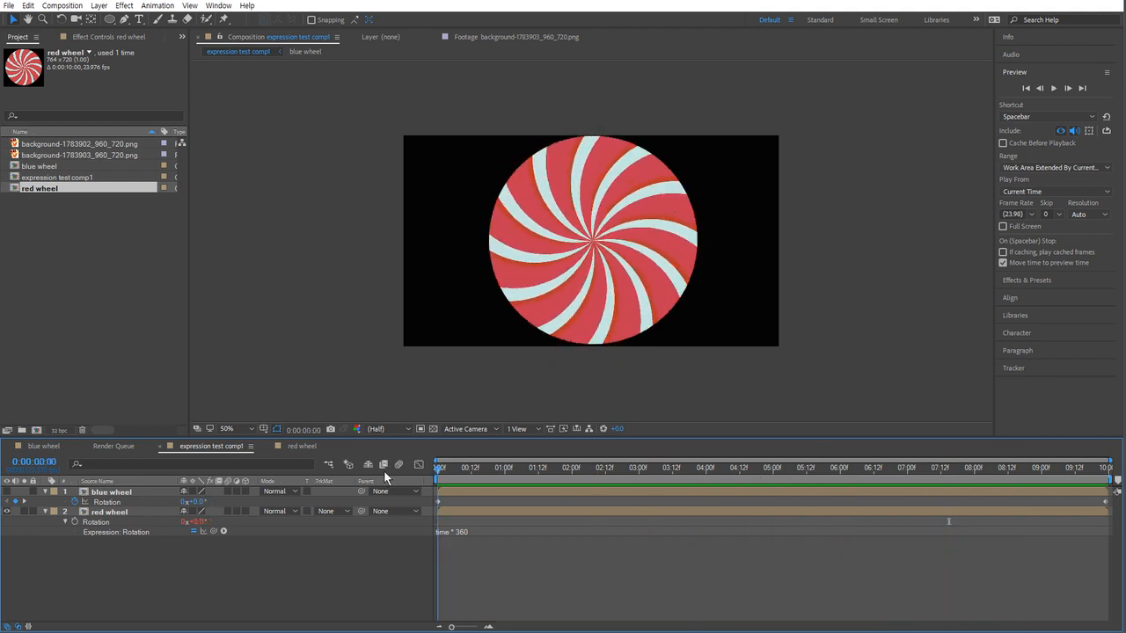
Change the red wheel's Rotation expression to time * 180 and preview the rotation.
click(457, 531)
click(482, 531)
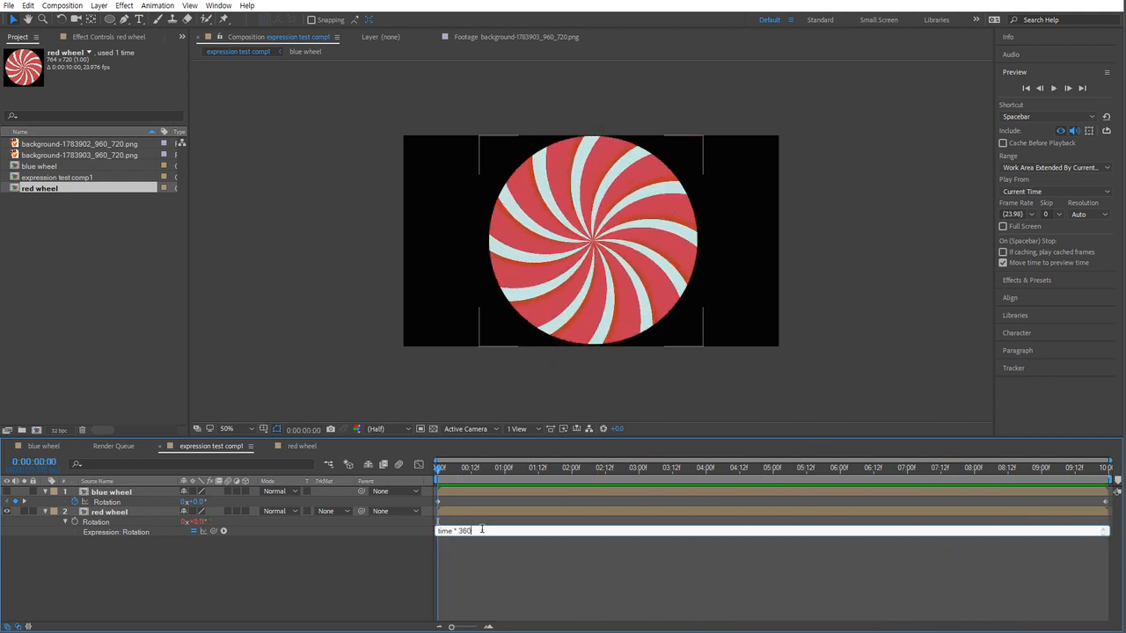
key(BackSpace)
key(BackSpace)
key(BackSpace)
text(180)
click(487, 574)
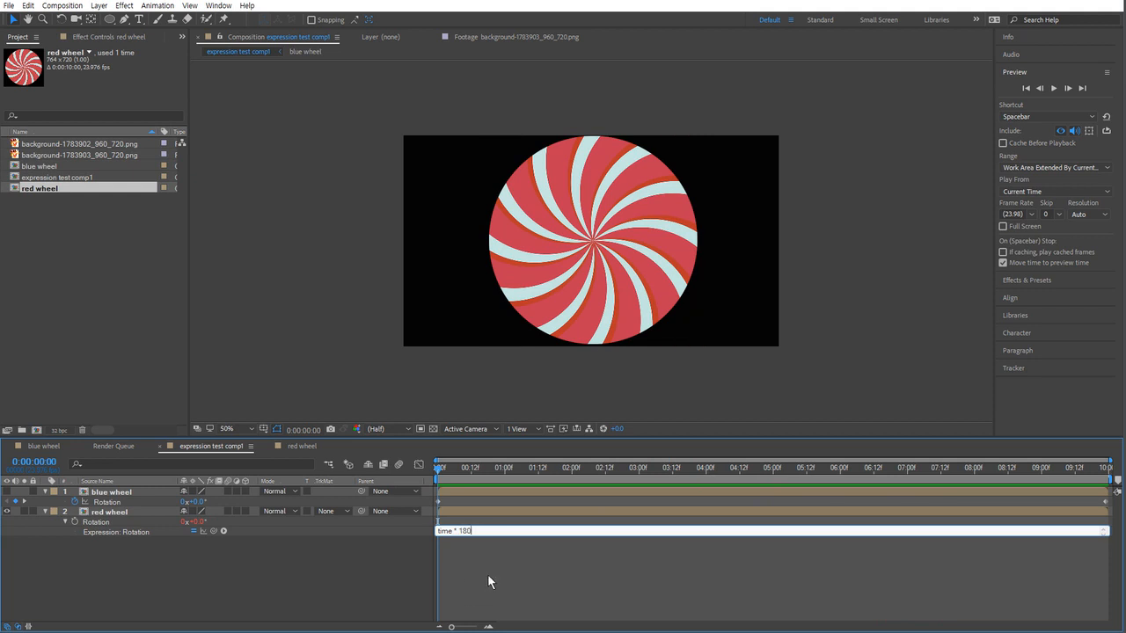
key(space)
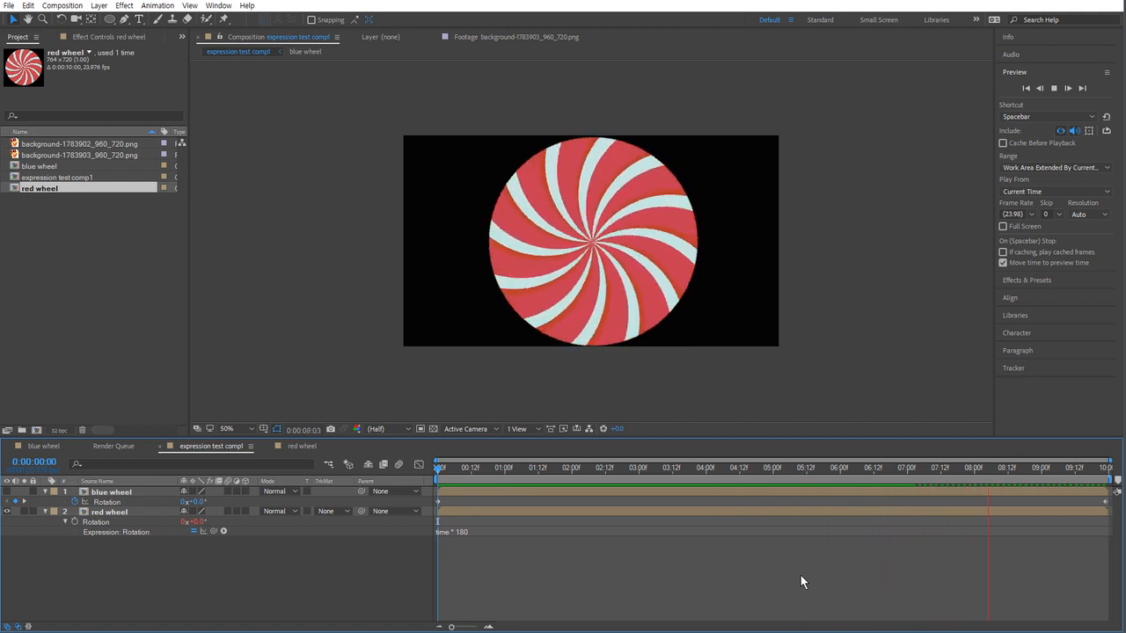
key(space)
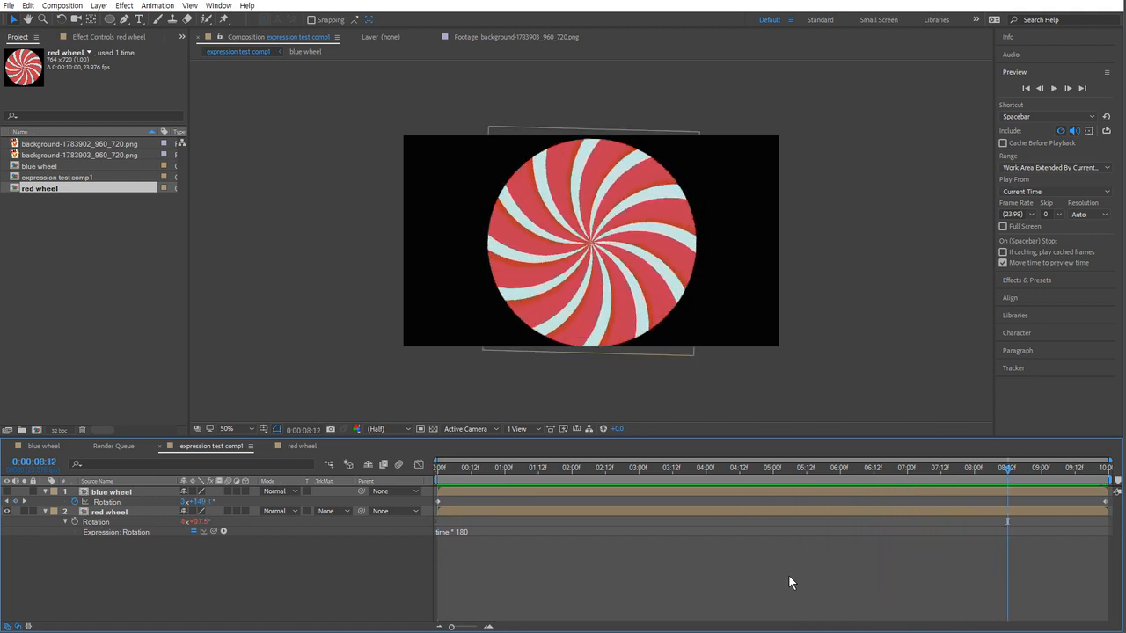
Hide the red wheel, show the blue wheel, and preview its keyframed rotation from the start, returning to 0:00:00:00.
click(6, 511)
click(6, 491)
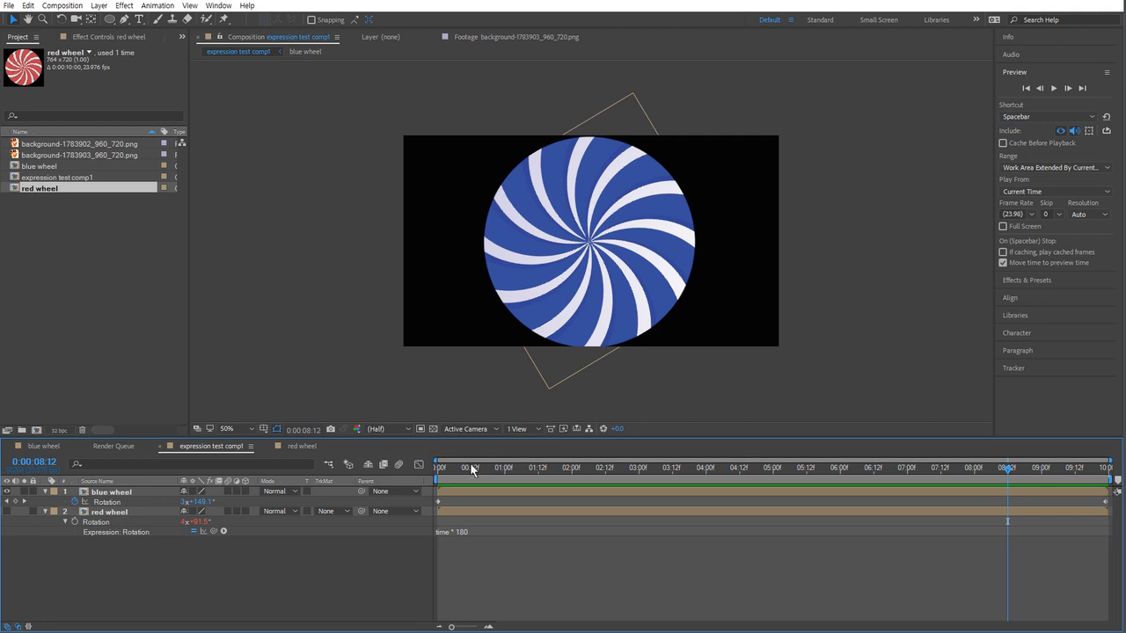
key(Home)
click(126, 503)
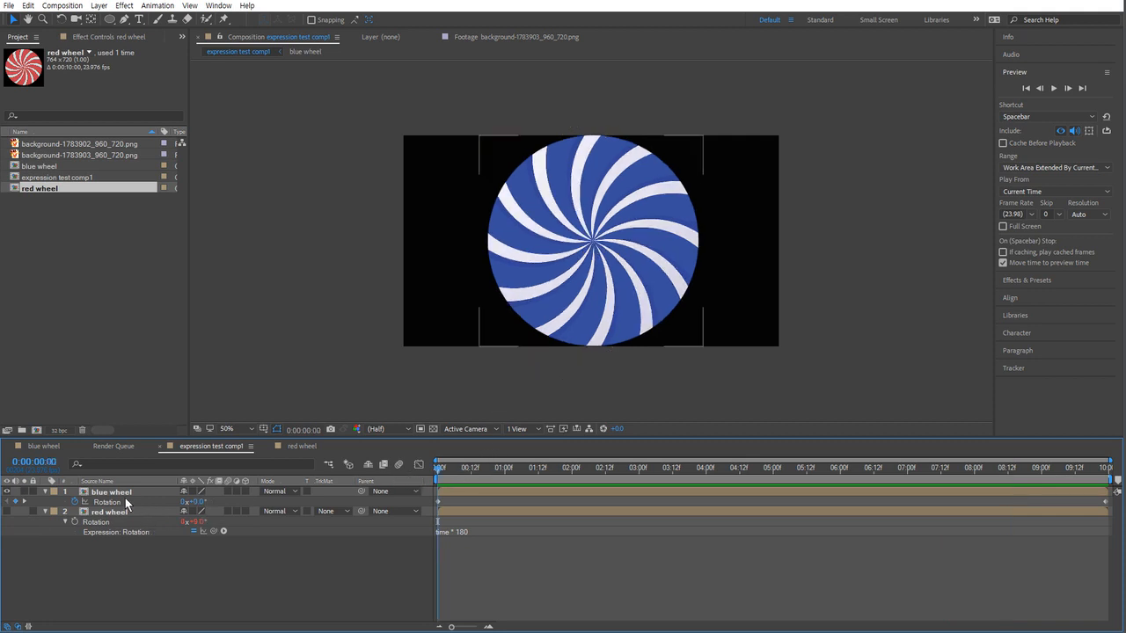
key(space)
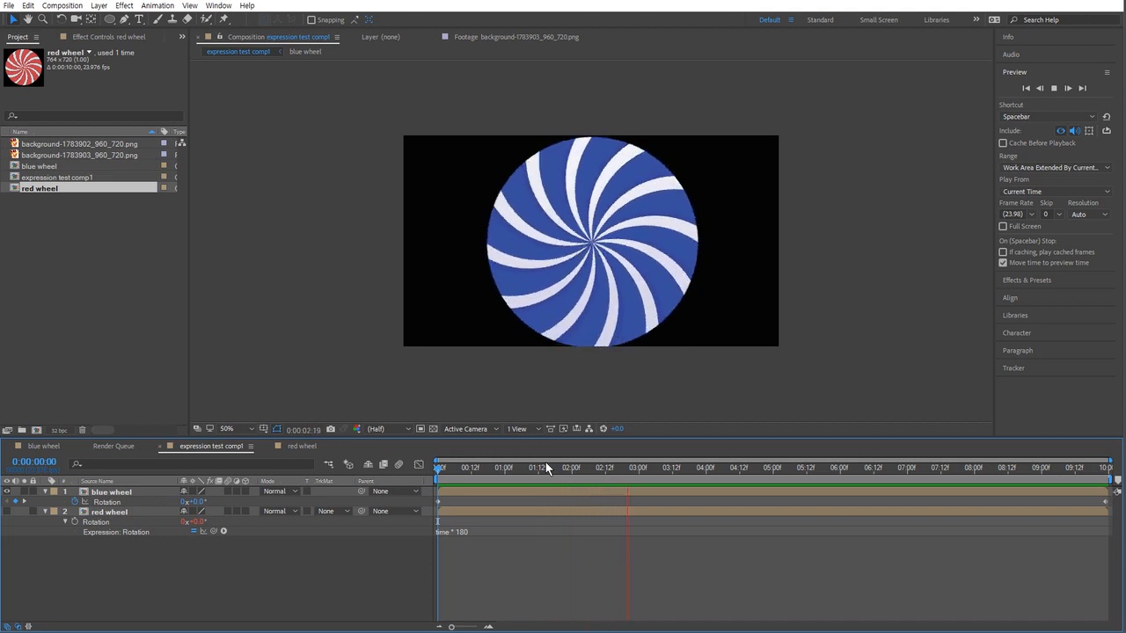
key(space)
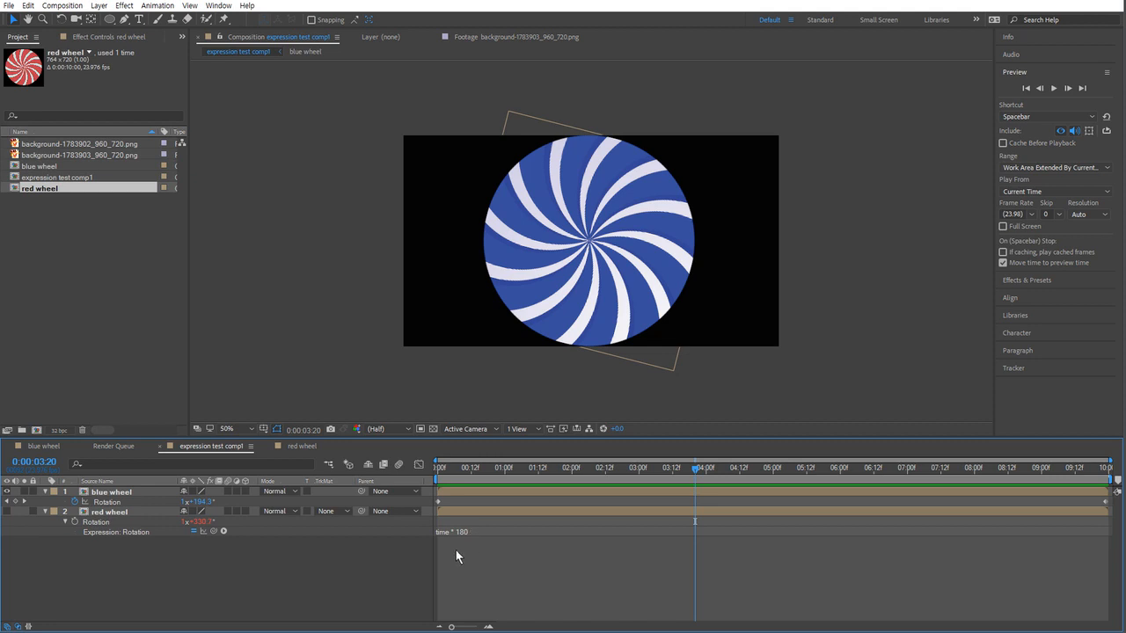
key(Home)
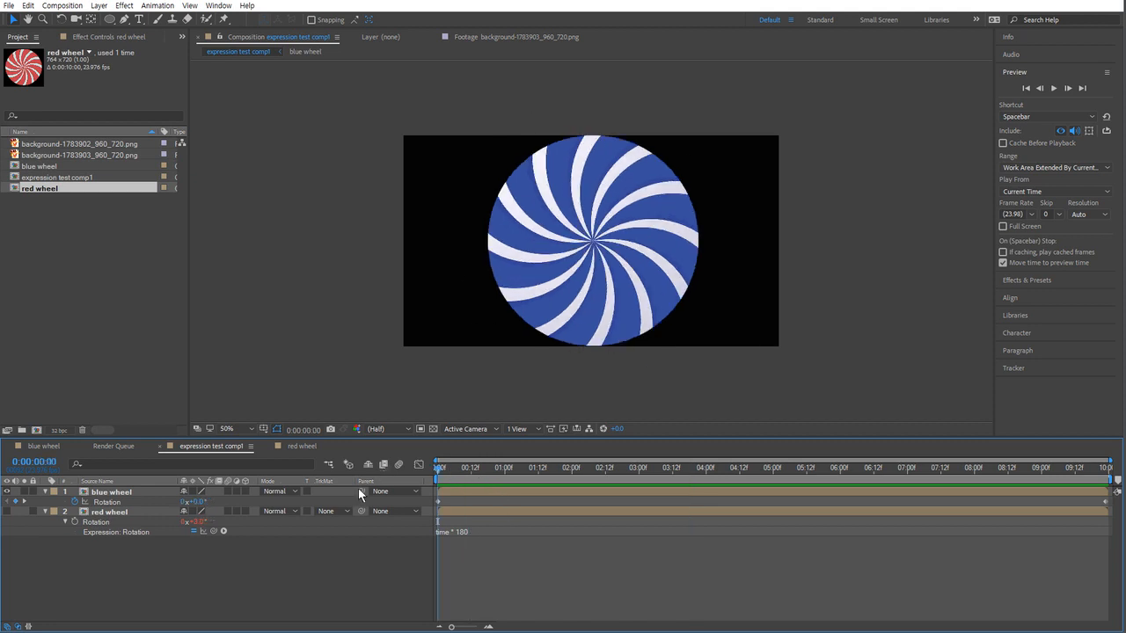
Examine the blue wheel's Rotation keyframes and the red wheel's Rotation expression, leaving both unchanged.
click(441, 503)
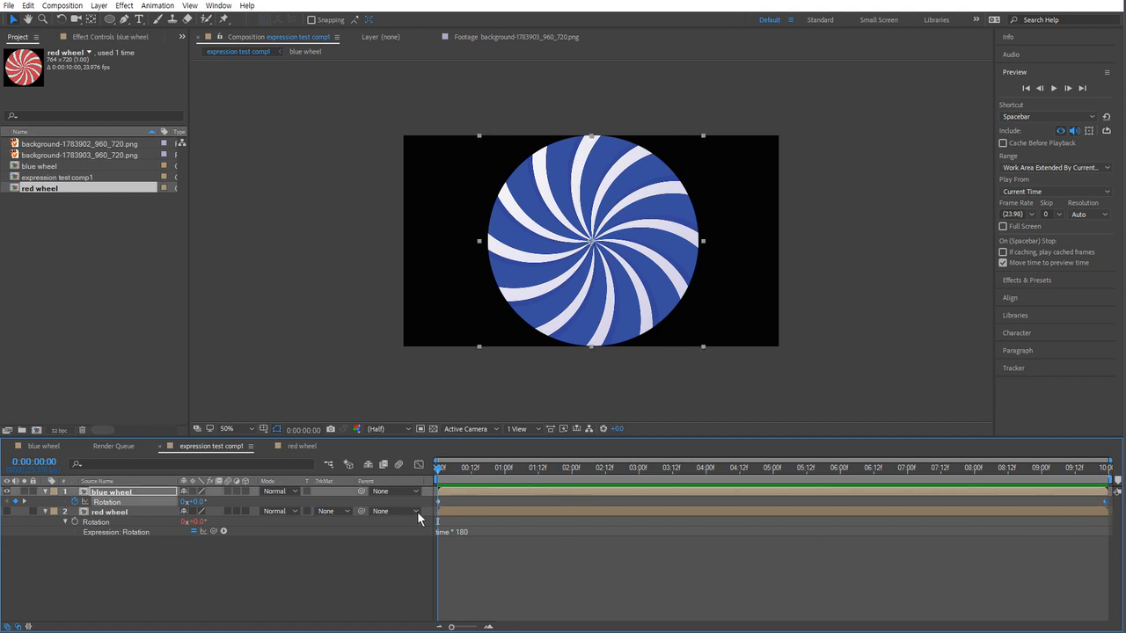
click(497, 533)
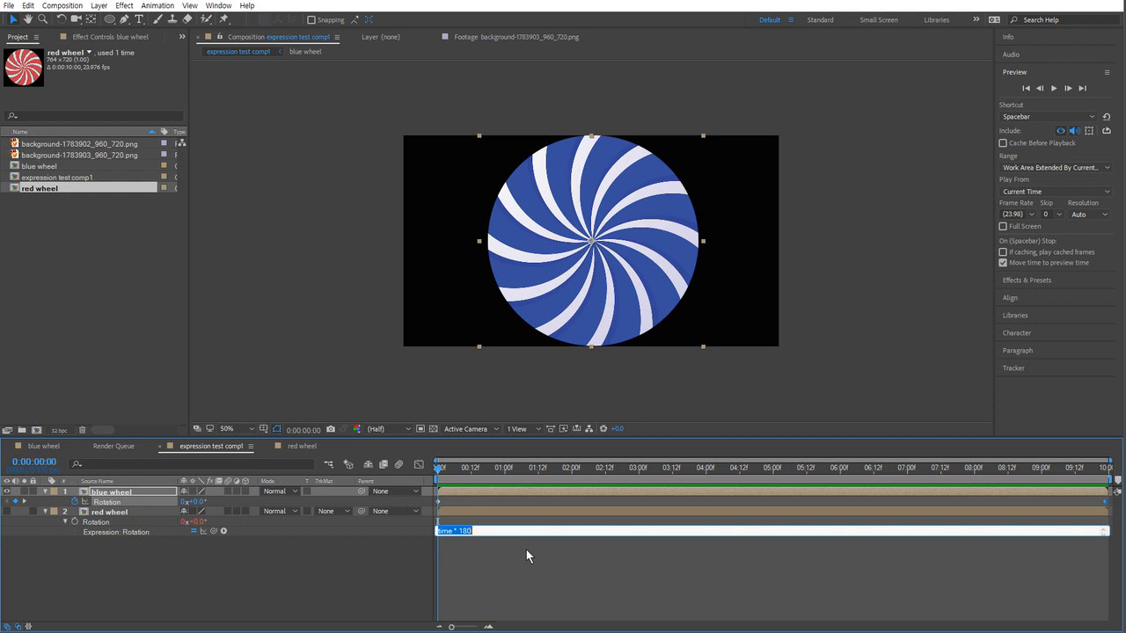
click(364, 563)
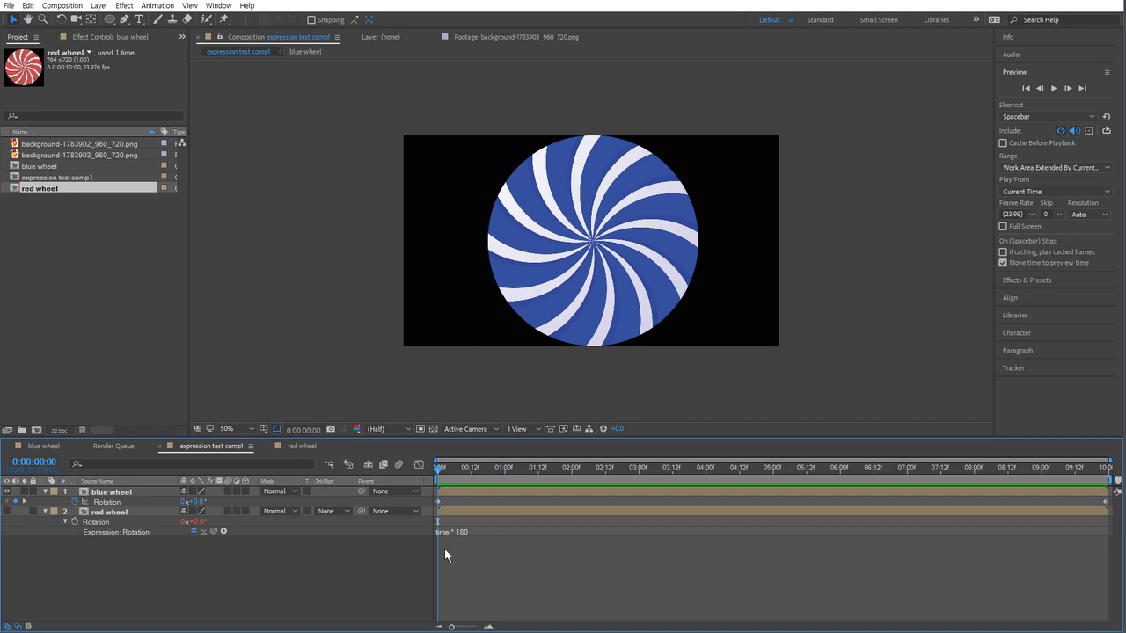
click(439, 500)
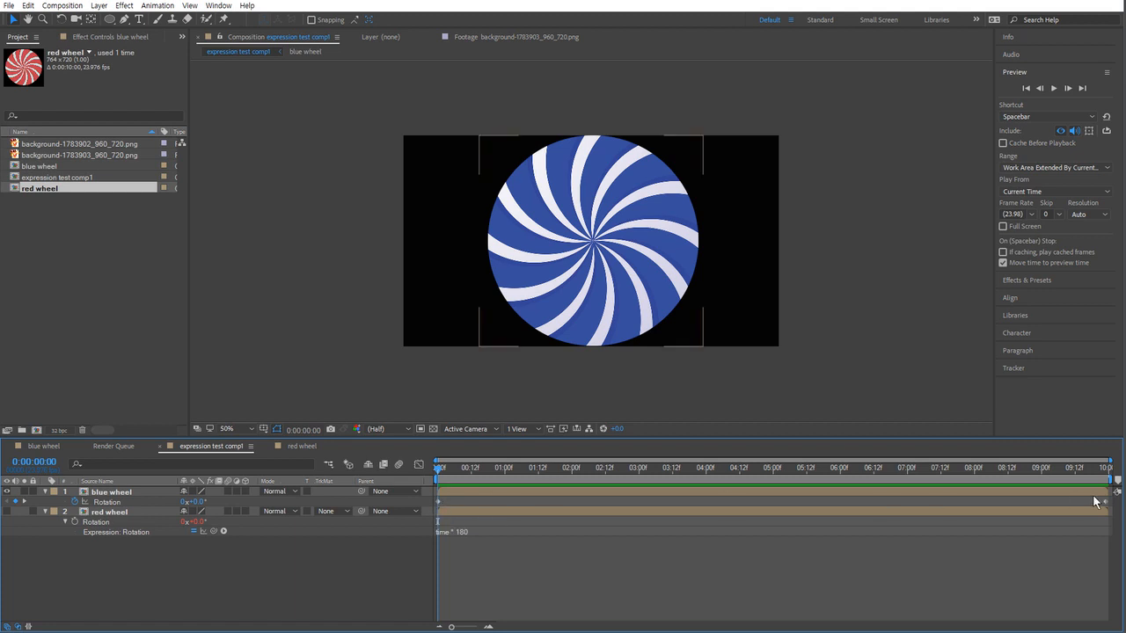
click(577, 560)
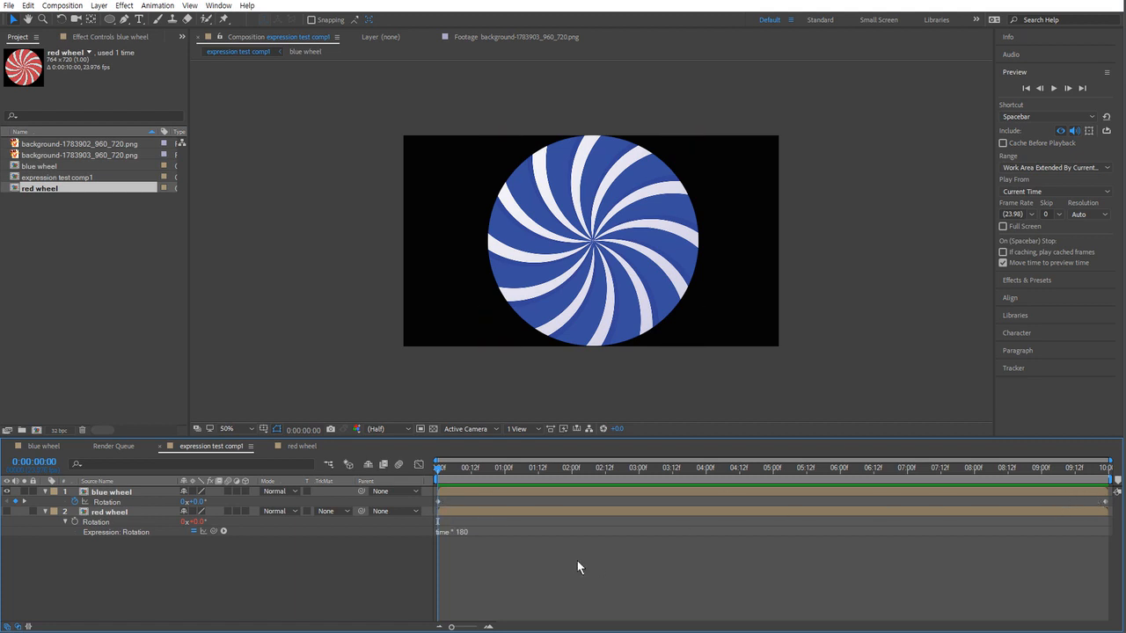
Hide the blue wheel, show the red wheel, and inspect the multiplier in its Rotation expression without changing it.
click(125, 524)
click(7, 492)
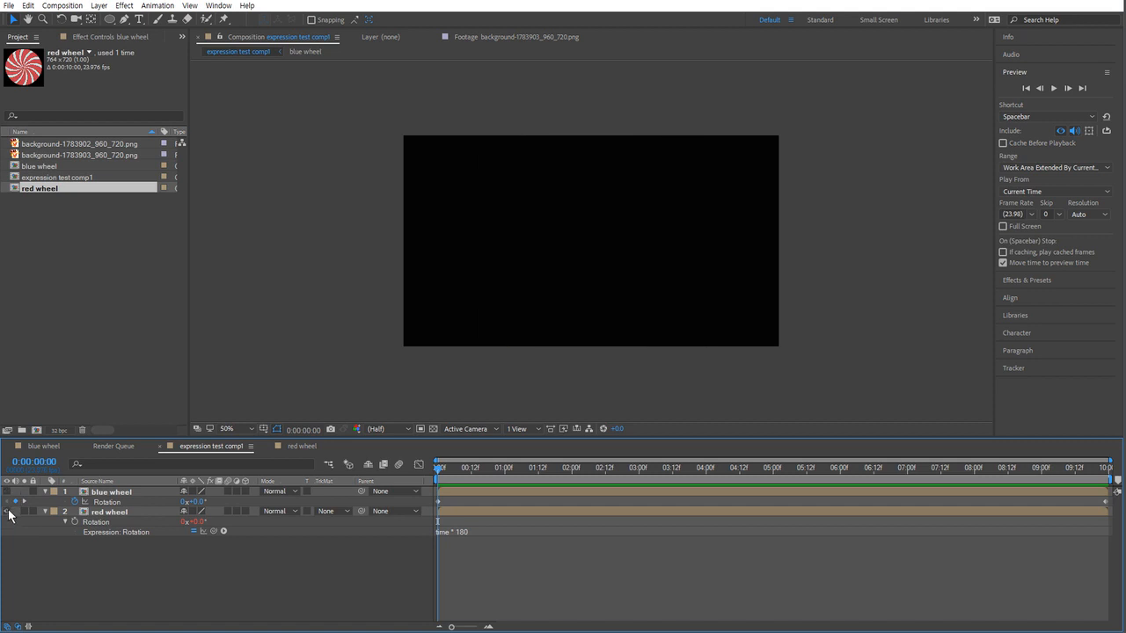
click(7, 512)
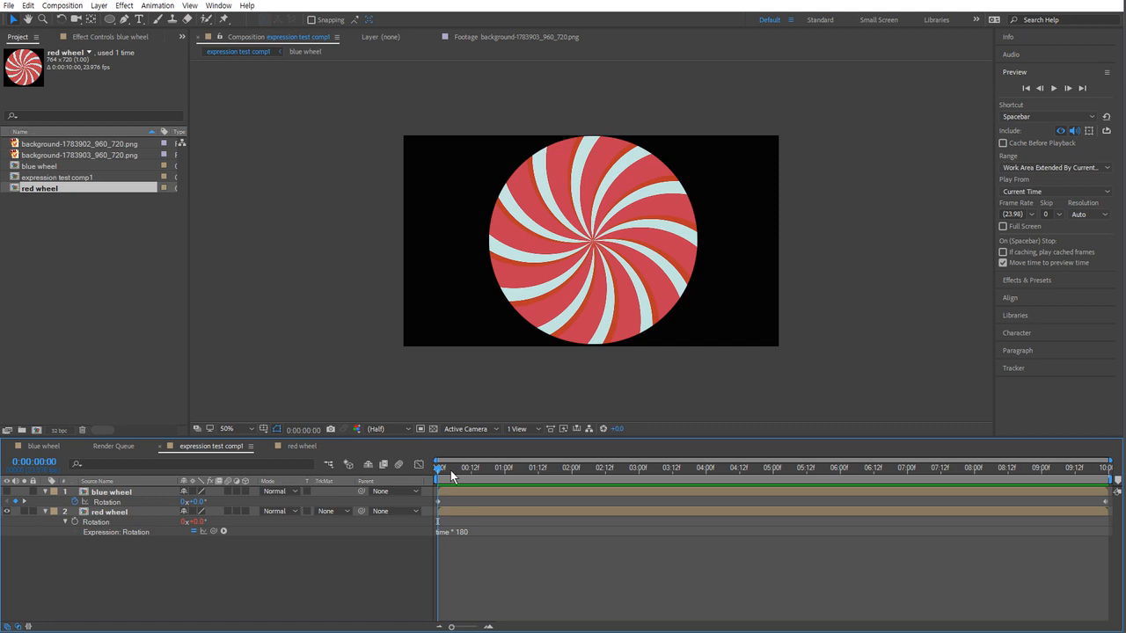
click(473, 531)
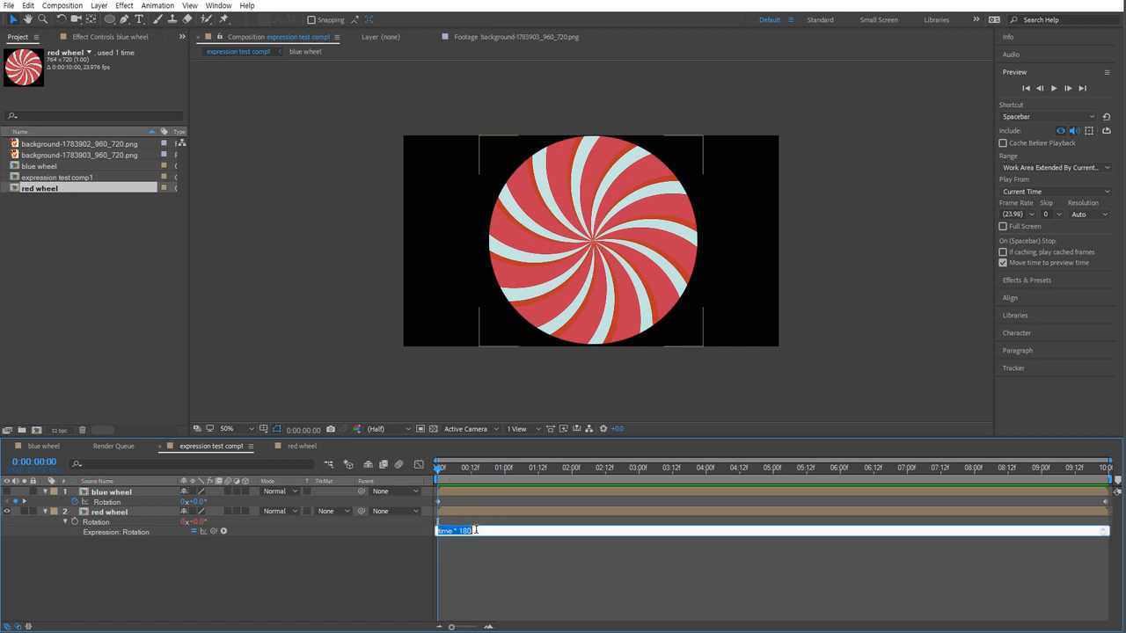
drag(475, 531, 458, 531)
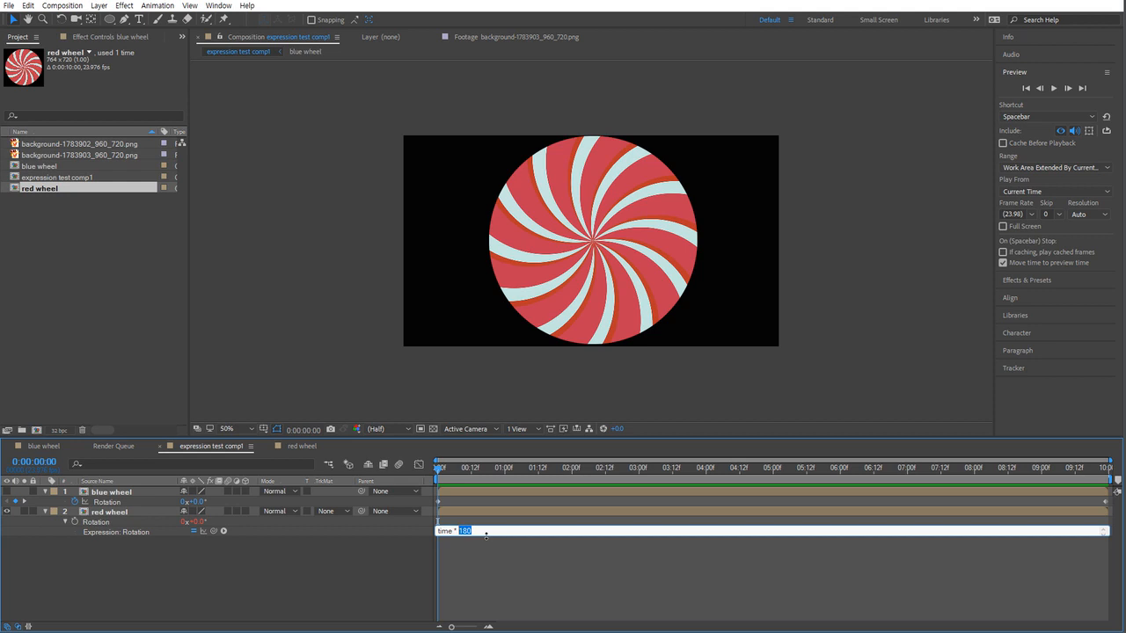
click(482, 532)
click(515, 540)
drag(443, 469, 388, 479)
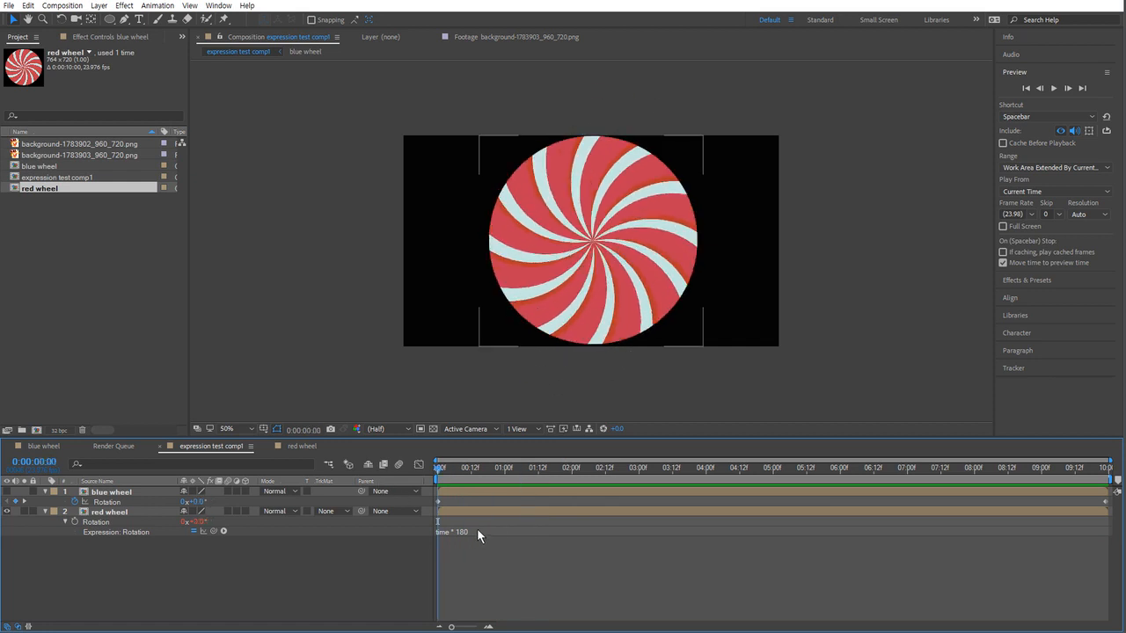
Show the blue wheel, hide the red wheel, and inspect the blue Rotation keyframes at the start and at 0:00:09:23.
click(7, 492)
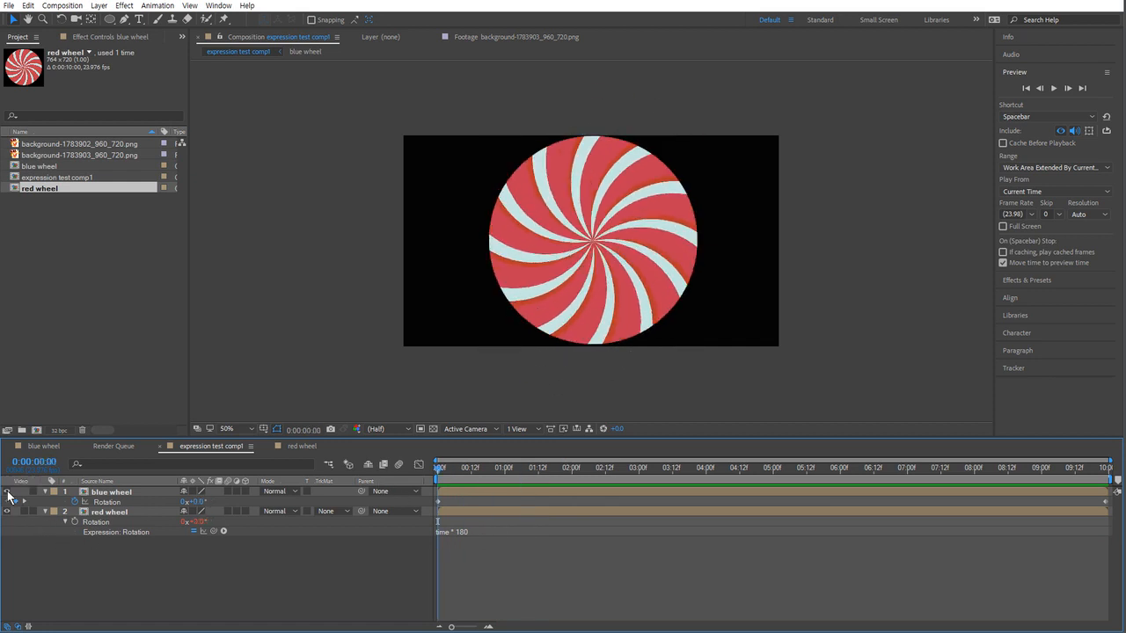
click(7, 511)
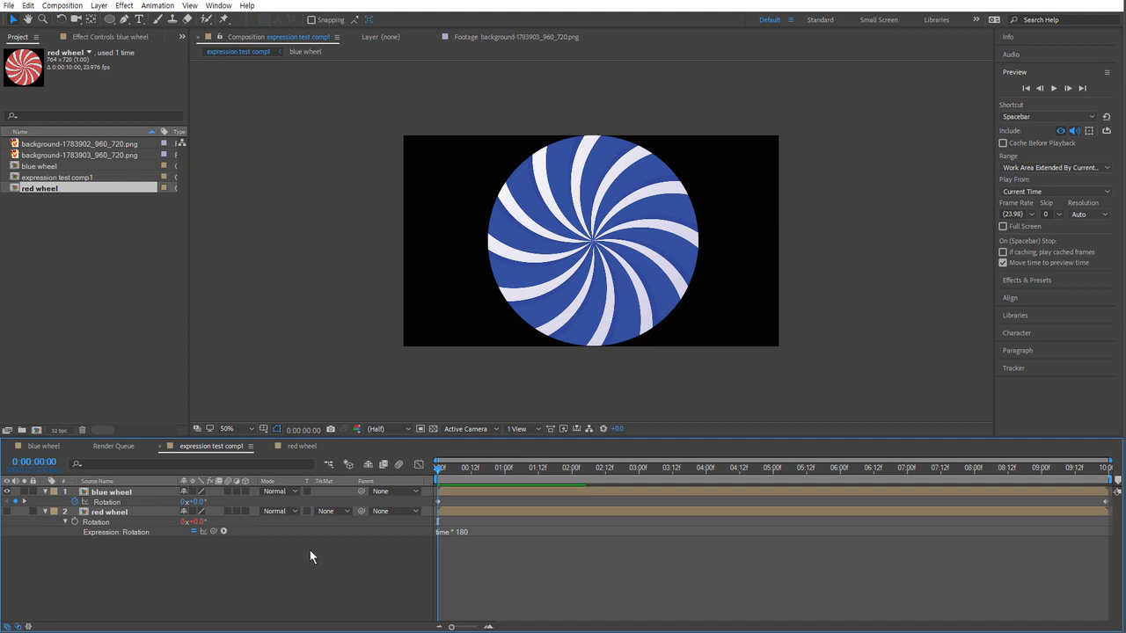
click(441, 490)
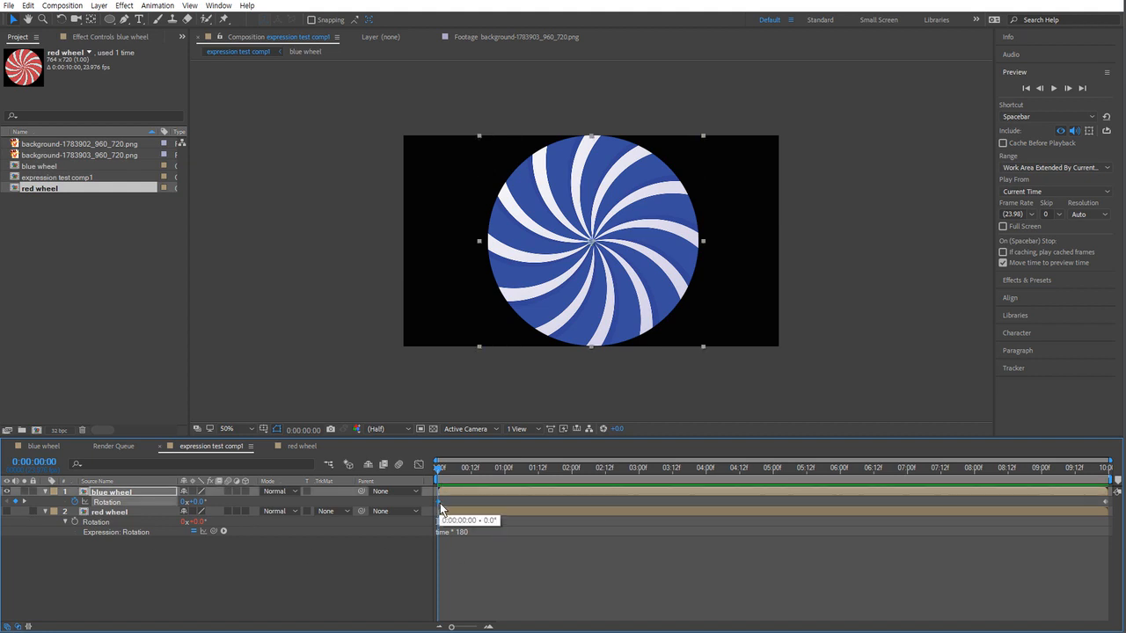
drag(440, 472, 1107, 480)
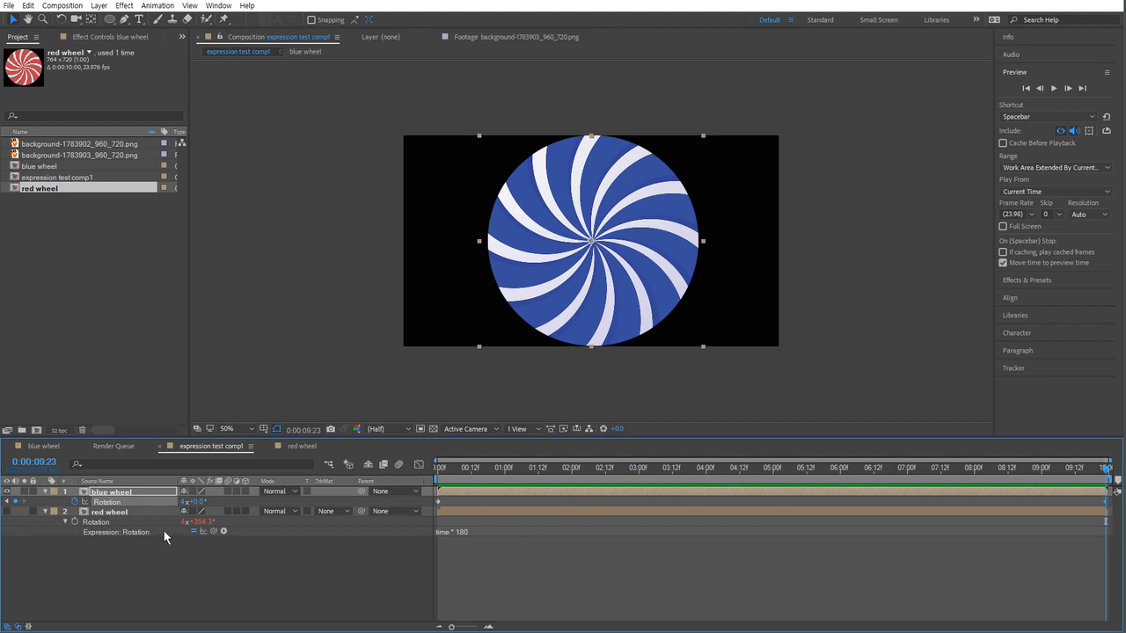
Switch visibility back to the red wheel at 0:00:00:00 and set its Rotation expression to time * -180.
click(7, 492)
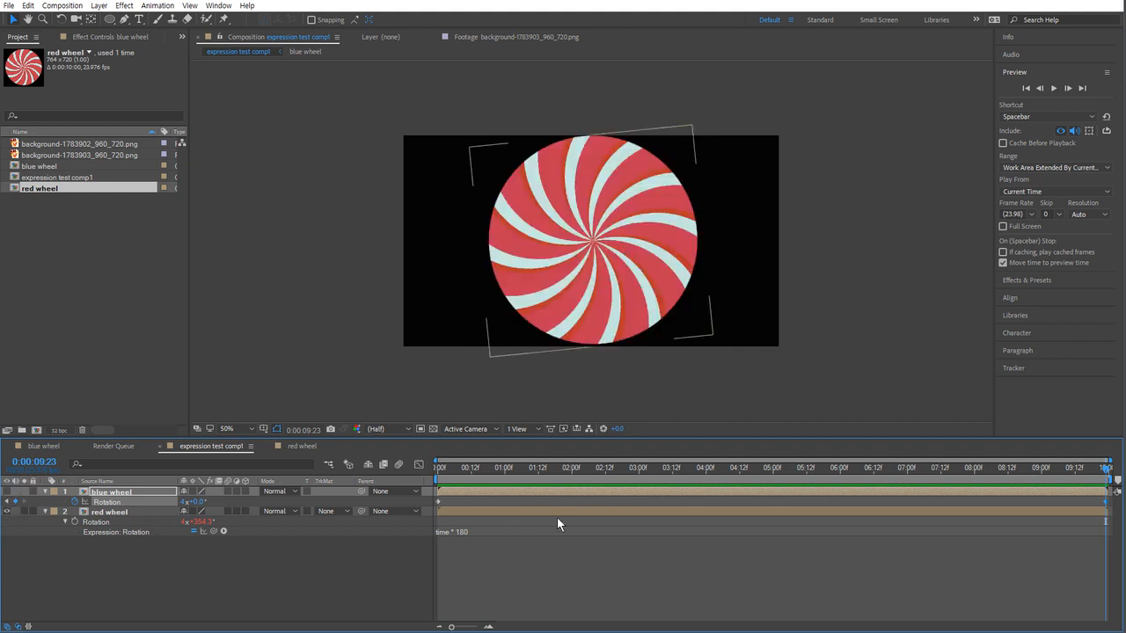
key(Home)
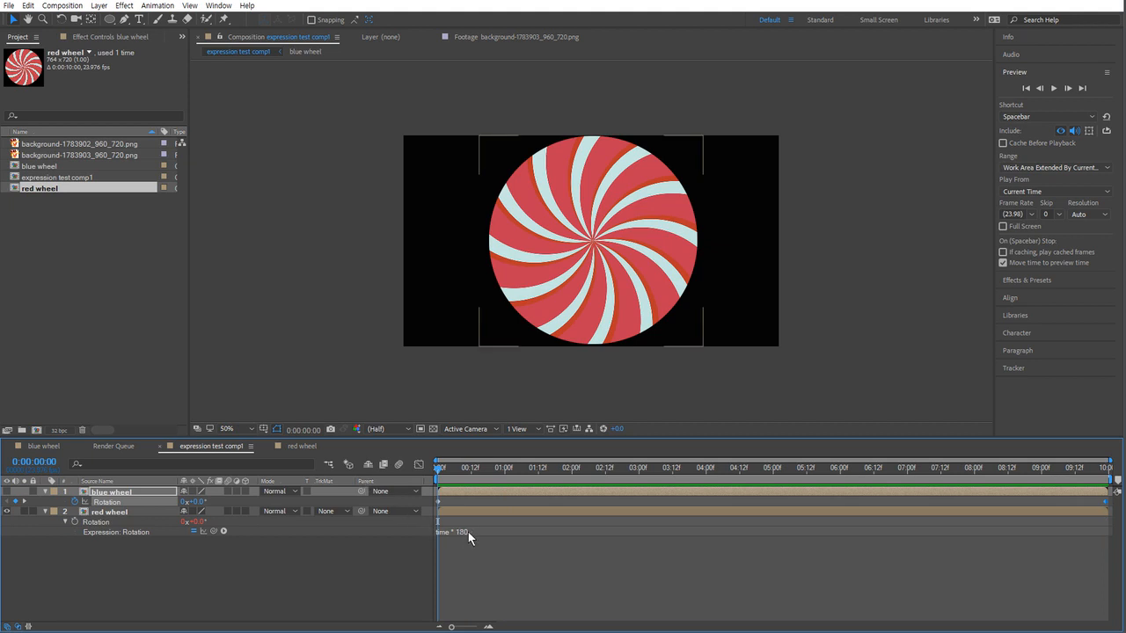
click(472, 532)
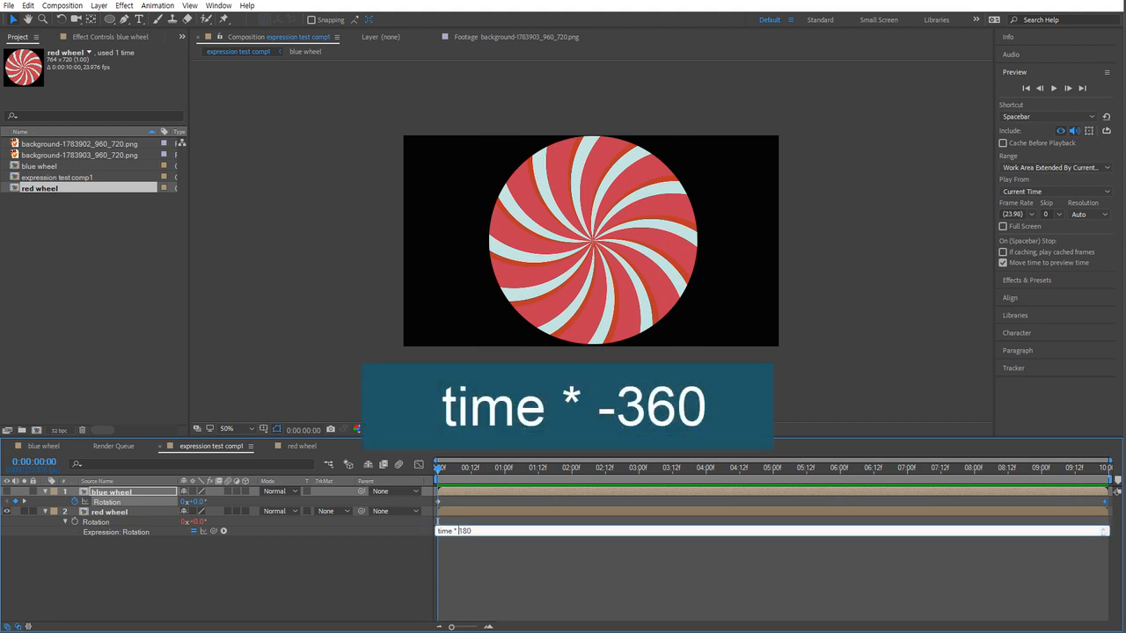
text(-)
click(494, 569)
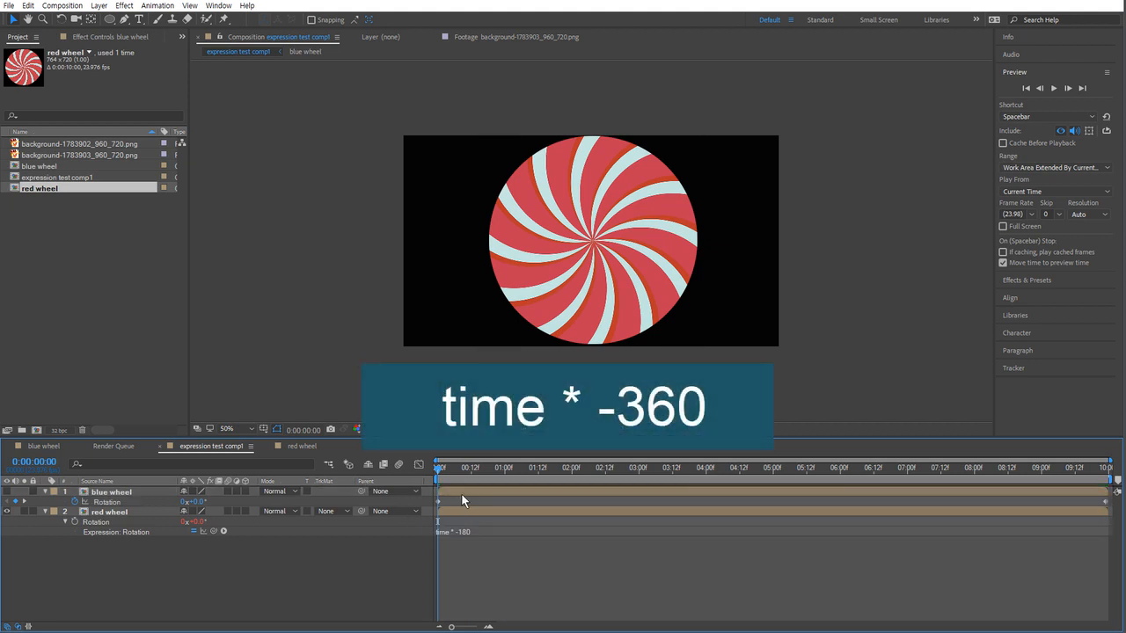
Preview the red wheel's rotation from the start, replay it from 0:00:01:11, and stop playback.
key(space)
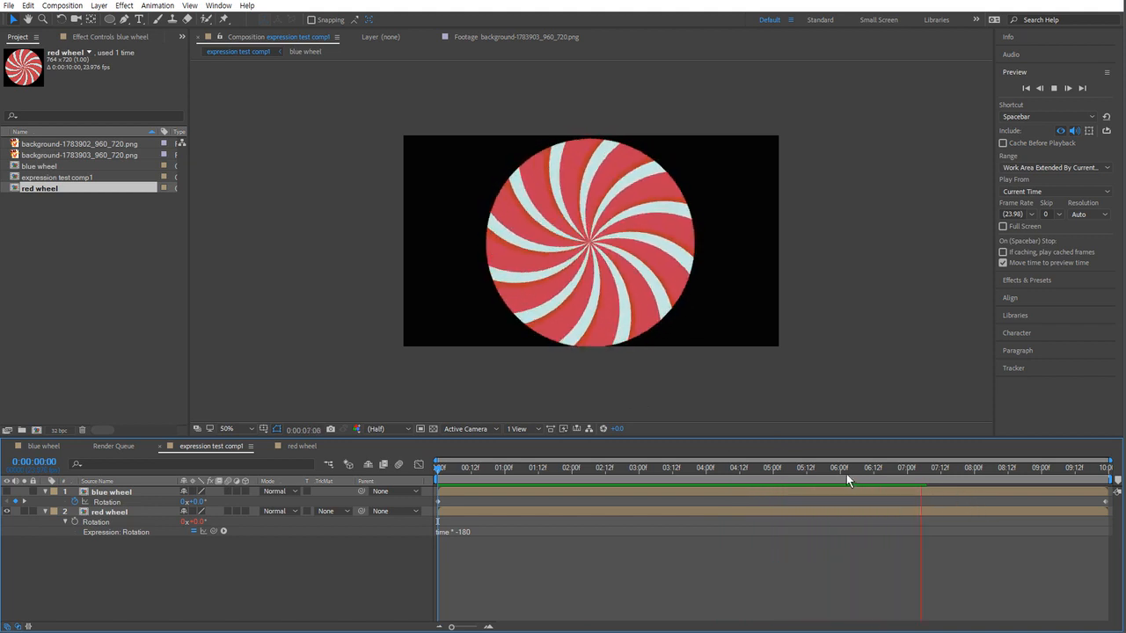
drag(846, 474, 536, 474)
key(space)
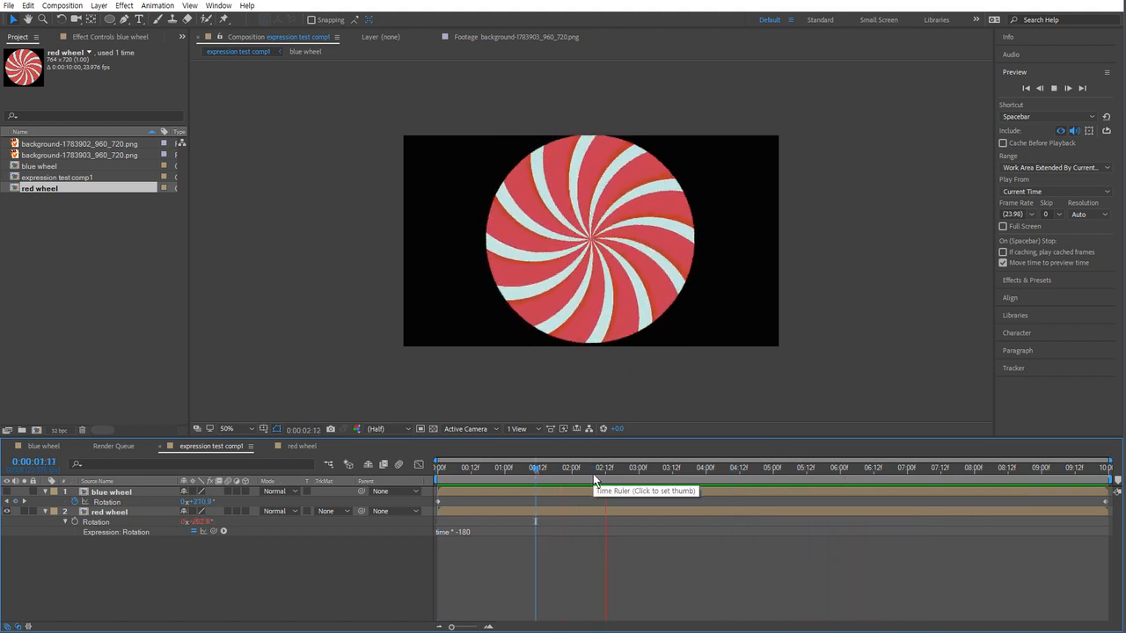
key(space)
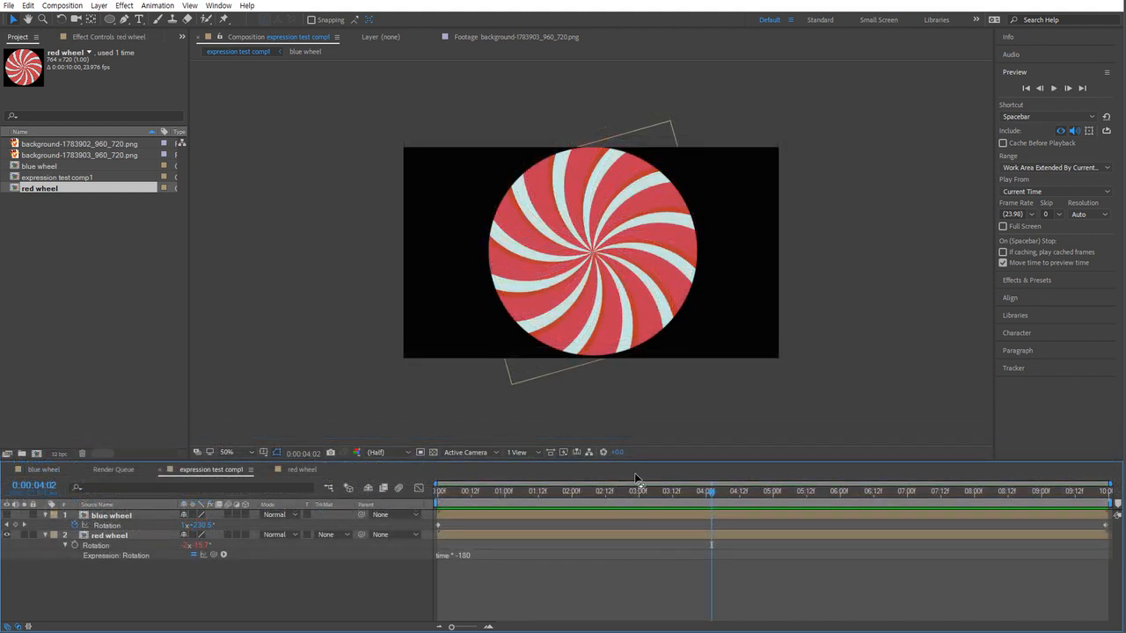
Enlarge the timeline area upward and handwrite "Ae" with Korean notes beneath it in red below the layers.
drag(650, 460, 648, 333)
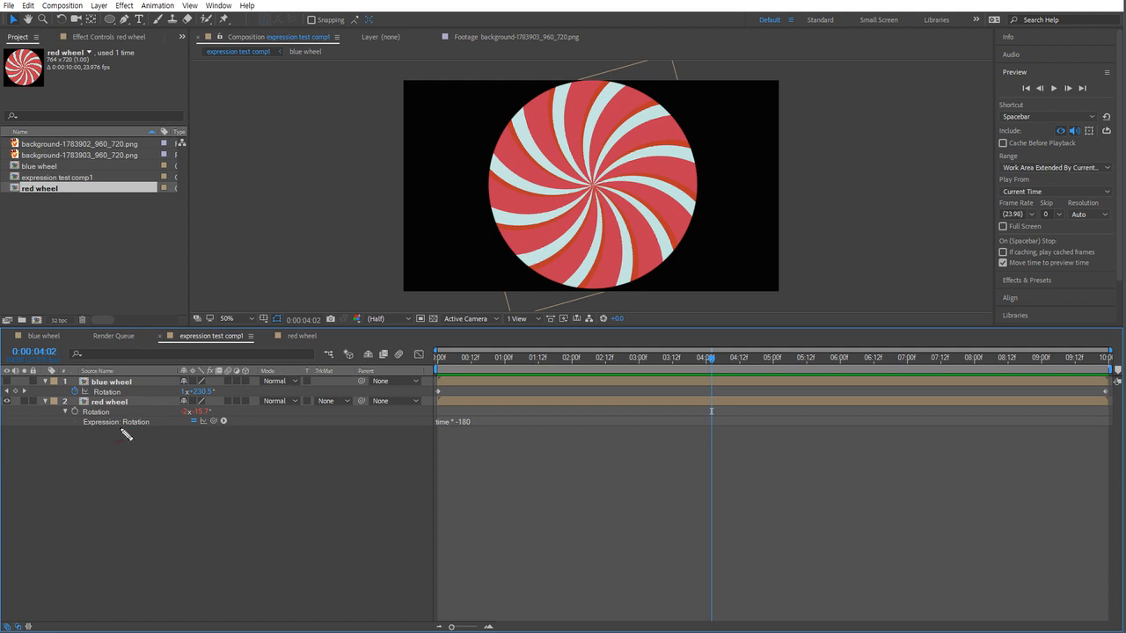
mouse_move(50, 455)
mouse_down()
mouse_move(54, 478)
mouse_move(100, 475)
mouse_up()
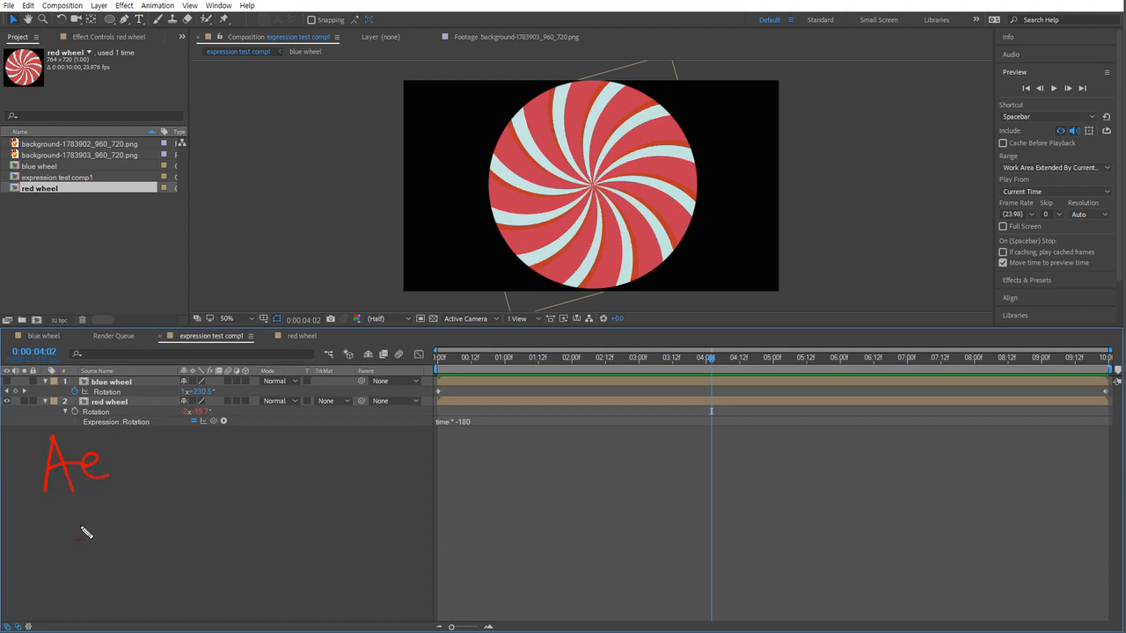
drag(57, 521, 90, 563)
drag(100, 518, 132, 547)
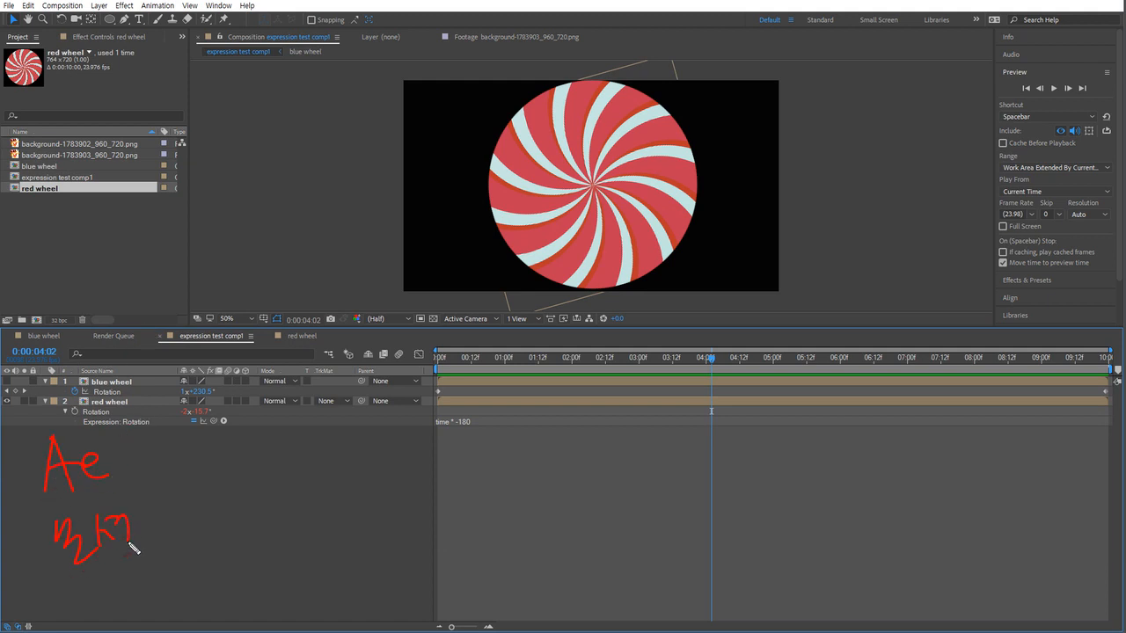
mouse_move(74, 591)
mouse_down()
mouse_move(119, 570)
mouse_move(139, 584)
mouse_up()
mouse_move(147, 557)
mouse_down()
mouse_move(149, 612)
mouse_move(178, 590)
mouse_up()
mouse_move(185, 570)
mouse_down()
mouse_move(186, 591)
mouse_move(204, 578)
mouse_move(209, 592)
mouse_up()
Draw a two-armed branch beside the handwritten notes and label its upper arm "keyframe" in red.
mouse_move(262, 442)
mouse_down()
mouse_move(215, 529)
mouse_move(262, 530)
mouse_move(277, 463)
mouse_up()
mouse_move(294, 439)
mouse_down()
mouse_move(282, 458)
mouse_move(299, 466)
mouse_up()
drag(301, 455, 329, 457)
drag(343, 440, 322, 501)
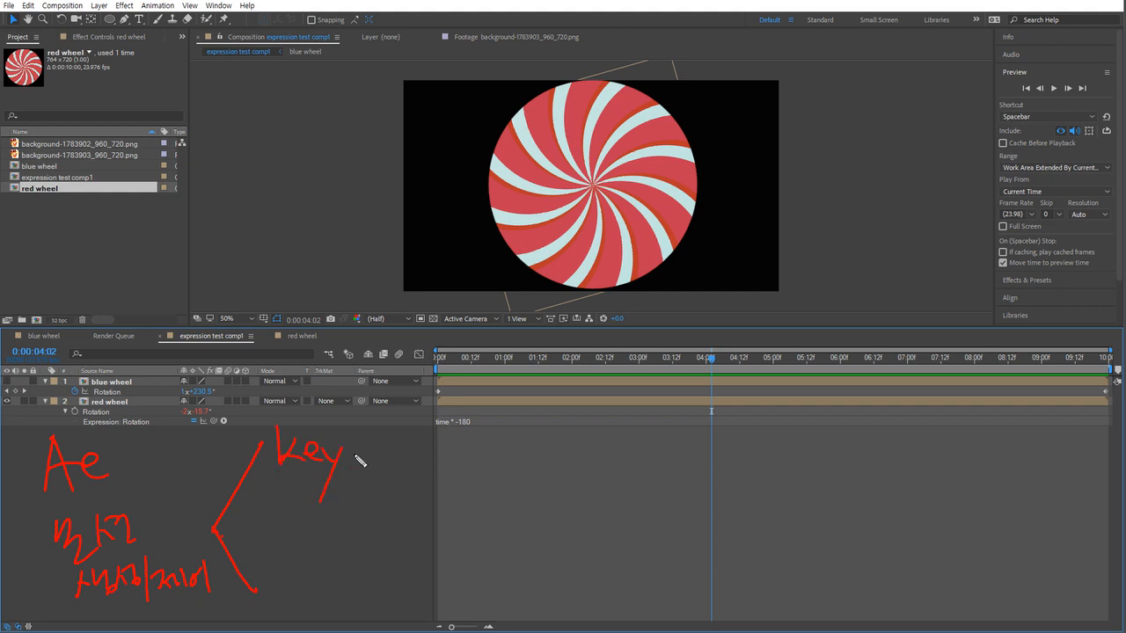
drag(364, 424, 352, 480)
mouse_move(350, 455)
mouse_down()
mouse_move(440, 461)
mouse_move(484, 463)
mouse_up()
Handwrite "expression" at the branch's lower arm and add a colon after both handwritten labels.
drag(298, 571, 317, 586)
drag(320, 565, 340, 590)
mouse_move(339, 566)
mouse_down()
mouse_move(319, 591)
mouse_move(364, 589)
mouse_move(383, 571)
mouse_up()
mouse_move(385, 576)
mouse_down()
mouse_move(421, 566)
mouse_move(423, 584)
mouse_move(477, 580)
mouse_up()
click(461, 556)
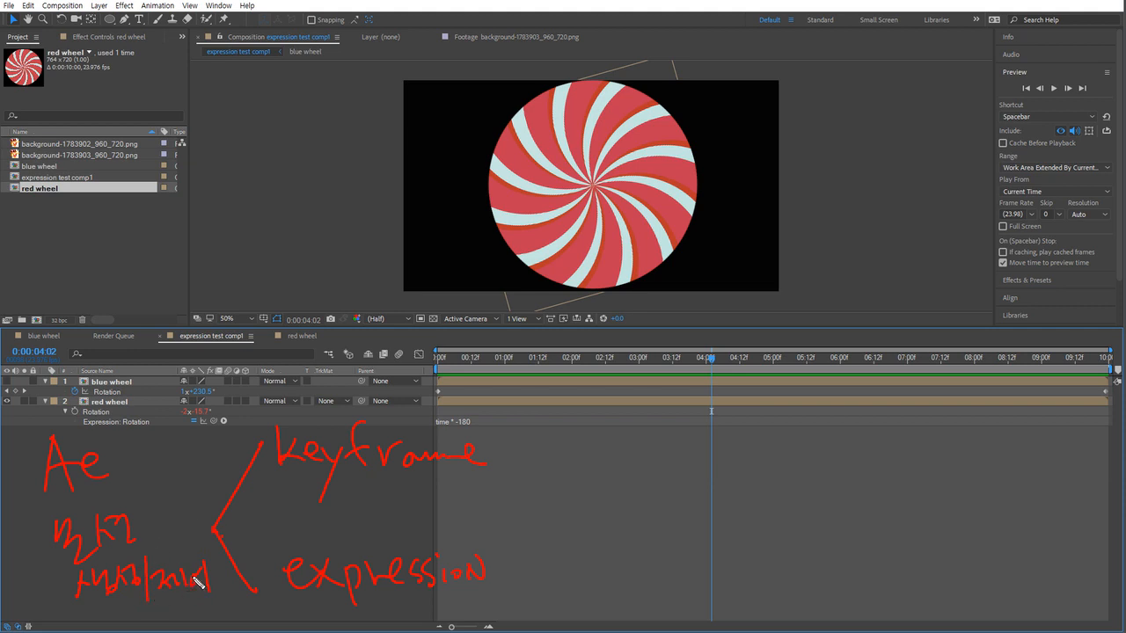
click(511, 442)
click(512, 467)
click(511, 585)
Annotate the time ruler in red with rightward arrows around "TIME" and a downward arrow labelled "Value" and "값".
mouse_move(453, 337)
mouse_down()
mouse_move(695, 336)
mouse_move(675, 346)
mouse_up()
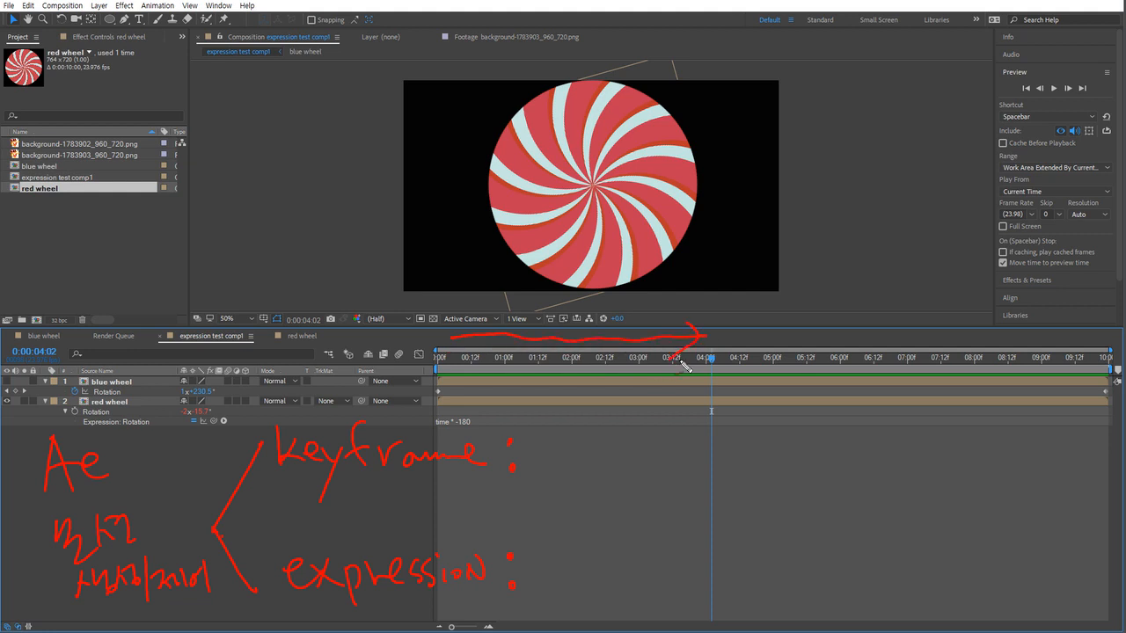
mouse_move(745, 324)
mouse_down()
mouse_move(778, 352)
mouse_move(846, 320)
mouse_move(901, 339)
mouse_move(1058, 331)
mouse_up()
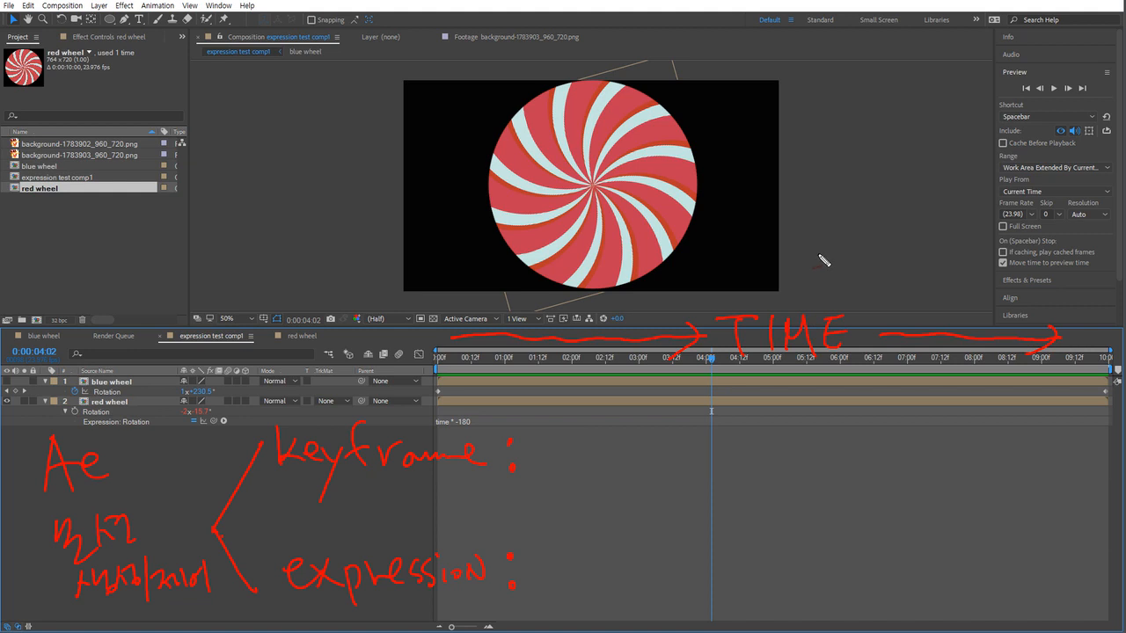
drag(821, 240, 804, 287)
drag(793, 284, 818, 279)
drag(834, 212, 859, 209)
mouse_move(872, 226)
mouse_down()
mouse_move(869, 239)
mouse_move(909, 238)
mouse_up()
click(916, 245)
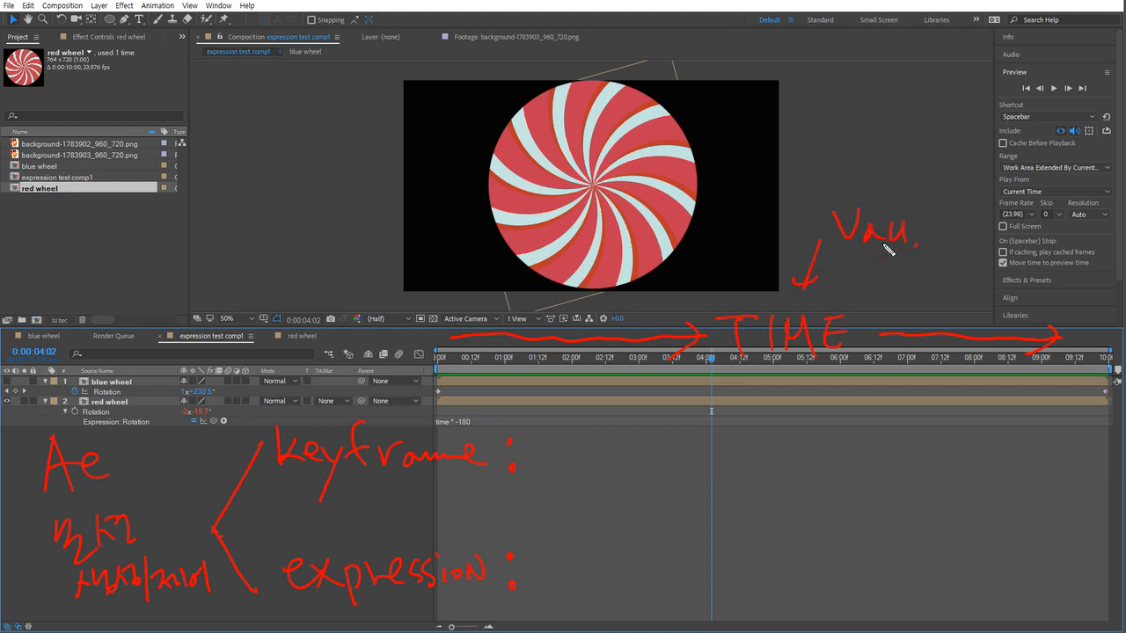
mouse_move(885, 192)
mouse_down()
mouse_move(887, 237)
mouse_move(931, 238)
mouse_up()
drag(866, 270, 878, 264)
drag(883, 264, 887, 295)
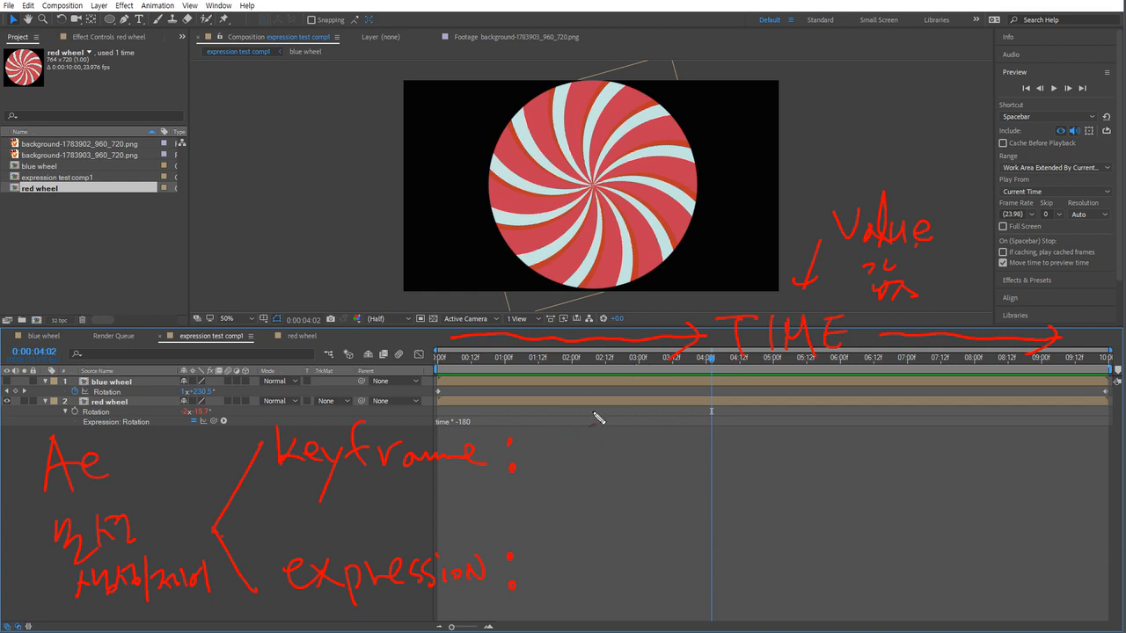
Handwrite "속성 값 TIME 대응 결정" in red after the "keyframe" label.
mouse_move(591, 447)
mouse_down()
mouse_move(596, 480)
mouse_move(619, 449)
mouse_move(620, 462)
mouse_move(637, 447)
mouse_move(655, 478)
mouse_move(653, 461)
mouse_move(715, 442)
mouse_move(706, 467)
mouse_move(819, 451)
mouse_move(834, 467)
mouse_move(880, 472)
mouse_move(931, 438)
mouse_up()
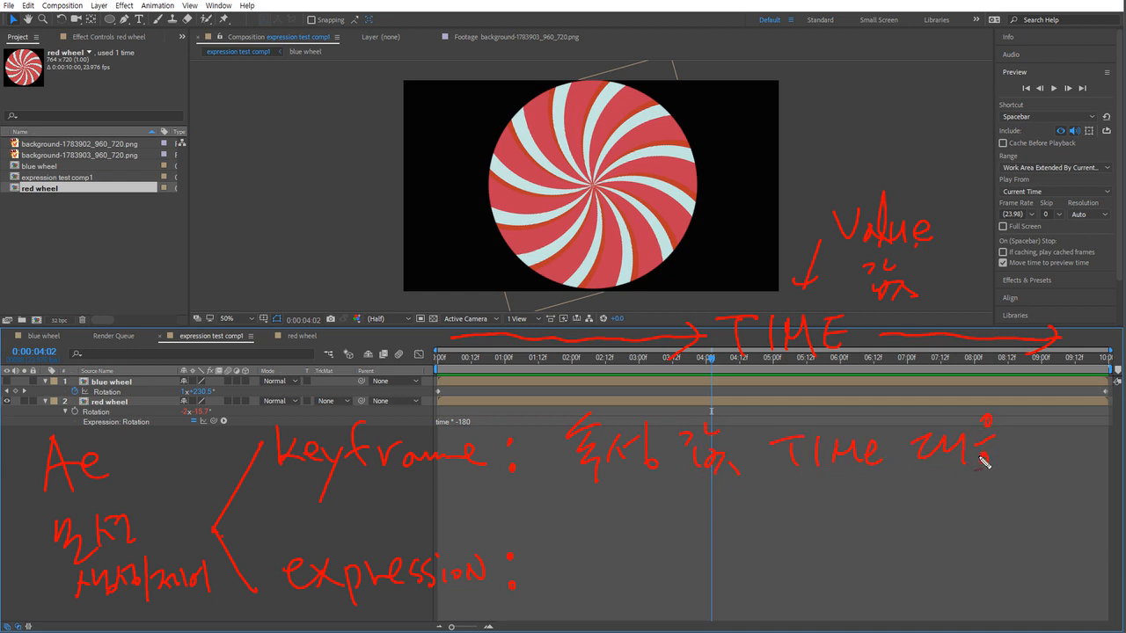
mouse_move(1043, 443)
mouse_down()
mouse_move(1030, 447)
mouse_move(1064, 451)
mouse_move(1086, 417)
mouse_move(1078, 465)
mouse_up()
drag(475, 531, 480, 528)
Handwrite "속성값 TIME" after the "expression" label, branching to "산술계산" and "논리계산" with a ditto mark beside them.
mouse_move(581, 505)
mouse_down()
mouse_move(581, 553)
mouse_move(640, 592)
mouse_move(653, 556)
mouse_move(680, 567)
mouse_up()
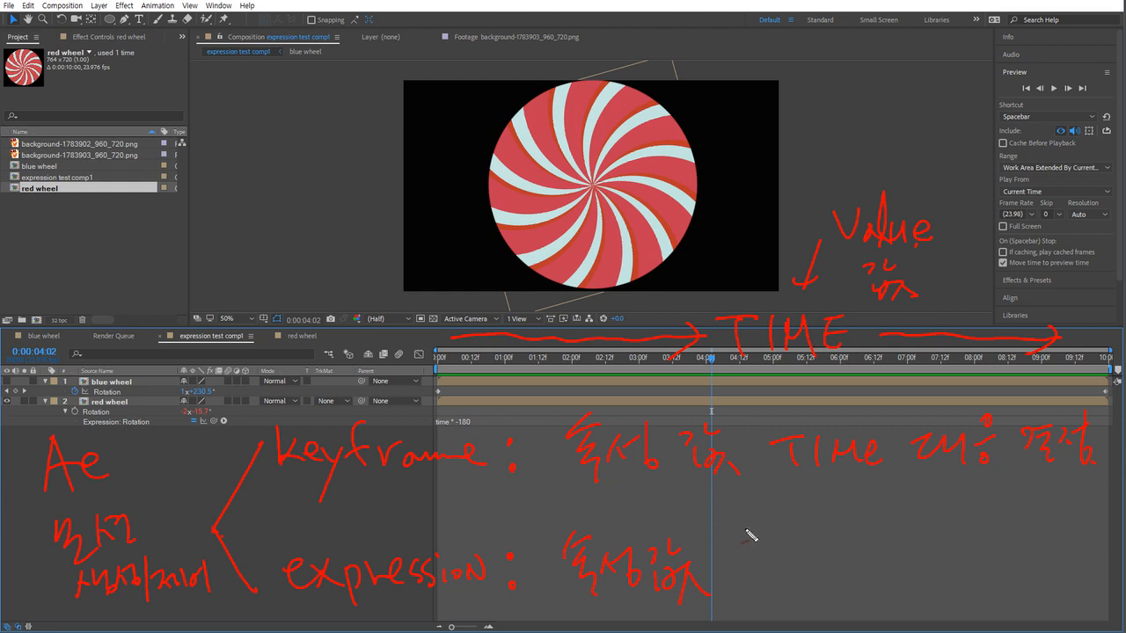
drag(728, 537, 831, 540)
mouse_move(874, 504)
mouse_down()
mouse_move(850, 541)
mouse_move(868, 589)
mouse_up()
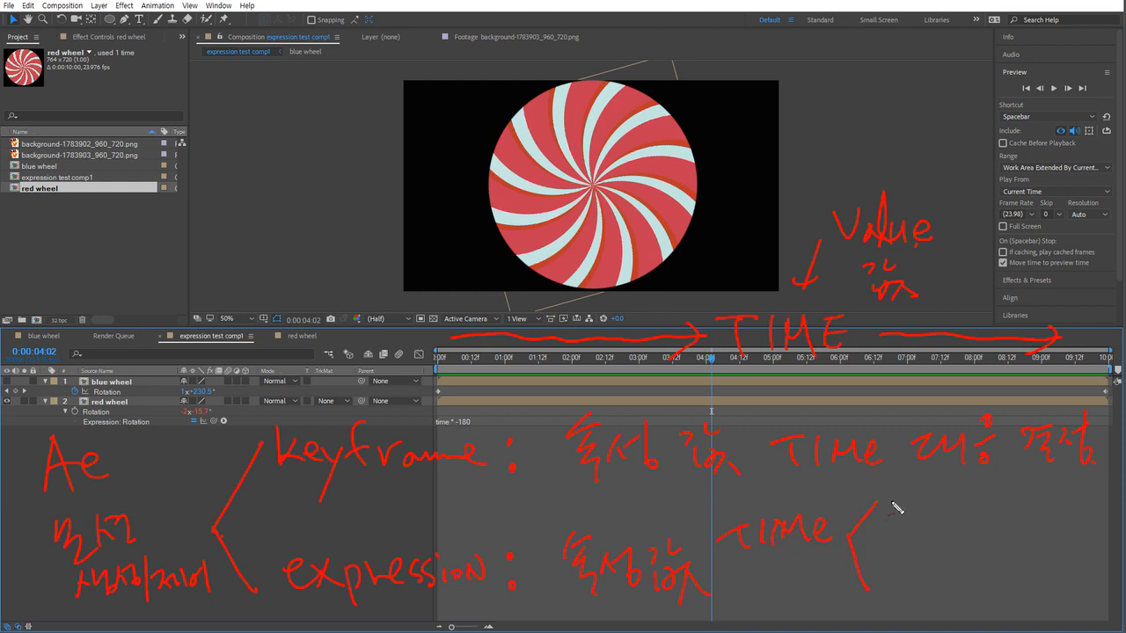
mouse_move(897, 494)
mouse_down()
mouse_move(920, 519)
mouse_move(939, 494)
mouse_move(930, 510)
mouse_move(946, 517)
mouse_move(1007, 509)
mouse_up()
mouse_move(896, 547)
mouse_down()
mouse_move(897, 582)
mouse_move(929, 572)
mouse_move(942, 586)
mouse_move(980, 560)
mouse_move(955, 567)
mouse_move(958, 587)
mouse_move(1004, 566)
mouse_move(1038, 588)
mouse_up()
drag(1077, 546, 1072, 560)
click(1072, 570)
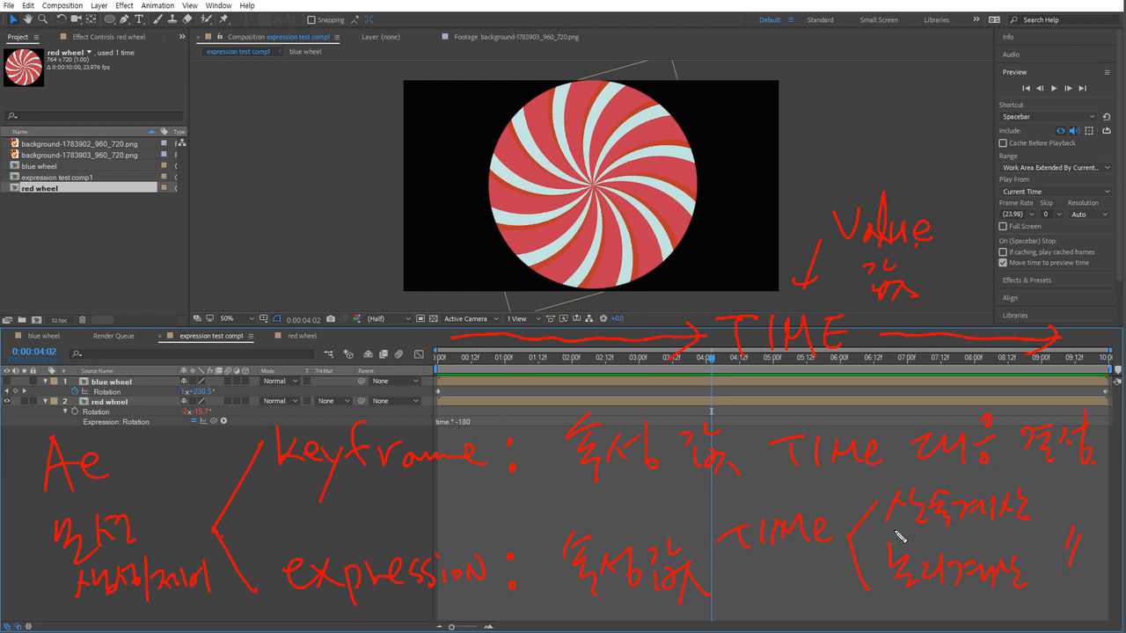
Underline "산술" in yellow, draw a leftward arrow above it, and handwrite "수치" under the keyframe note.
drag(890, 532, 946, 531)
mouse_move(862, 490)
mouse_down()
mouse_move(822, 482)
mouse_move(836, 497)
mouse_up()
drag(665, 479, 652, 495)
drag(664, 486, 680, 496)
mouse_move(667, 500)
mouse_down()
mouse_move(671, 517)
mouse_move(695, 485)
mouse_up()
drag(683, 494, 702, 489)
drag(694, 494, 684, 516)
drag(694, 502, 707, 519)
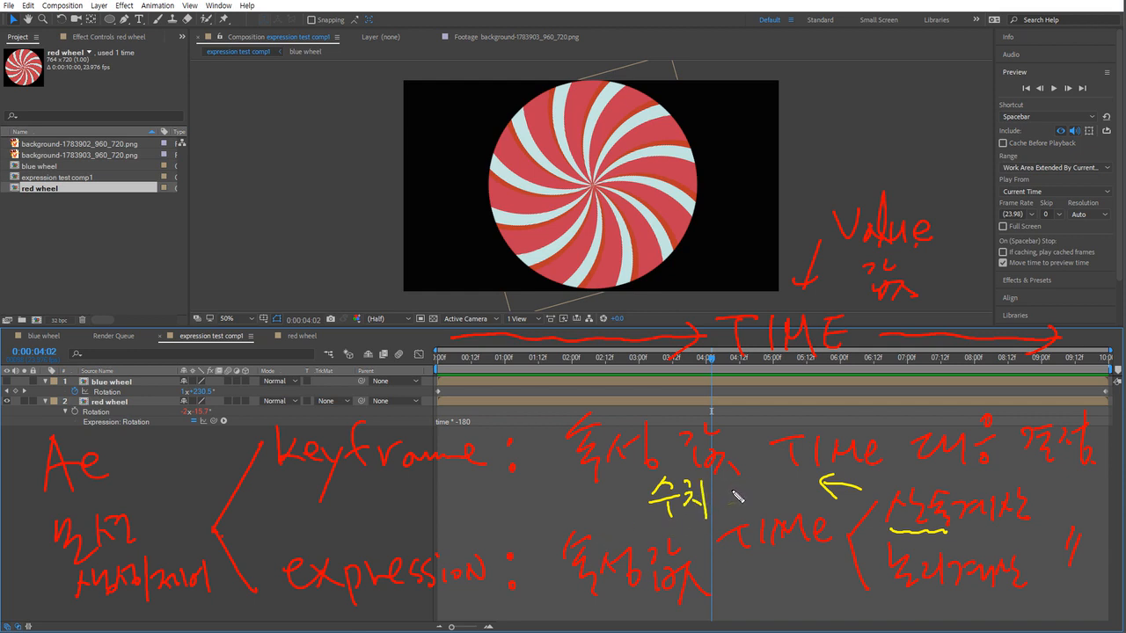
Handwrite "/함수" in yellow after "수치" under the keyframe note.
mouse_move(730, 480)
mouse_down()
mouse_move(723, 505)
mouse_move(748, 482)
mouse_up()
drag(738, 485, 754, 485)
drag(745, 489, 763, 488)
drag(762, 481, 770, 478)
drag(757, 493, 769, 503)
mouse_move(785, 469)
mouse_down()
mouse_move(778, 482)
mouse_move(795, 483)
mouse_up()
mouse_move(778, 492)
mouse_down()
mouse_move(798, 488)
mouse_move(789, 509)
mouse_up()
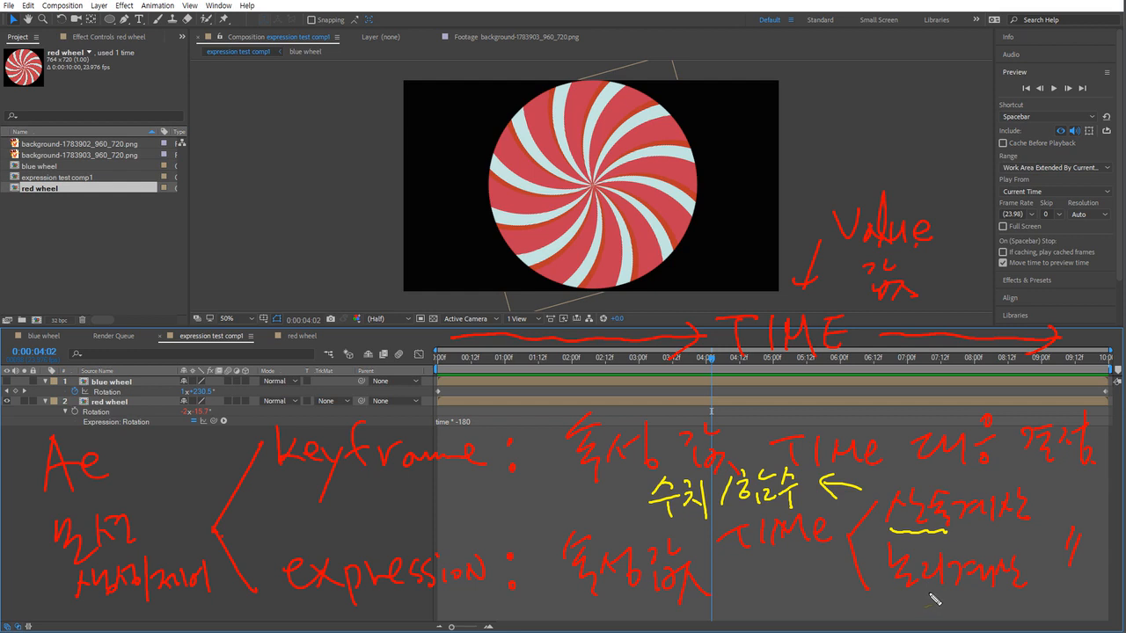
Underline "논리" in yellow and handwrite "비교 조건" below "TIME" in the expression note.
drag(897, 600, 950, 597)
mouse_move(753, 559)
mouse_down()
mouse_move(767, 573)
mouse_move(800, 565)
mouse_move(790, 574)
mouse_up()
drag(798, 567, 799, 574)
mouse_move(779, 577)
mouse_down()
mouse_move(811, 577)
mouse_move(778, 607)
mouse_move(792, 616)
mouse_move(816, 596)
mouse_up()
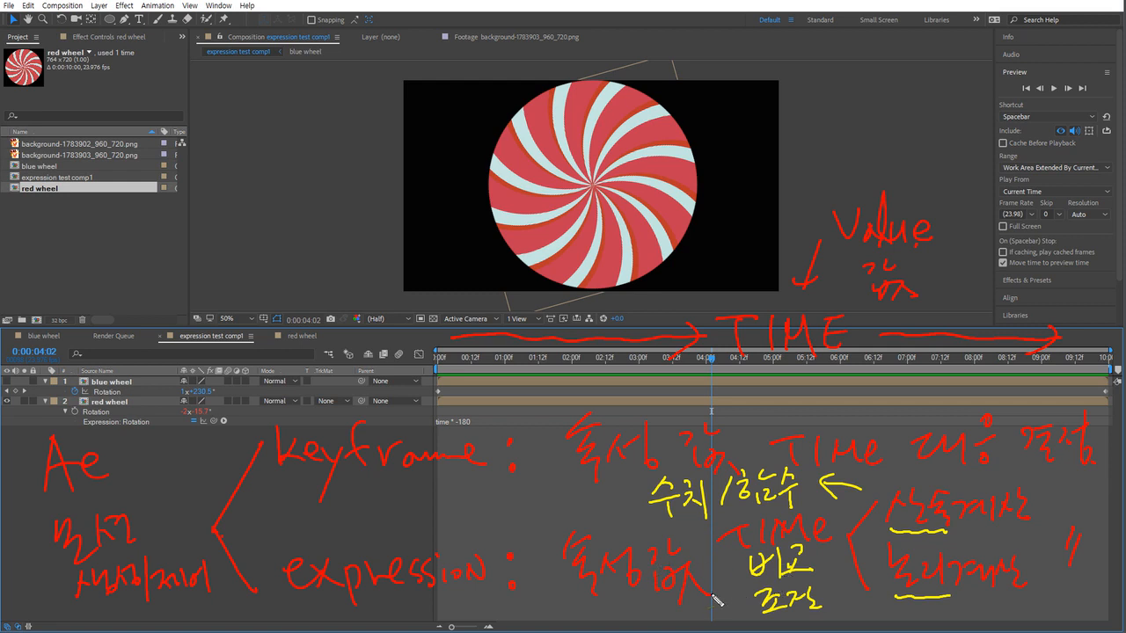
Handwrite the comparison "a > b" and the condition "if (True)" in yellow, underlining "True".
drag(520, 514, 523, 526)
mouse_move(580, 498)
mouse_down()
mouse_move(593, 519)
mouse_move(546, 532)
mouse_up()
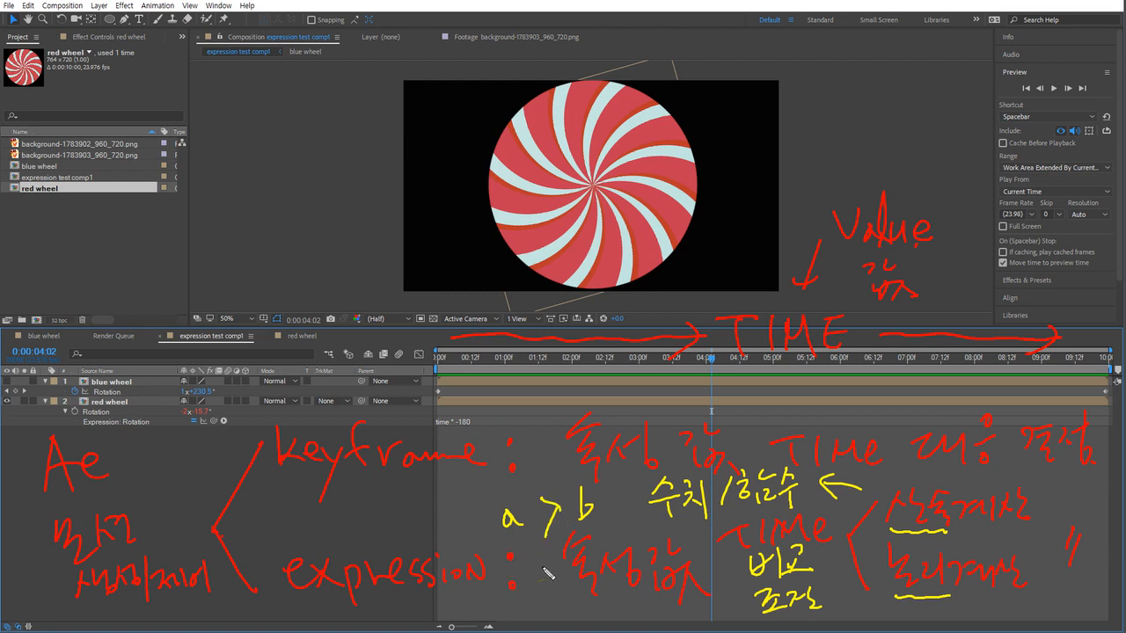
click(533, 565)
mouse_move(535, 572)
mouse_down()
mouse_move(537, 588)
mouse_move(560, 597)
mouse_move(569, 575)
mouse_move(591, 595)
mouse_up()
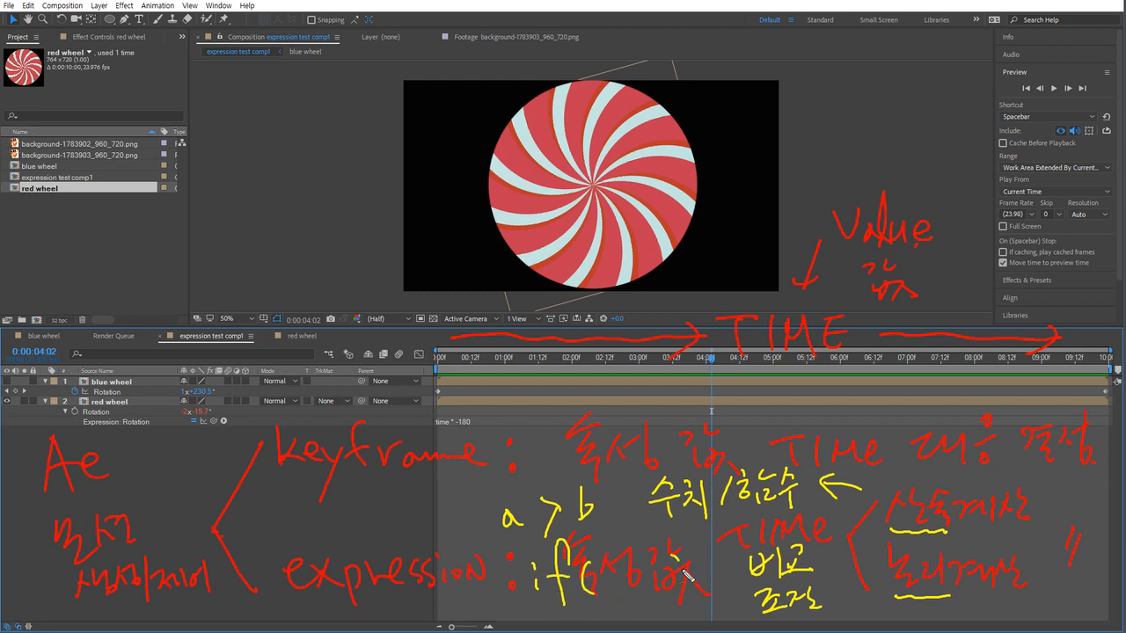
drag(672, 561, 674, 591)
drag(613, 567, 617, 567)
drag(606, 570, 605, 587)
mouse_move(616, 573)
mouse_down()
mouse_move(659, 595)
mouse_move(624, 609)
mouse_move(654, 592)
mouse_up()
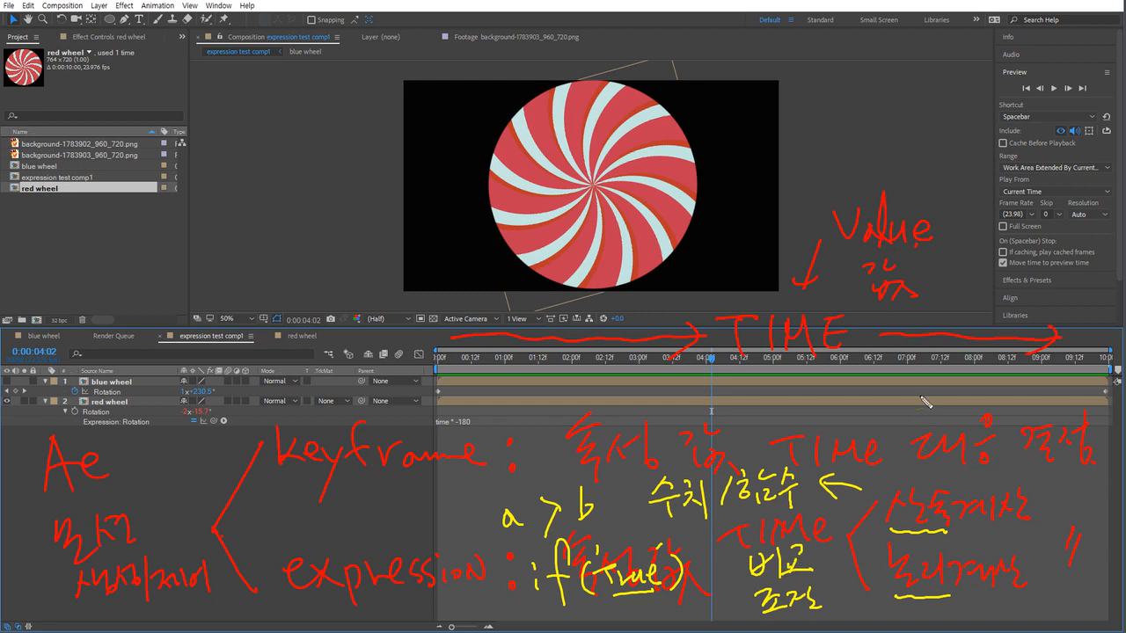
Circle "Value", "산술", "논리" and the ditto mark in yellow, and draw arrows from "Value" to "TIME" and between "keyframe" and "expression".
mouse_move(901, 298)
mouse_down()
mouse_move(925, 184)
mouse_move(884, 295)
mouse_up()
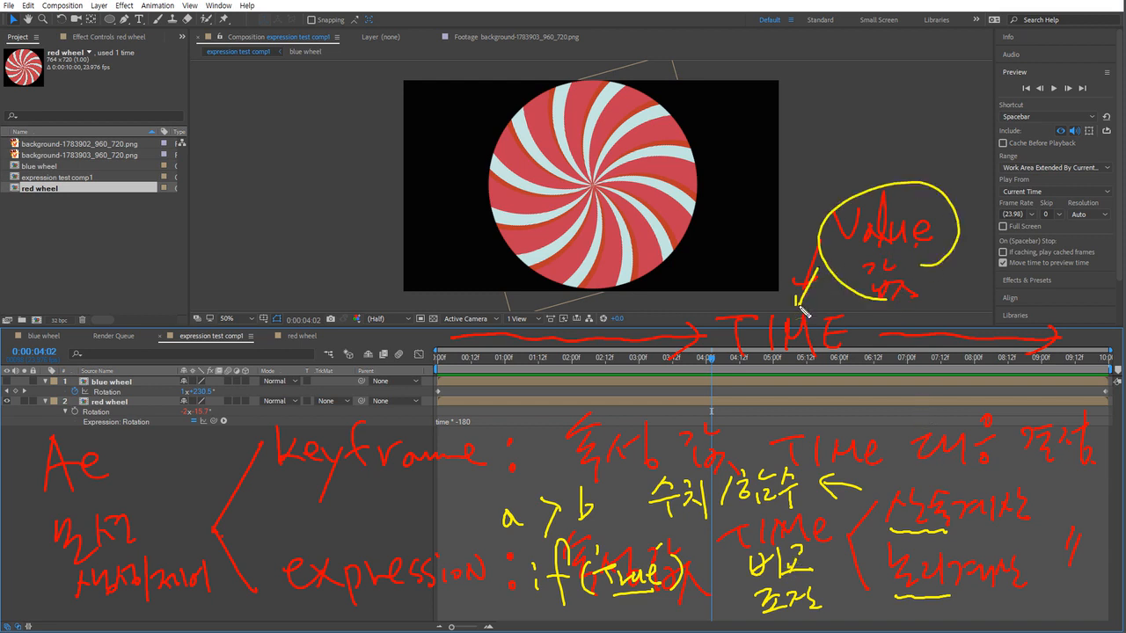
drag(887, 513, 938, 539)
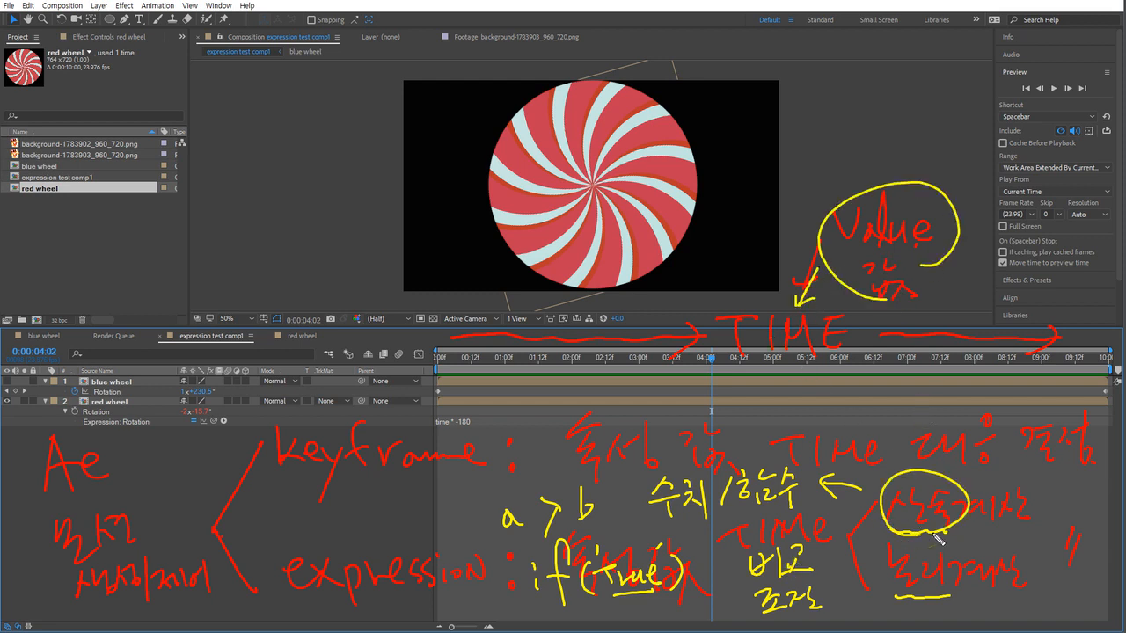
drag(921, 605, 930, 605)
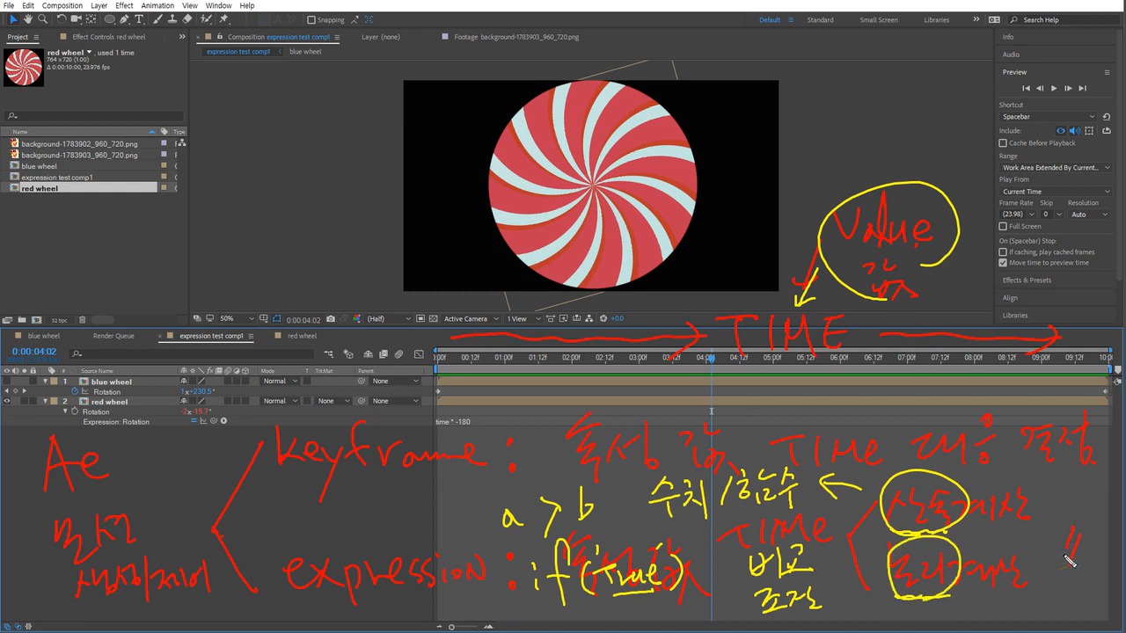
drag(1064, 577, 1062, 578)
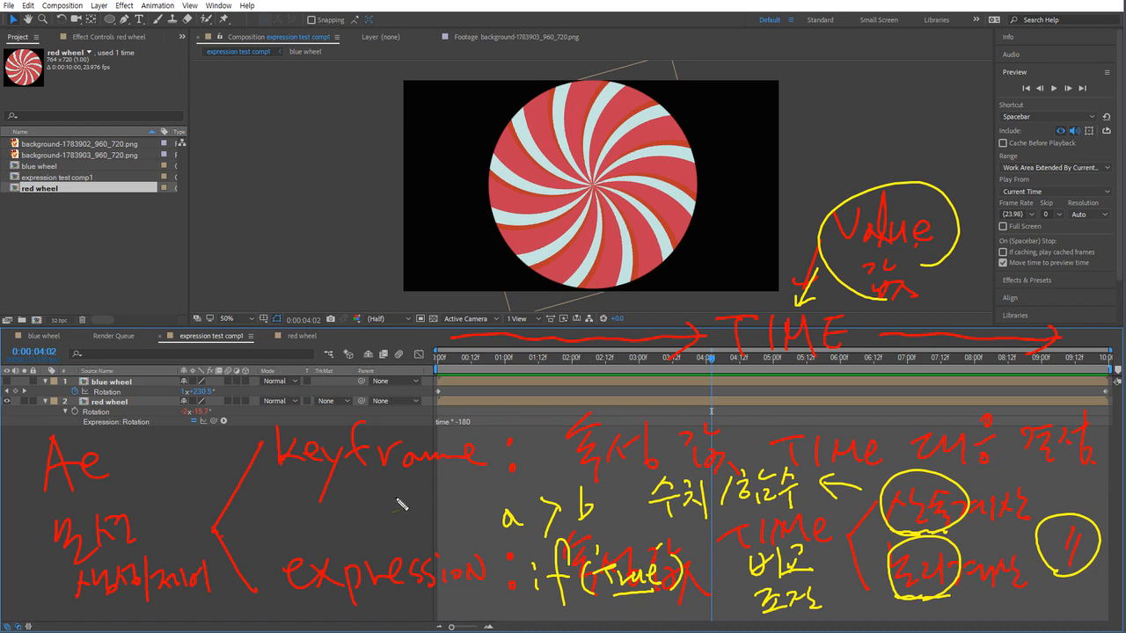
mouse_move(359, 493)
mouse_down()
mouse_move(356, 542)
mouse_move(368, 495)
mouse_up()
Circle "TIME" and "expression" in green and mark four keyframe points along the blue wheel's timeline with vertical lines.
mouse_move(764, 350)
mouse_down()
mouse_move(728, 348)
mouse_move(828, 350)
mouse_move(735, 354)
mouse_up()
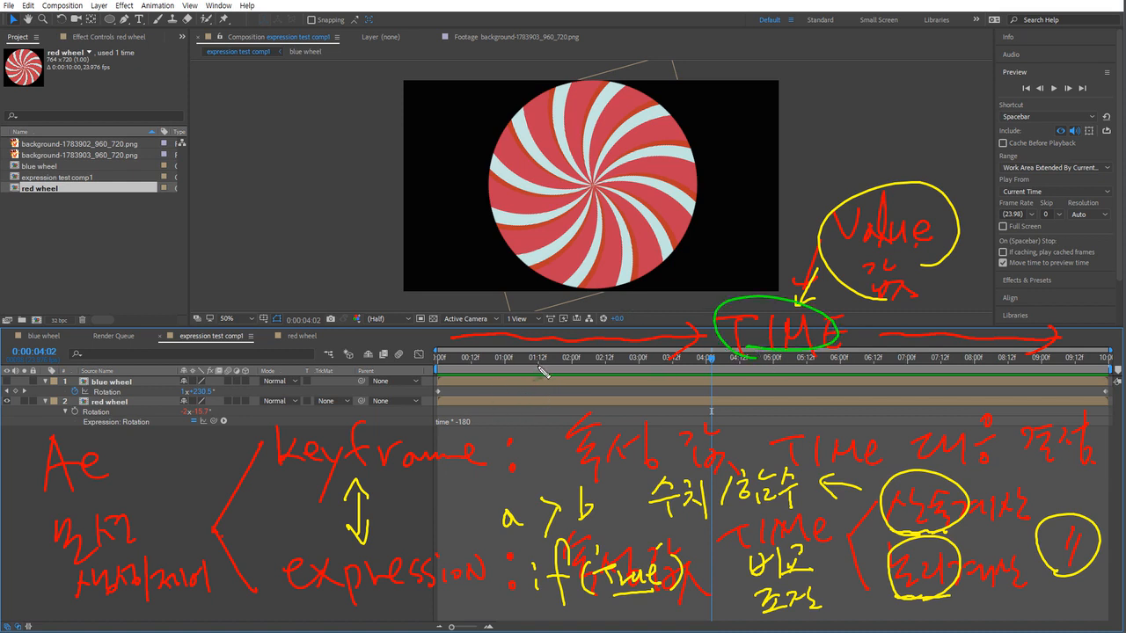
drag(537, 368, 536, 395)
drag(687, 359, 687, 394)
drag(858, 359, 856, 395)
drag(984, 361, 980, 395)
mouse_move(309, 605)
mouse_down()
mouse_move(319, 566)
mouse_move(439, 540)
mouse_move(474, 593)
mouse_move(317, 595)
mouse_up()
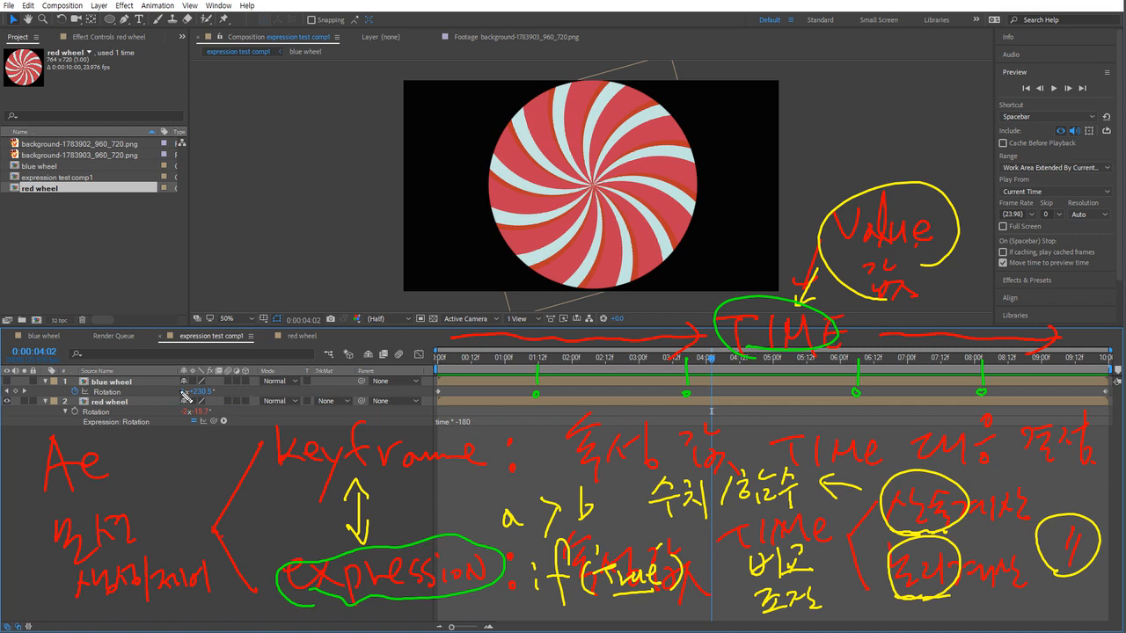
In green, circle the Rotation properties and underline one, handwrite "자동화" with a second word below, and circle both words of the lowest "Ae" note.
drag(126, 444, 121, 436)
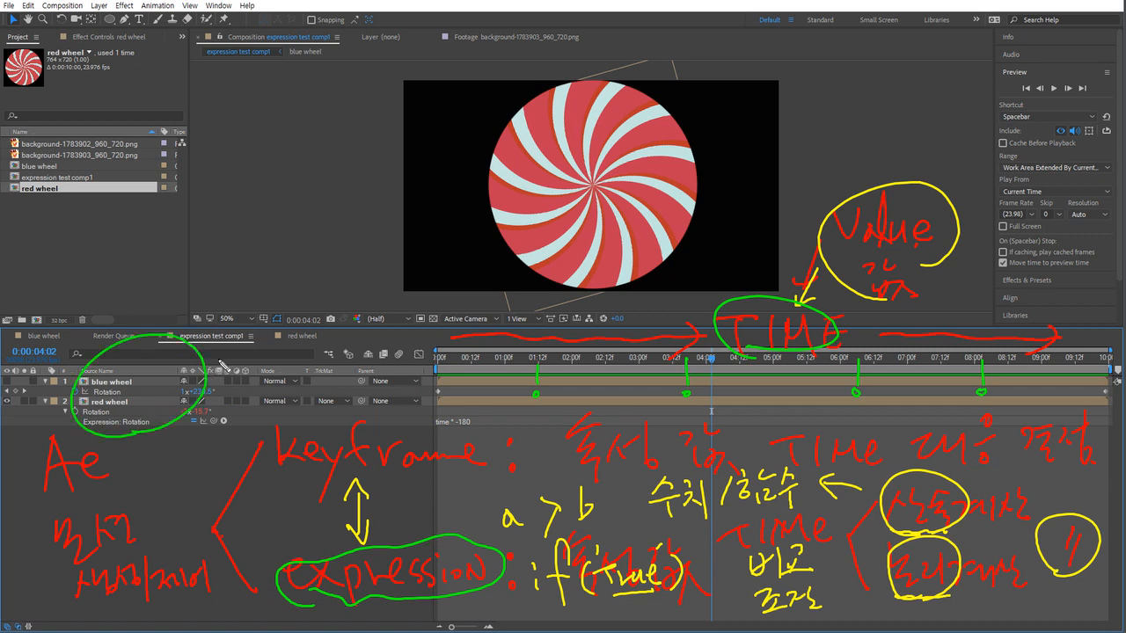
drag(97, 395, 121, 395)
mouse_move(247, 250)
mouse_down()
mouse_move(271, 287)
mouse_move(285, 251)
mouse_move(318, 271)
mouse_move(355, 241)
mouse_move(370, 215)
mouse_up()
mouse_move(310, 320)
mouse_down()
mouse_move(313, 343)
mouse_move(296, 345)
mouse_move(334, 363)
mouse_move(349, 350)
mouse_up()
drag(380, 278, 388, 310)
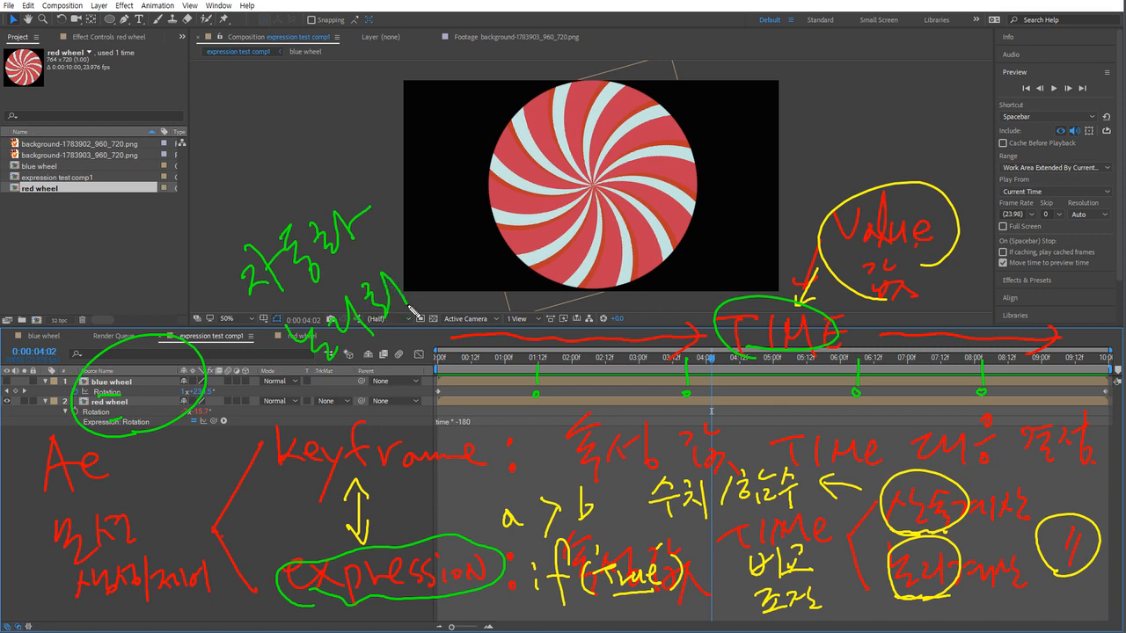
drag(405, 264, 404, 313)
drag(406, 287, 427, 283)
mouse_move(118, 606)
mouse_down()
mouse_move(140, 606)
mouse_move(180, 556)
mouse_move(204, 604)
mouse_up()
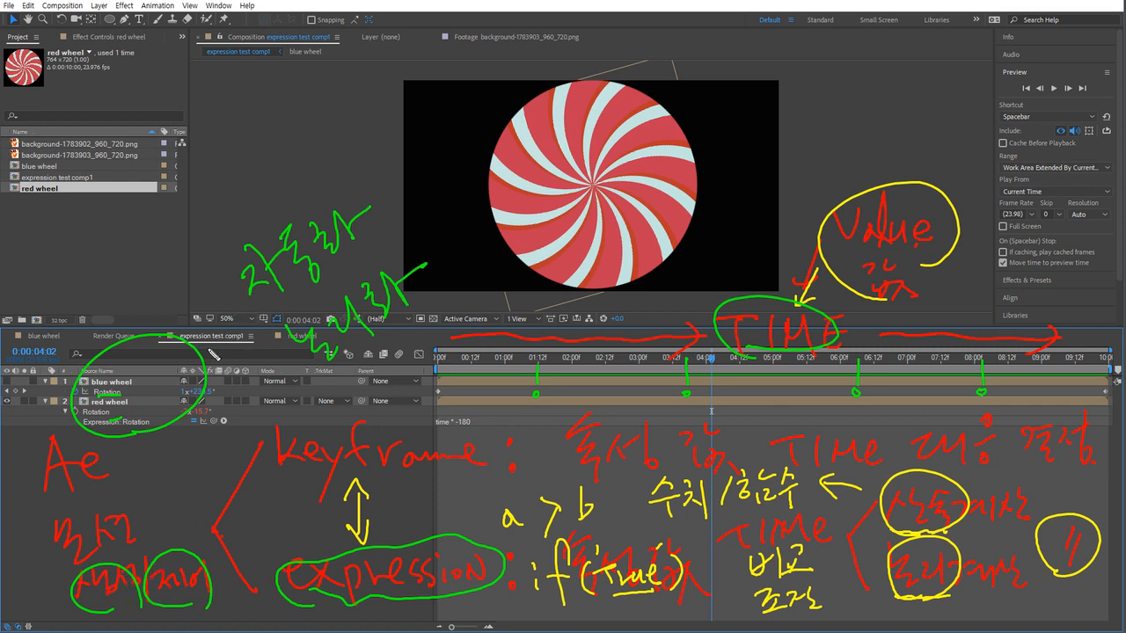
mouse_move(203, 362)
mouse_down()
mouse_move(229, 312)
mouse_move(212, 378)
mouse_move(280, 355)
mouse_up()
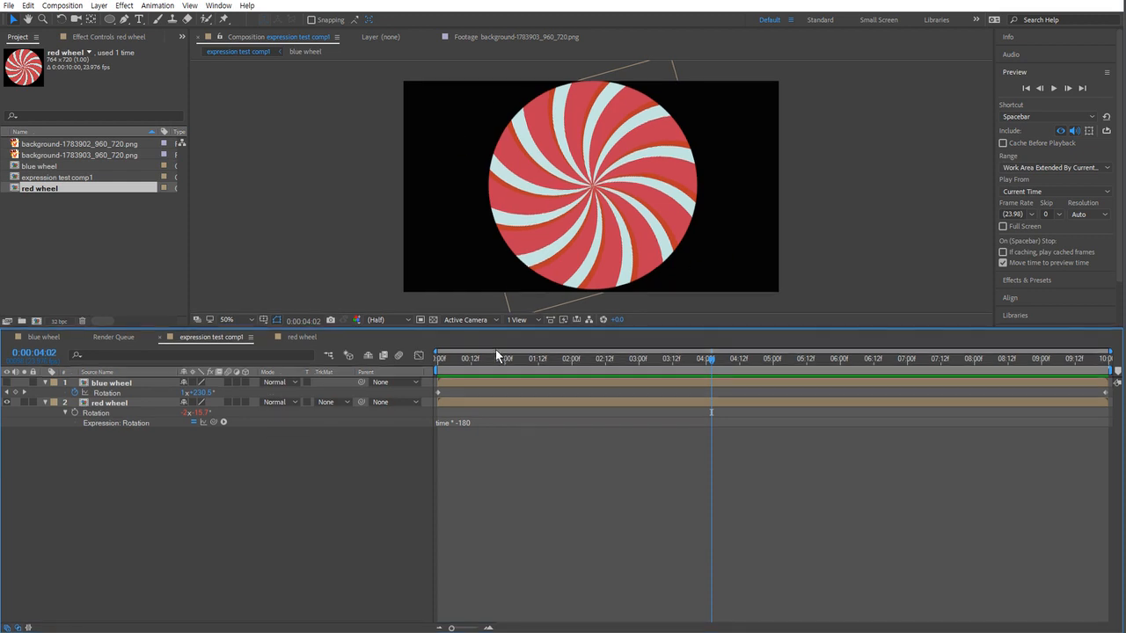
Make the blue wheel layer visible and place the blue wheel on the composition's left half and the red wheel on its right half.
drag(495, 329, 496, 401)
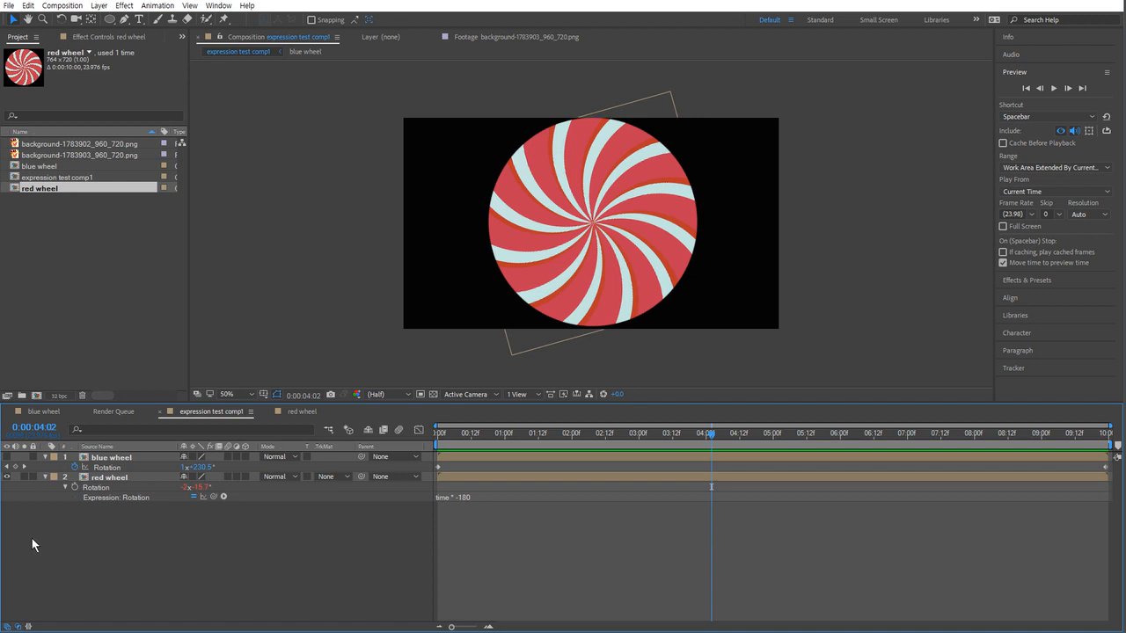
click(7, 458)
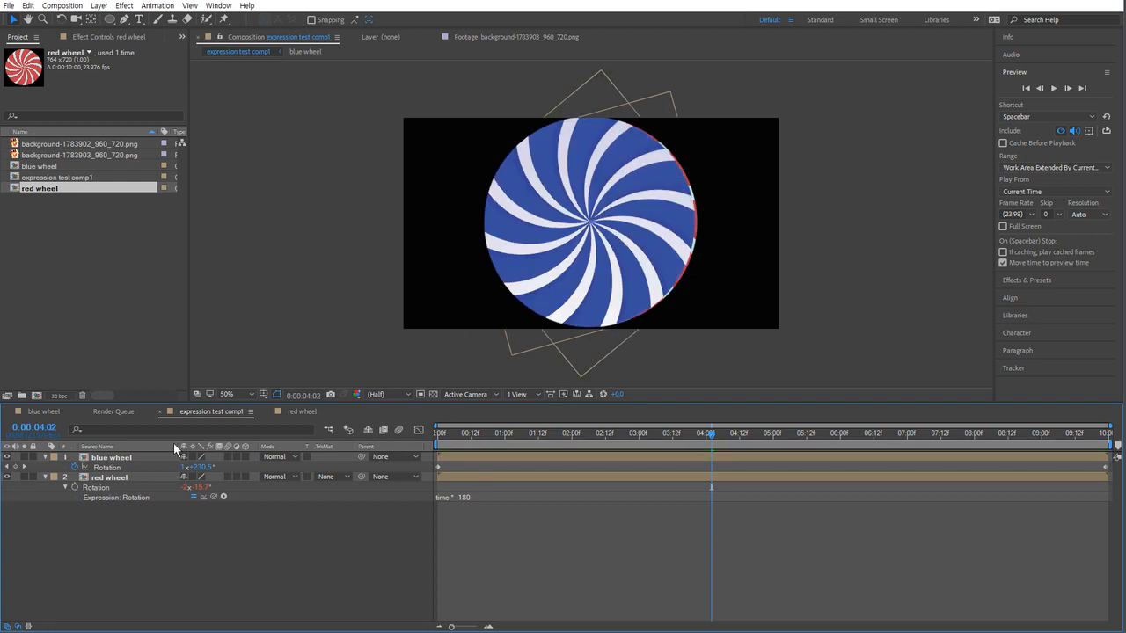
click(116, 458)
drag(620, 286, 535, 256)
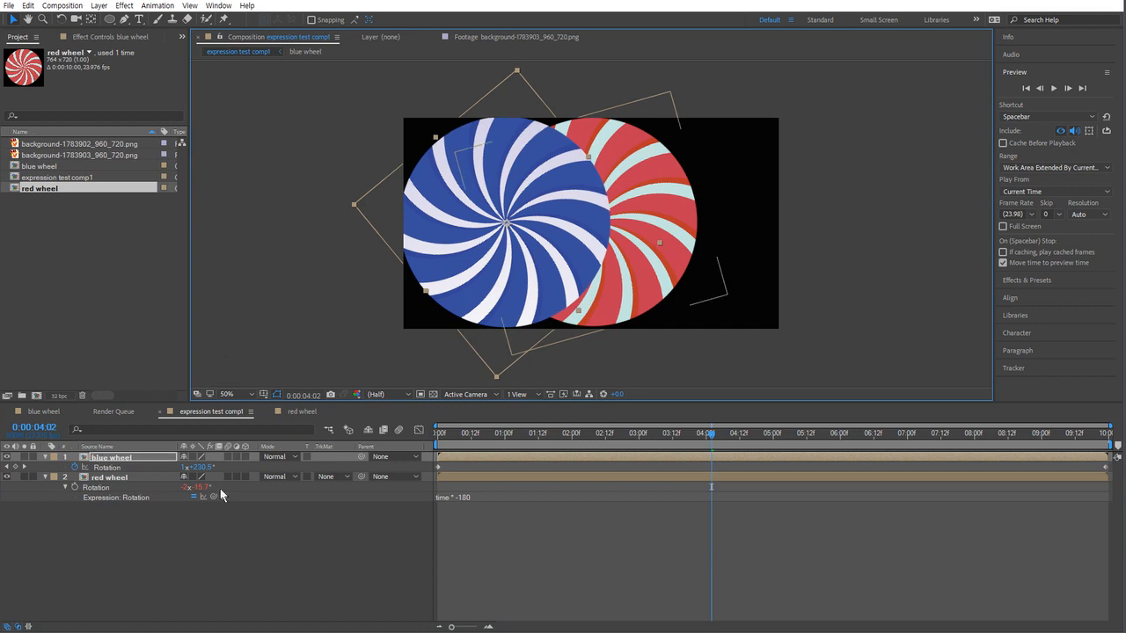
click(122, 479)
drag(672, 254, 755, 253)
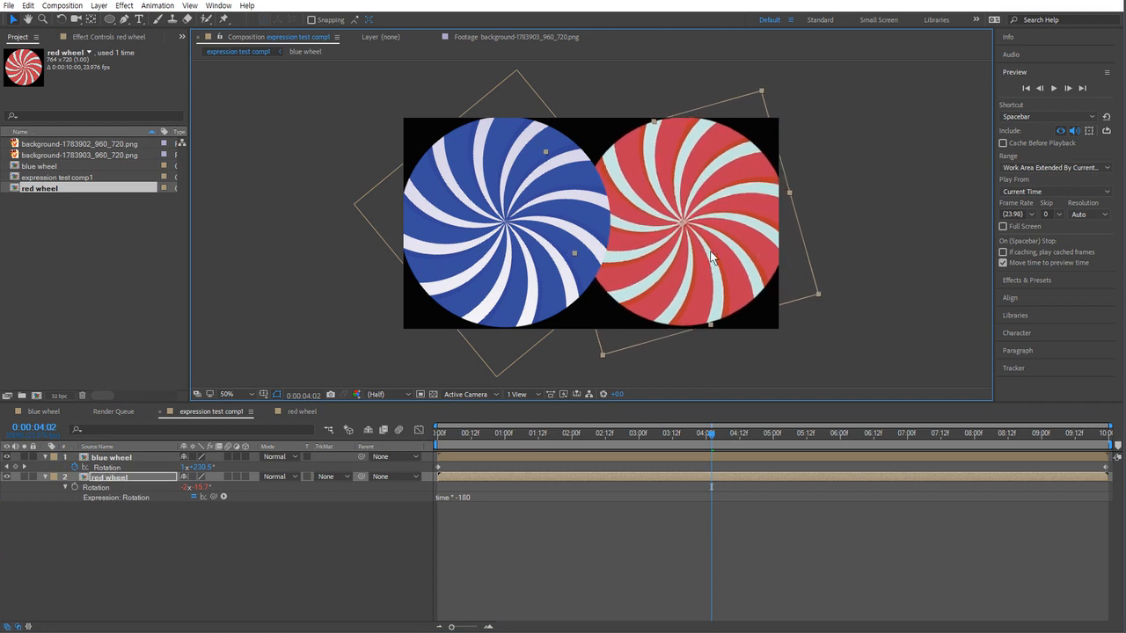
Return to the start of the timeline and inspect the blue wheel's keyframed Rotation curve in the Graph Editor.
drag(489, 437, 277, 434)
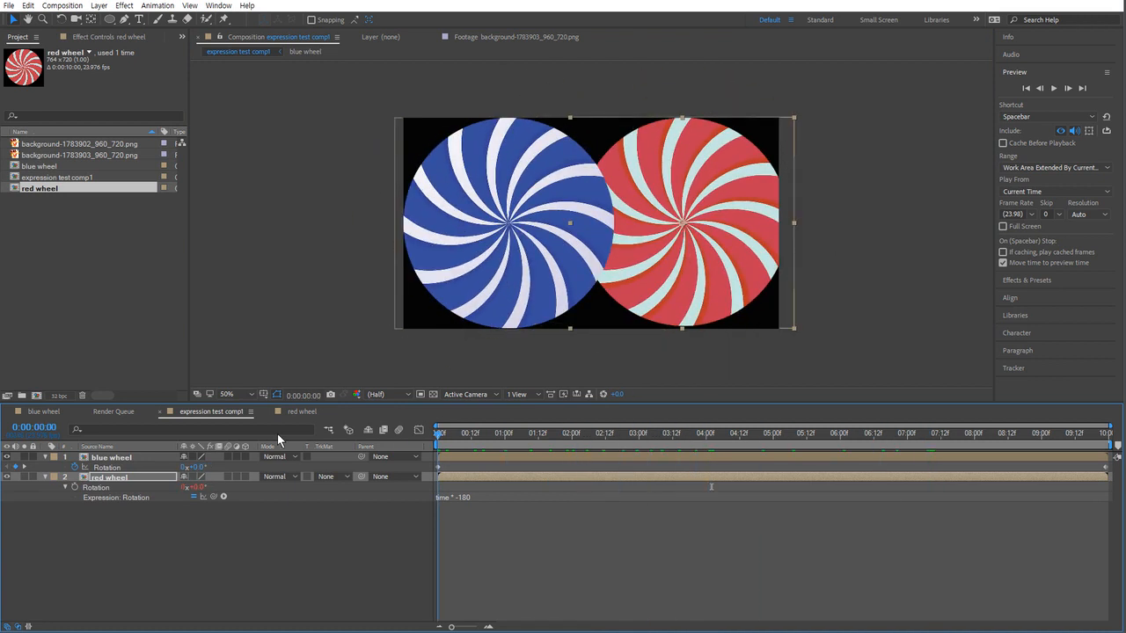
click(107, 467)
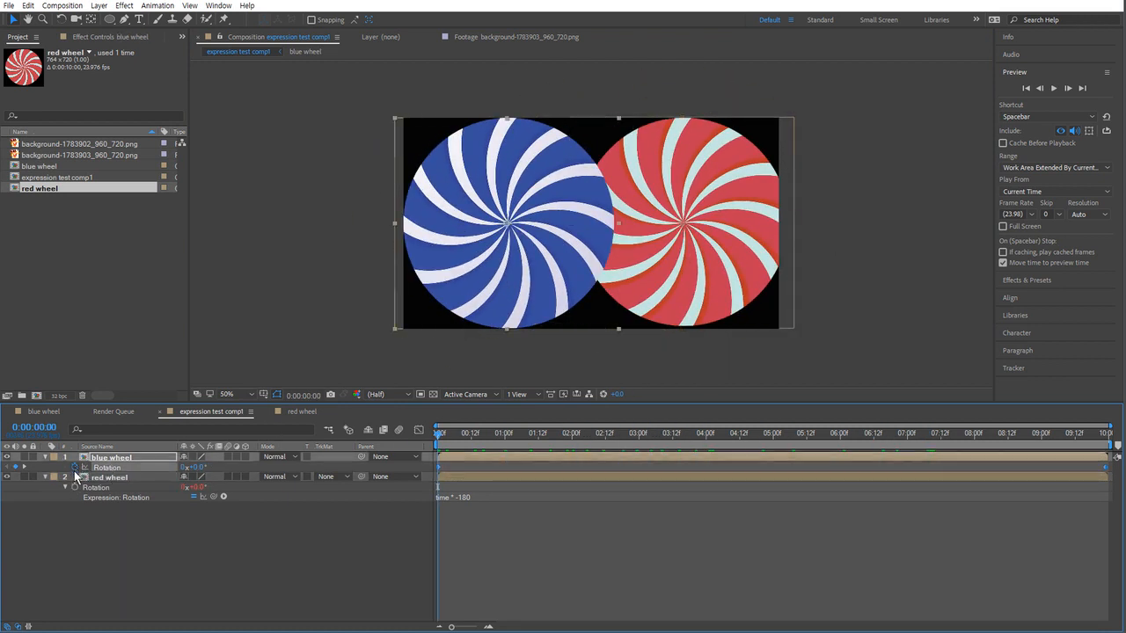
click(195, 541)
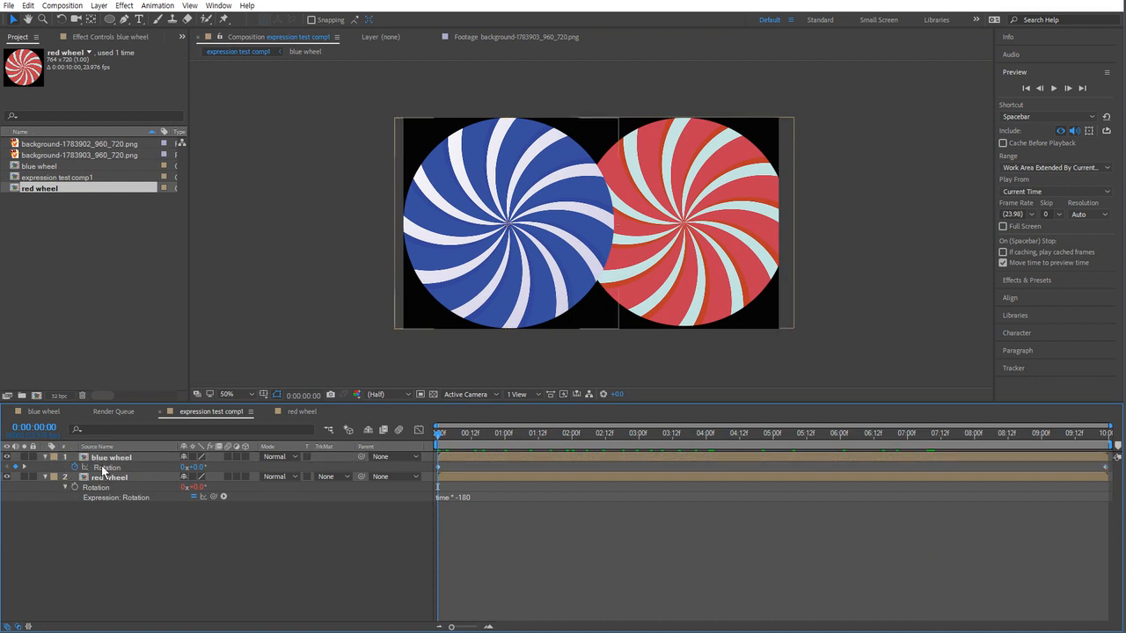
click(111, 467)
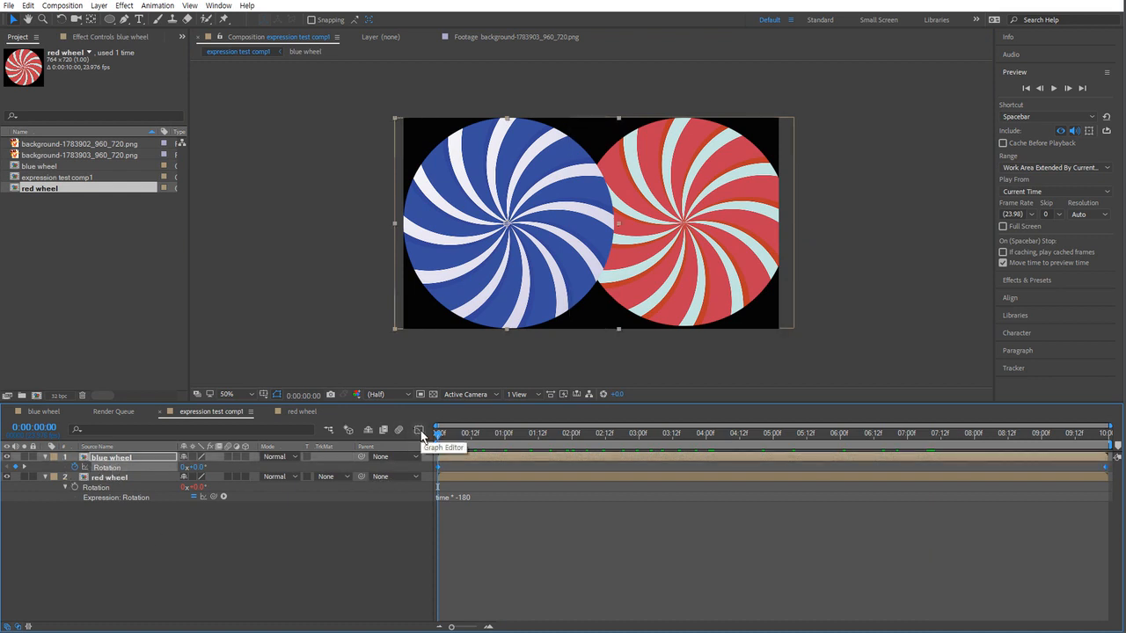
click(419, 431)
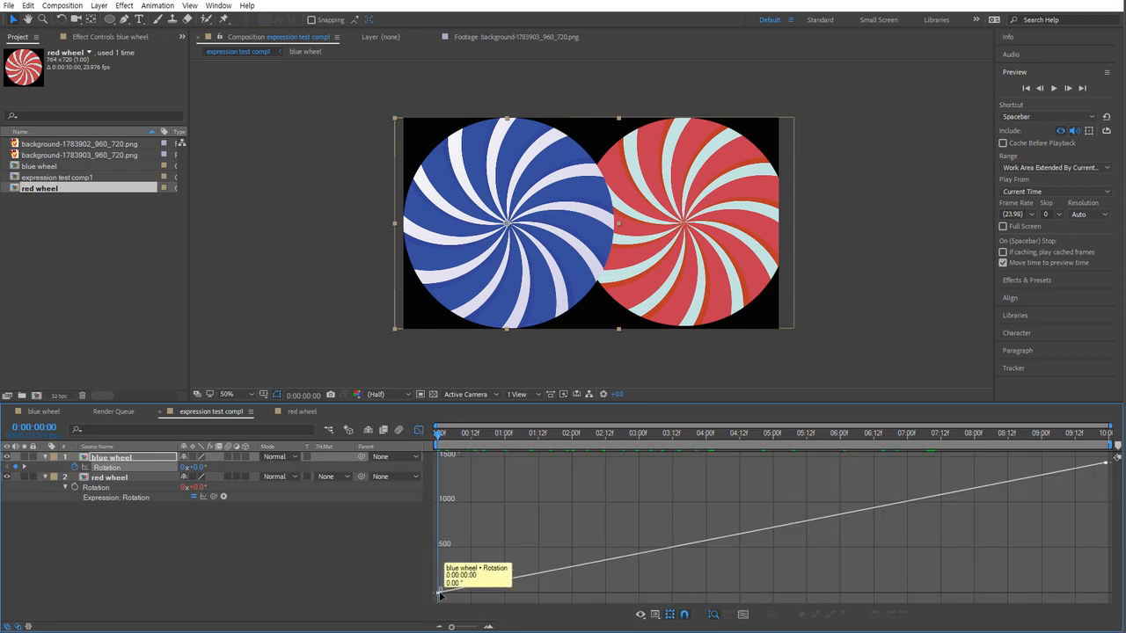
mouse_move(441, 595)
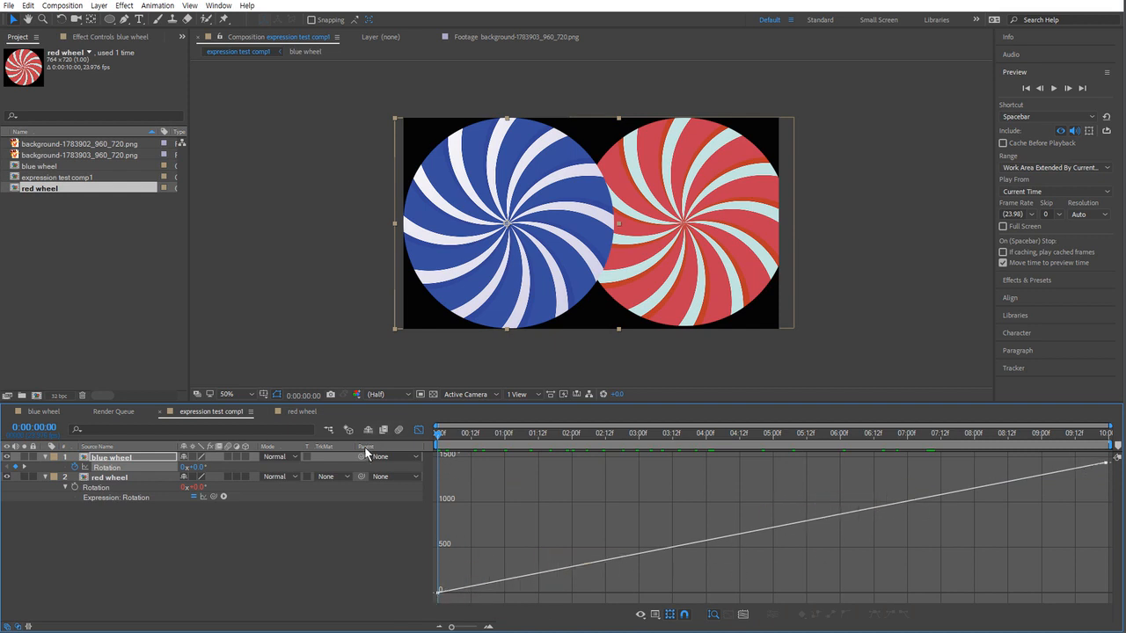
click(418, 430)
click(145, 528)
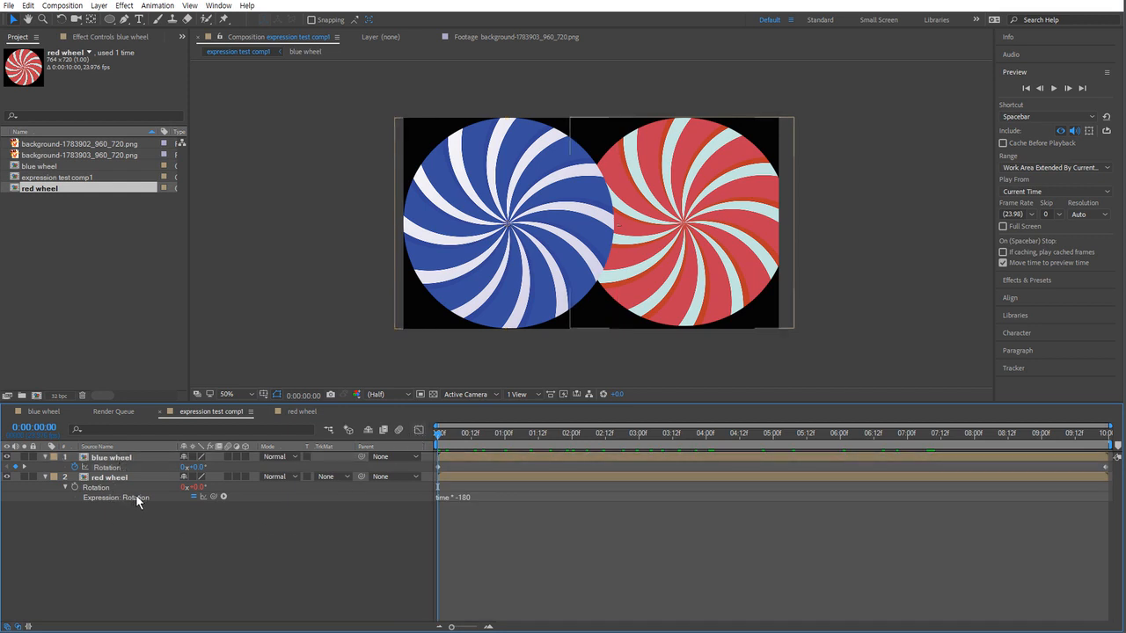
Display the red wheel's Rotation in the Graph Editor and turn on its post-expression graph.
click(108, 489)
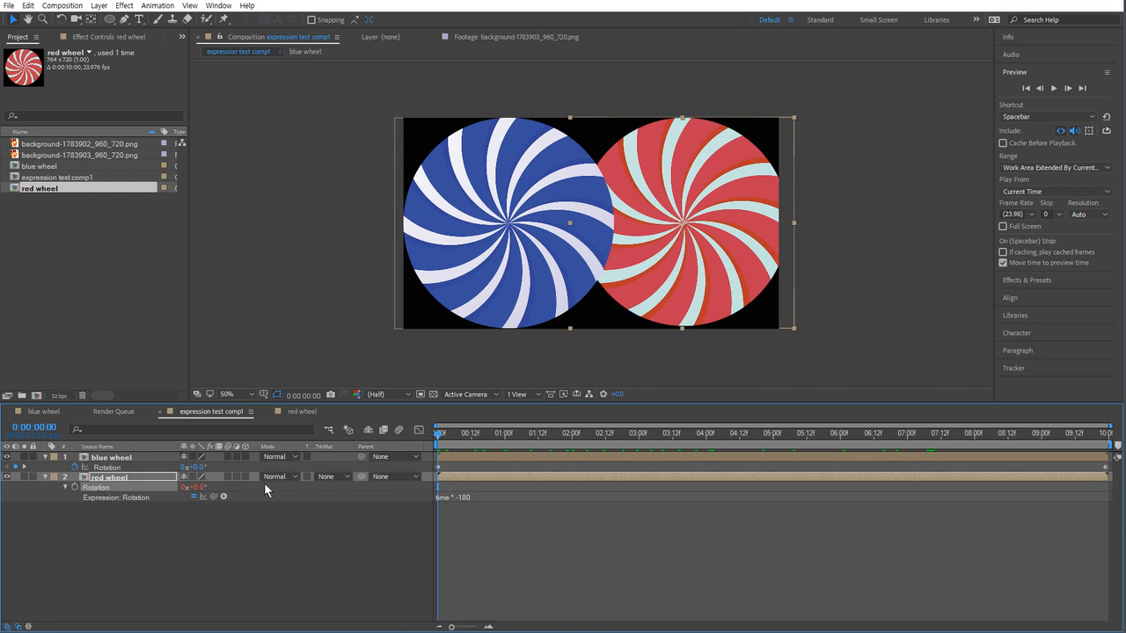
click(419, 430)
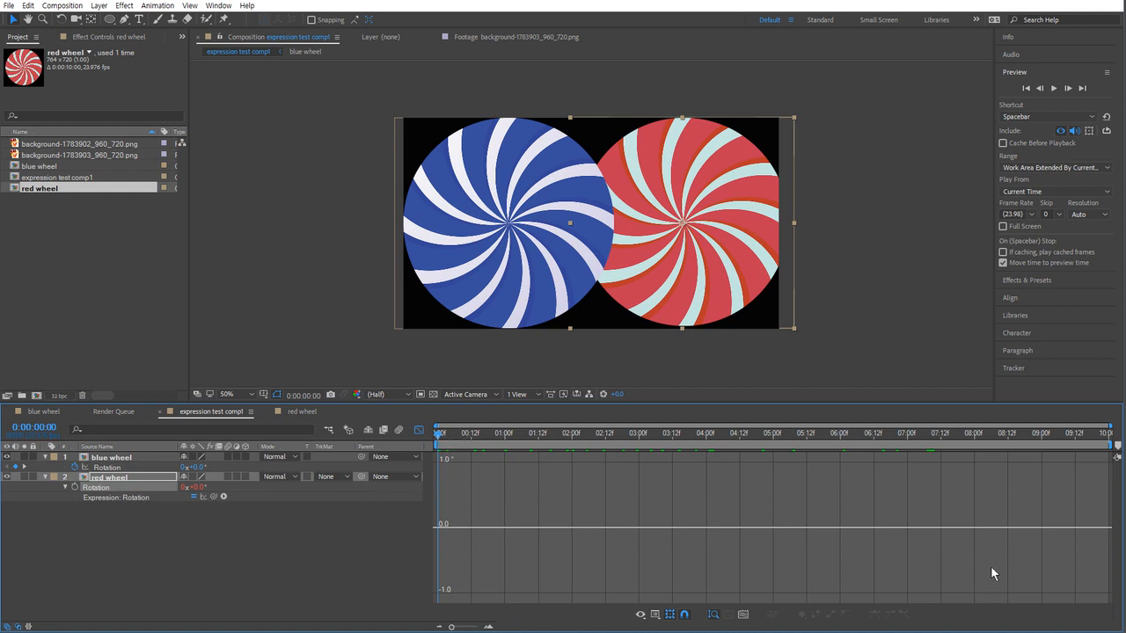
click(203, 500)
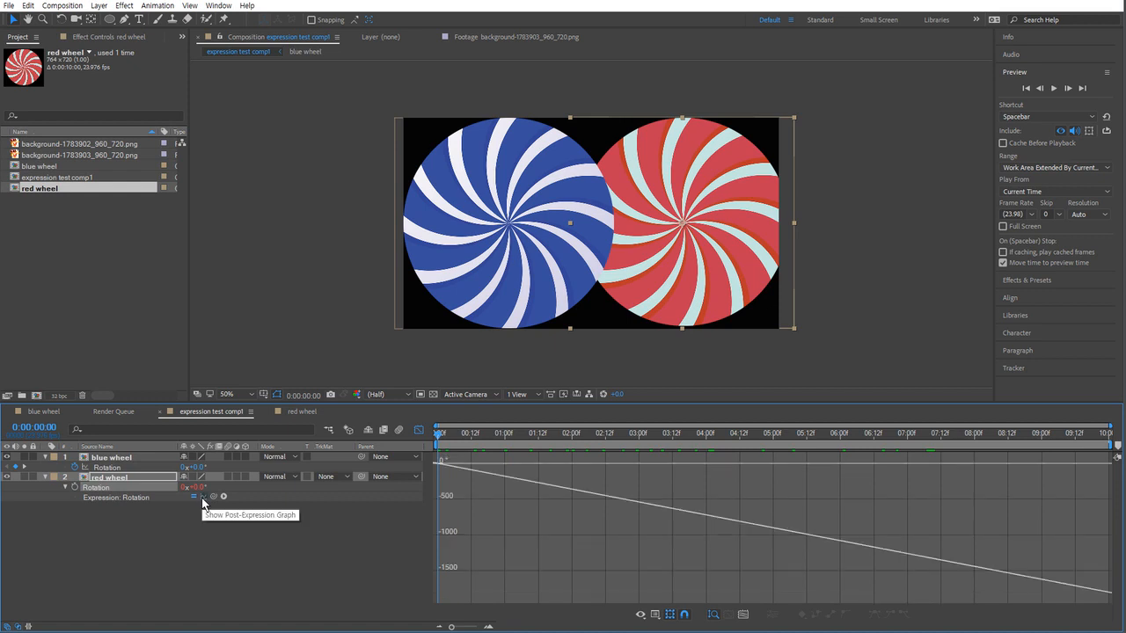
click(418, 430)
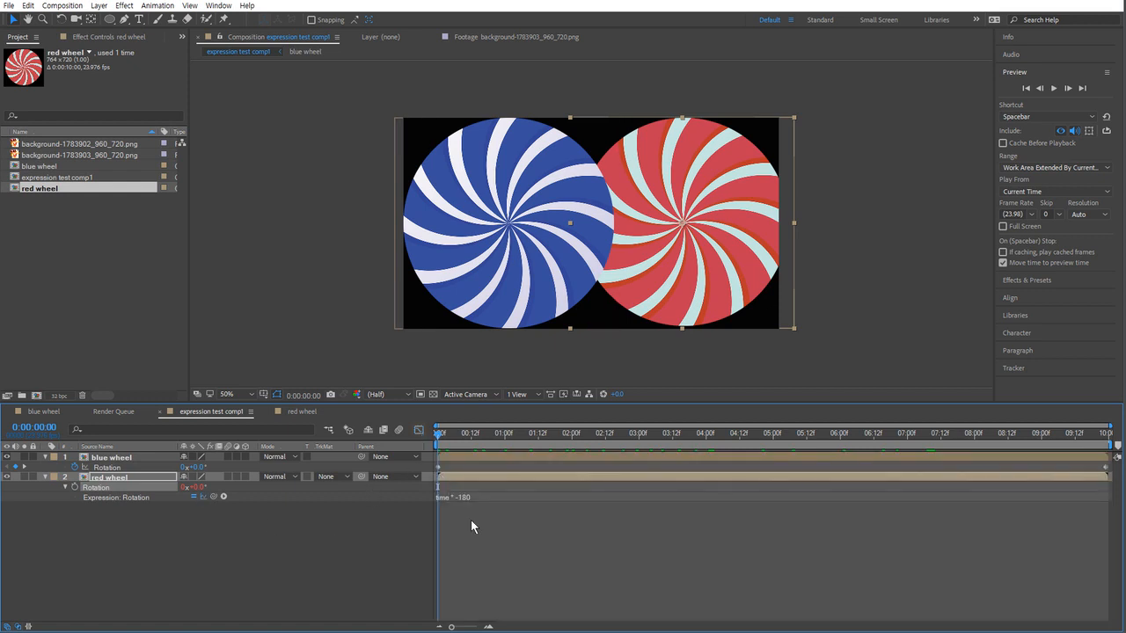
Compare the red wheel's "time * -180" expression with its Rotation curve in the Graph Editor.
click(464, 498)
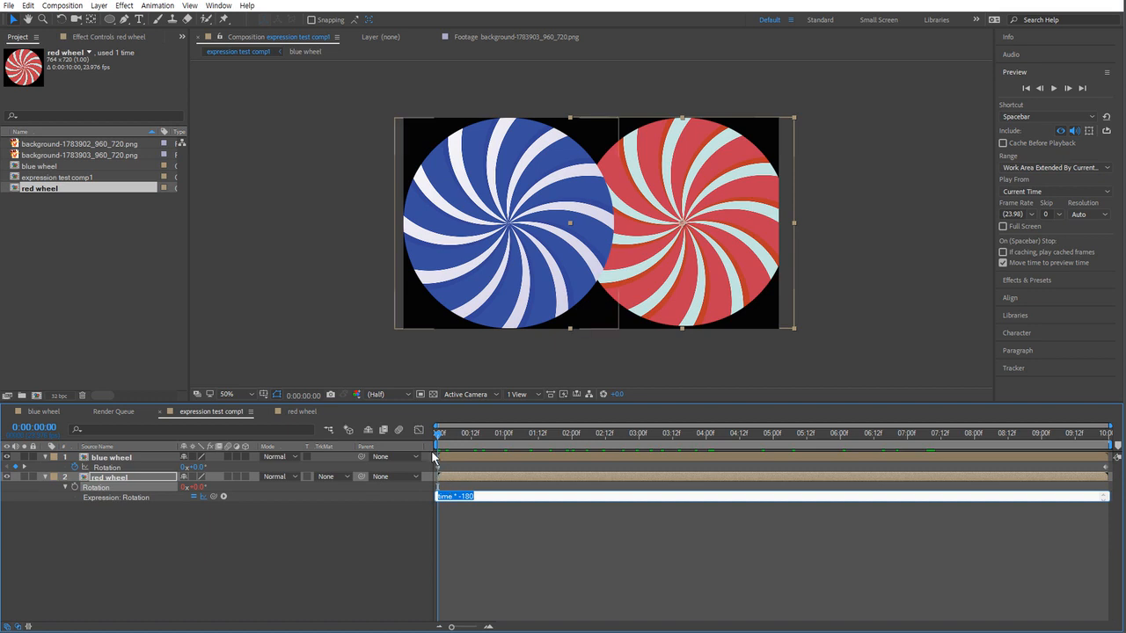
click(418, 429)
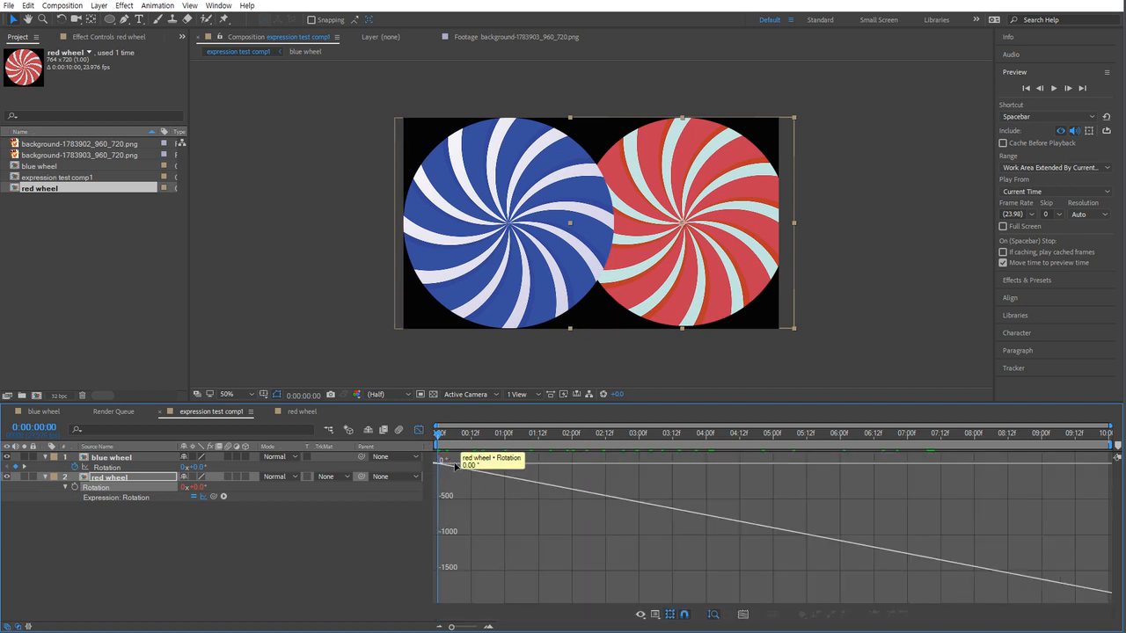
click(418, 429)
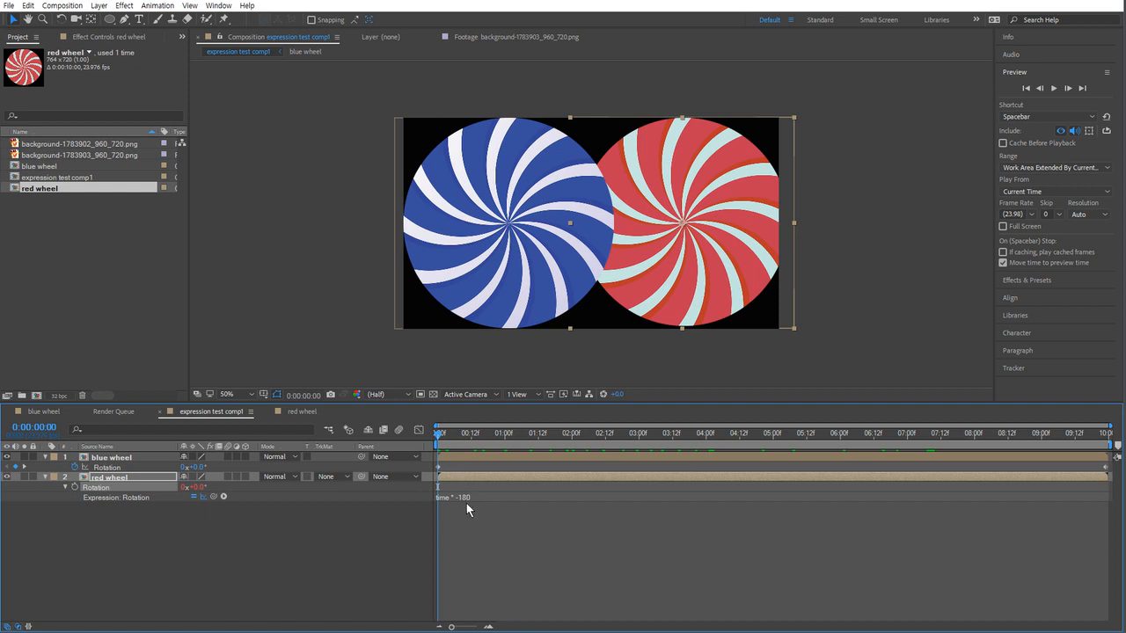
click(419, 431)
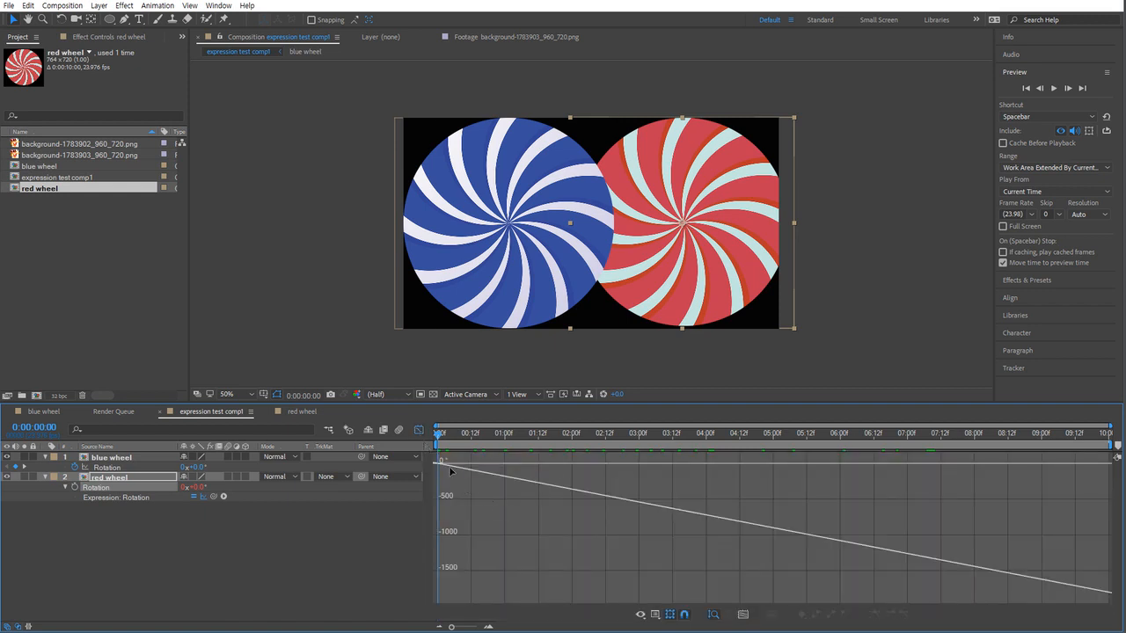
mouse_move(439, 464)
mouse_move(906, 552)
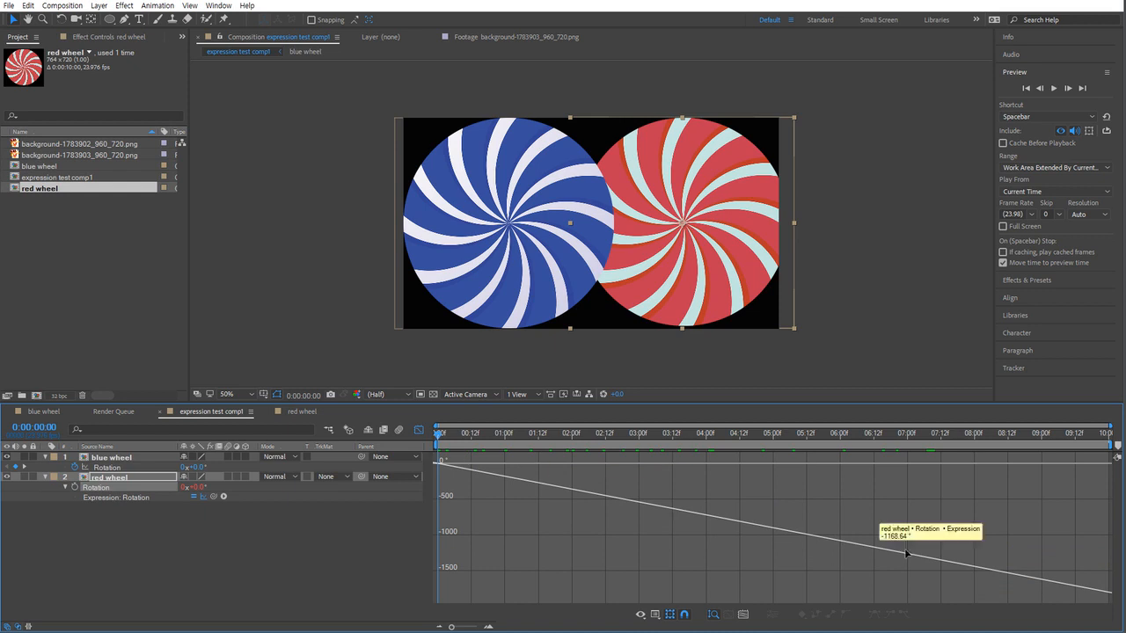
Change the red wheel's Rotation expression to "time * 180" and inspect its curve in the Graph Editor.
click(419, 432)
click(480, 498)
click(462, 496)
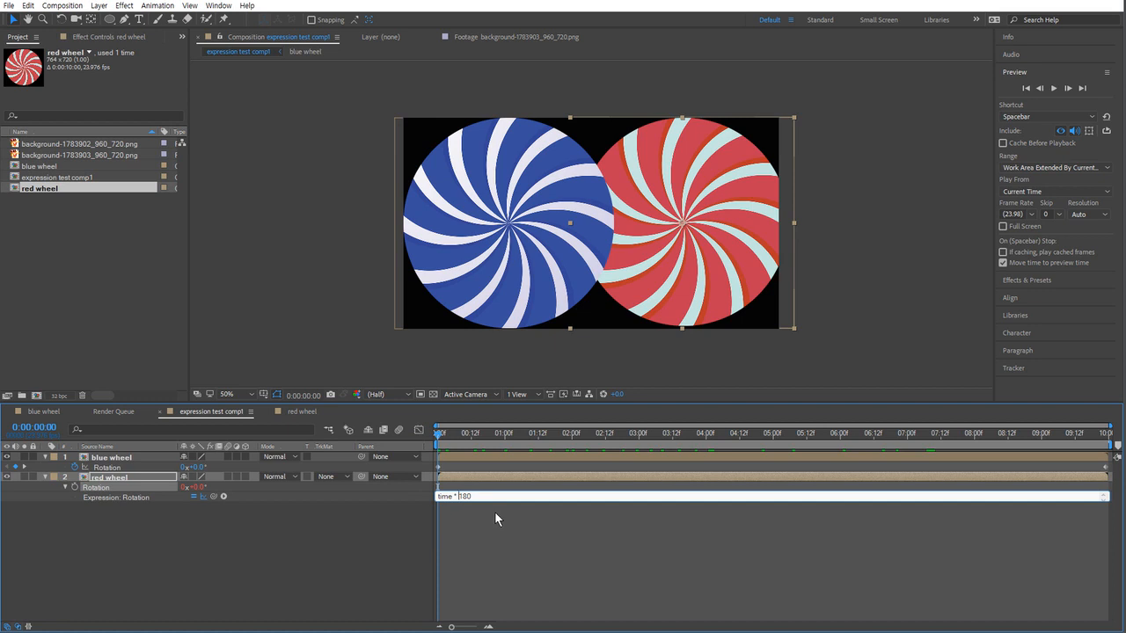
click(486, 514)
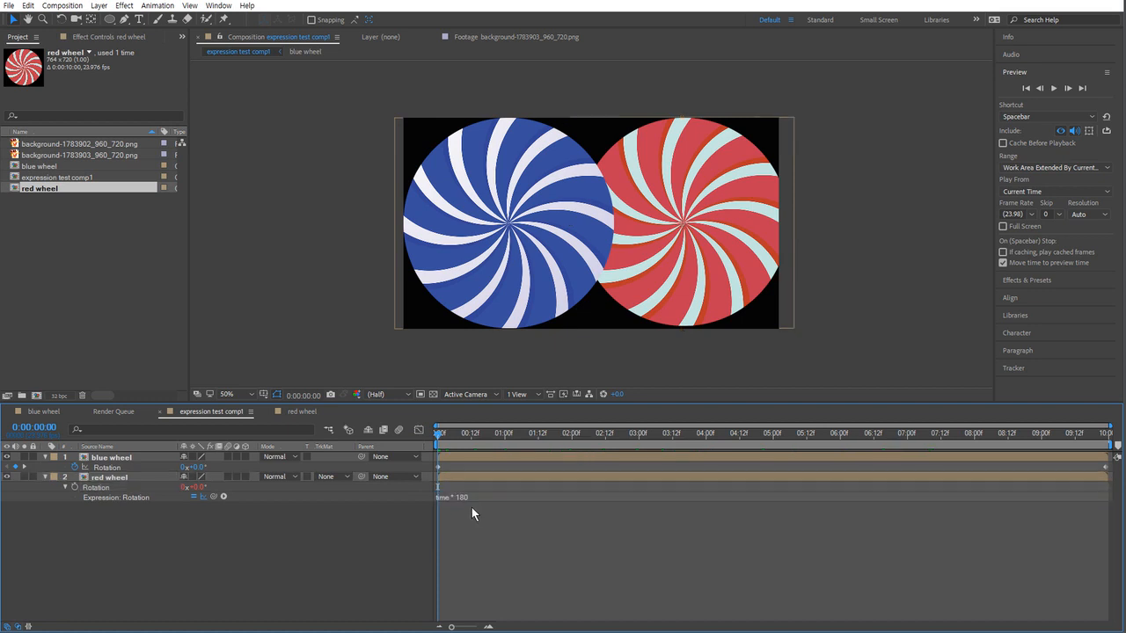
click(419, 430)
mouse_move(456, 591)
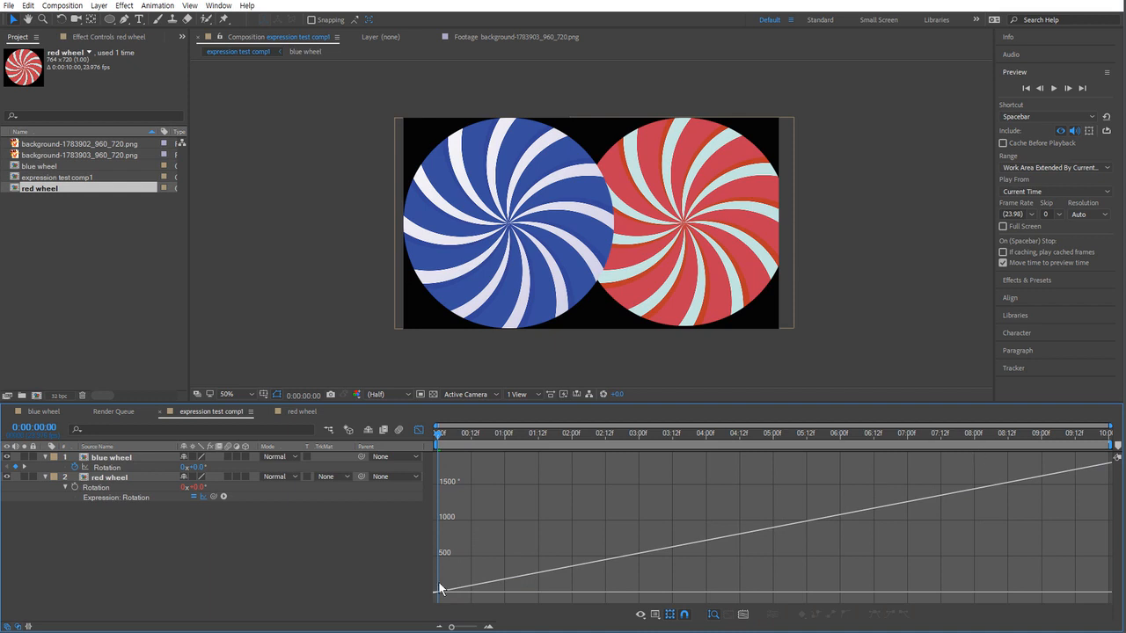
click(420, 431)
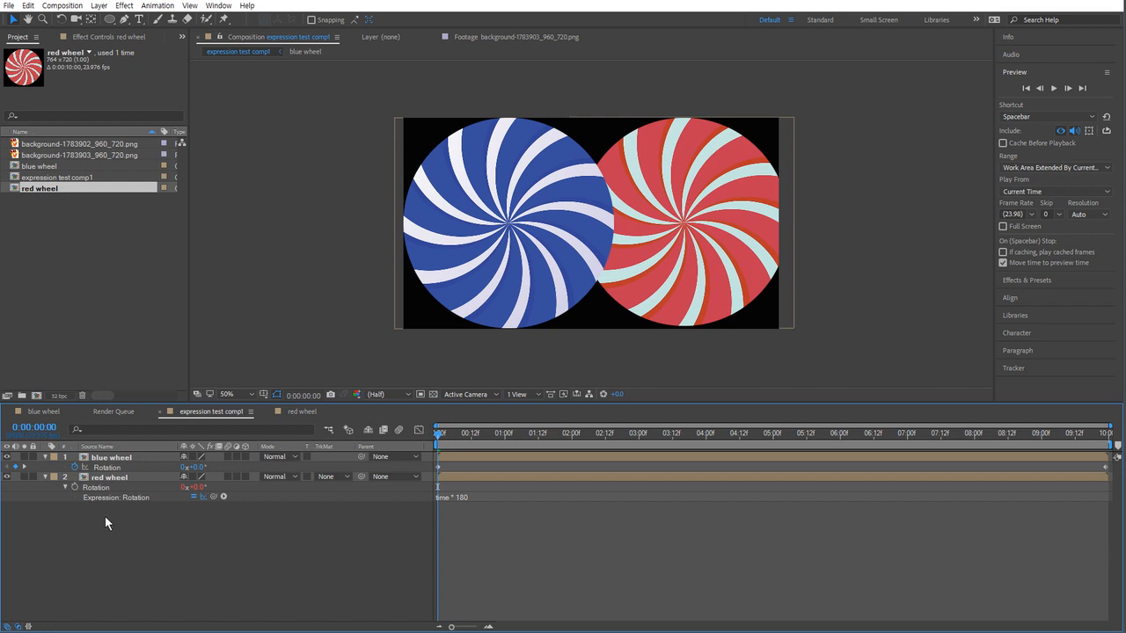
Try copying the red wheel's Rotation onto the blue wheel's Rotation, and undo back to the red wheel's negative time expression.
click(95, 488)
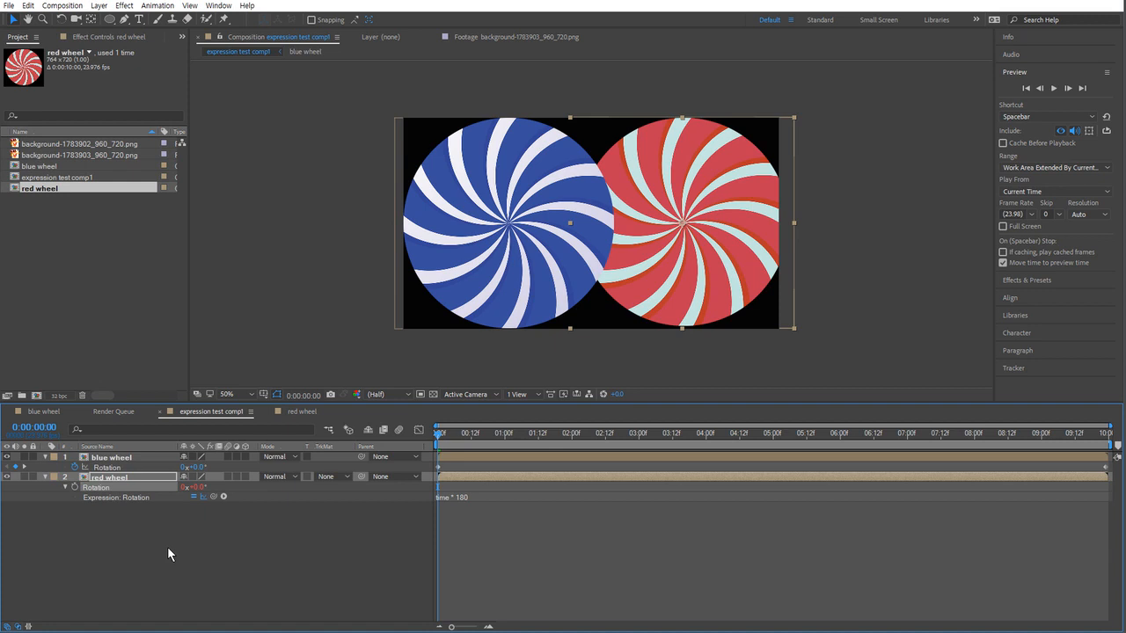
click(143, 551)
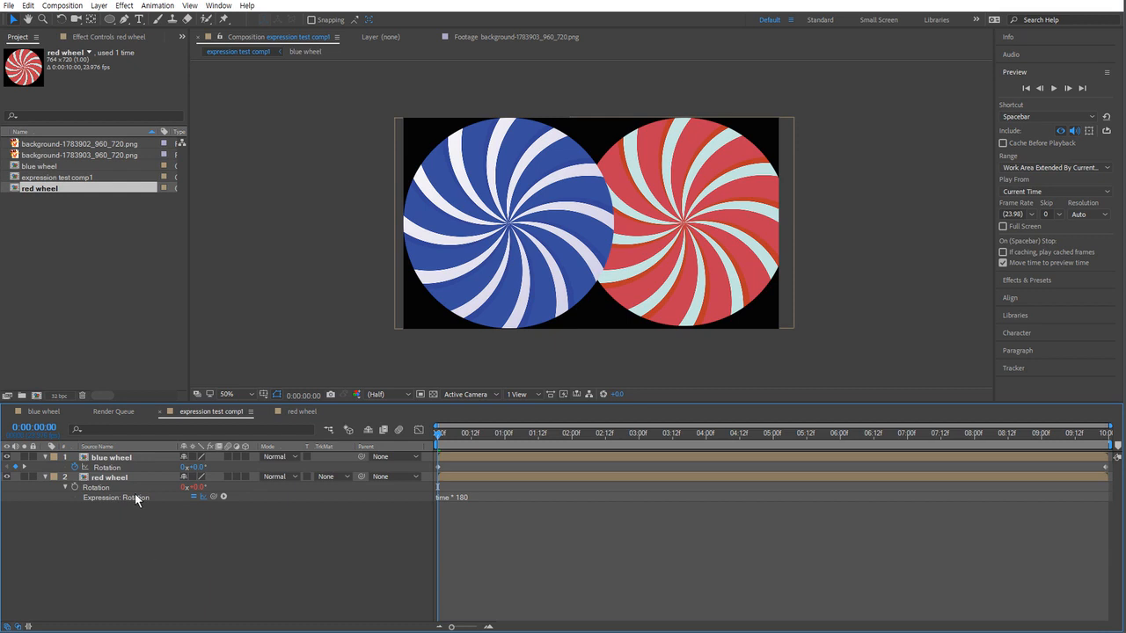
click(110, 467)
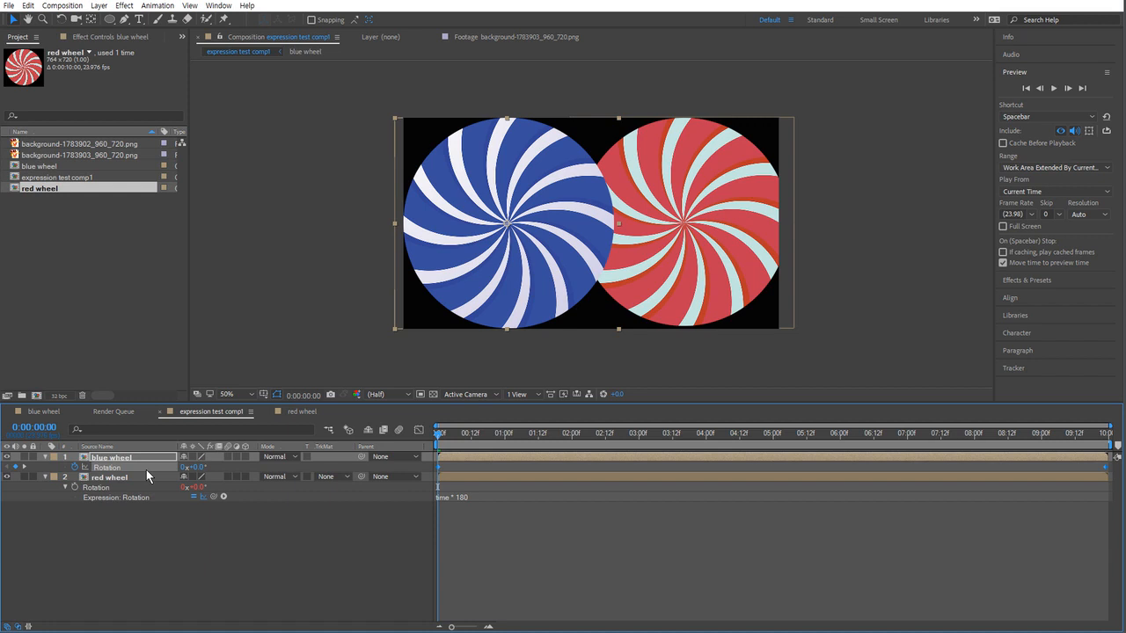
click(64, 467)
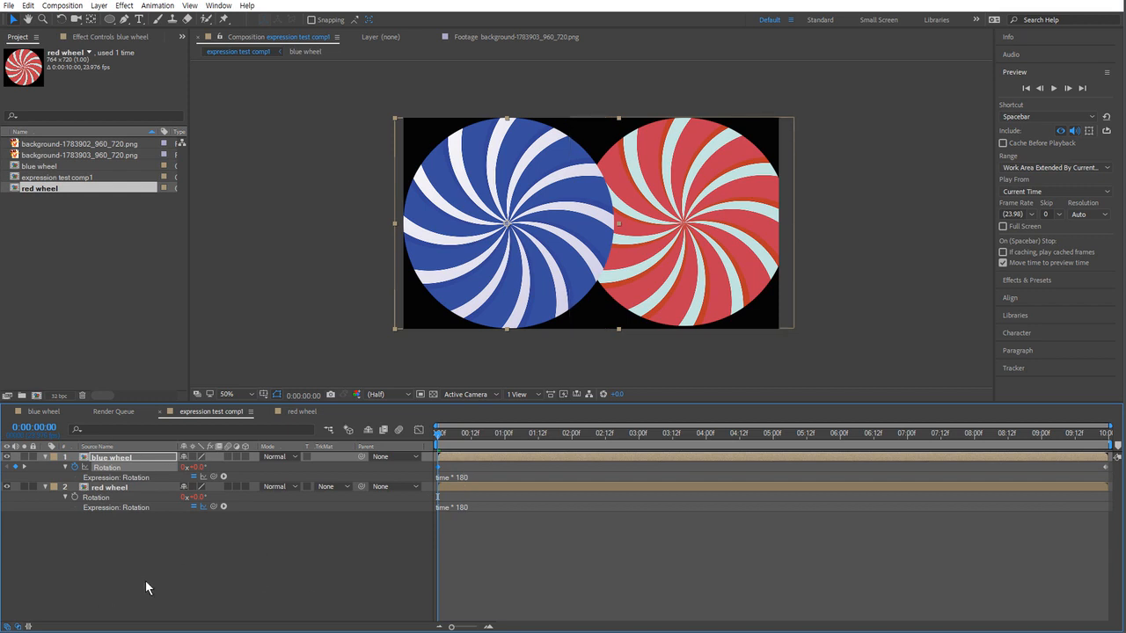
click(127, 456)
key(ctrl+z)
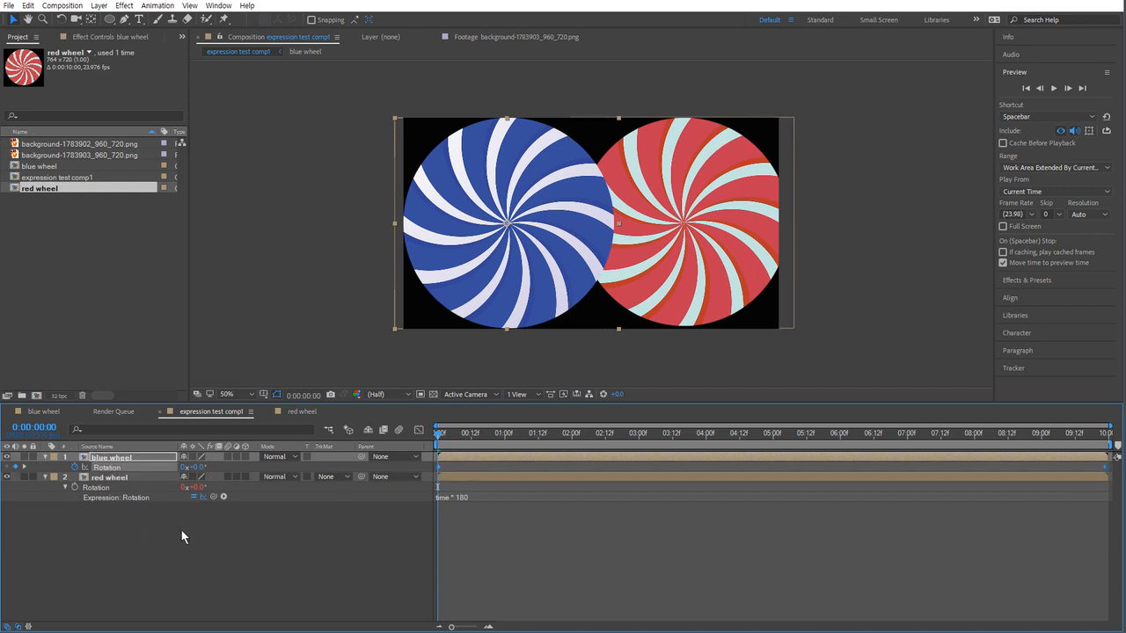
key(ctrl+z)
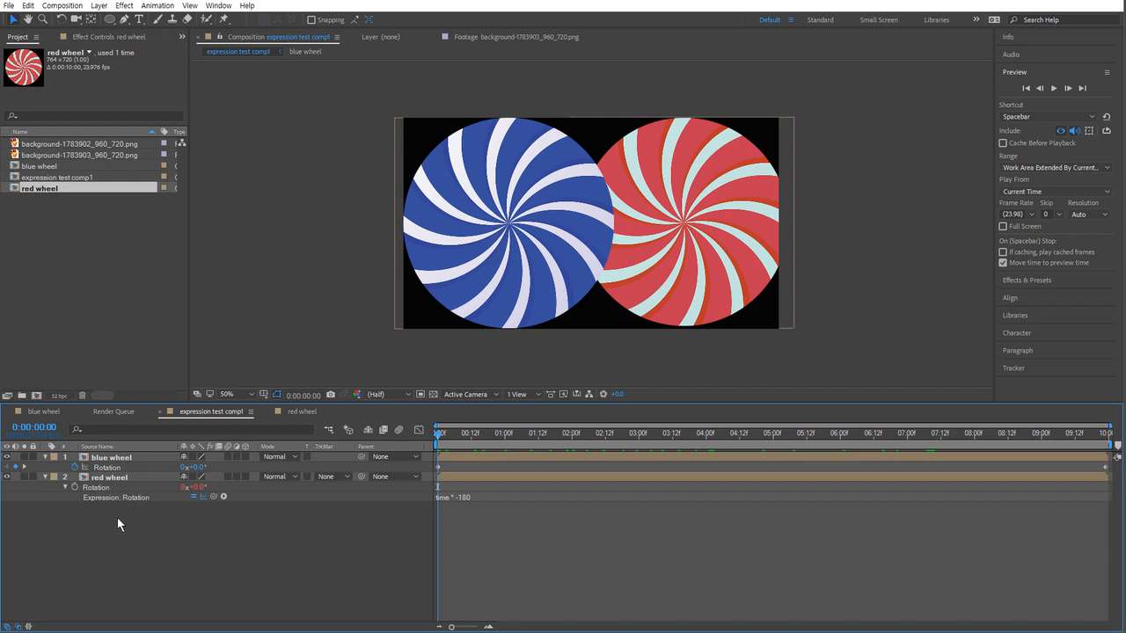
Copy only the expression from the red wheel's Rotation property.
click(97, 488)
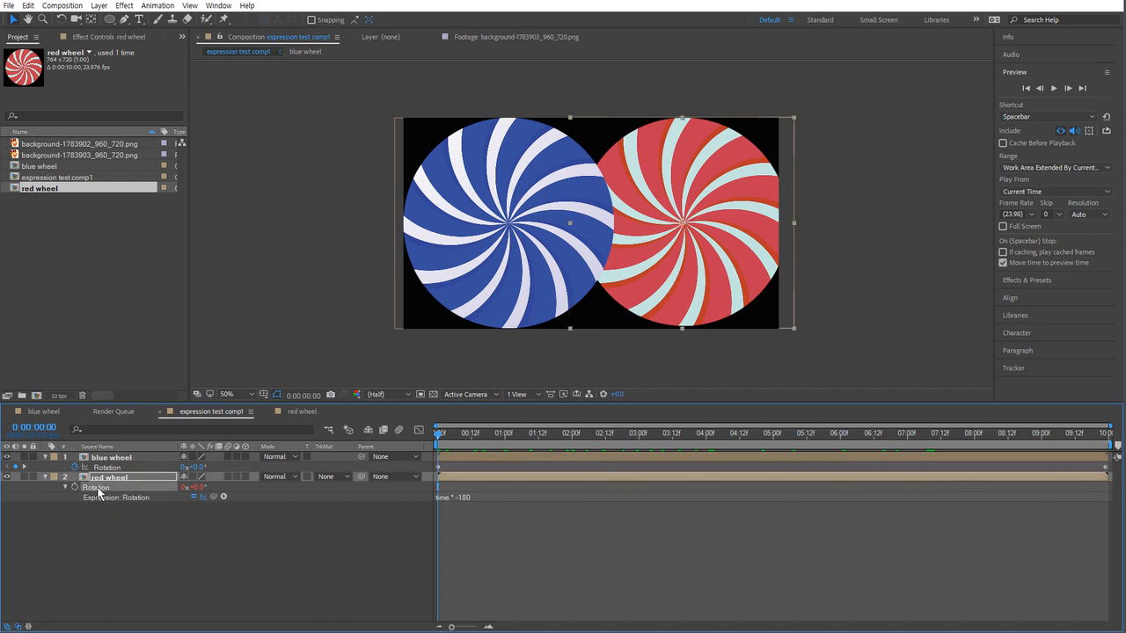
right_click(112, 486)
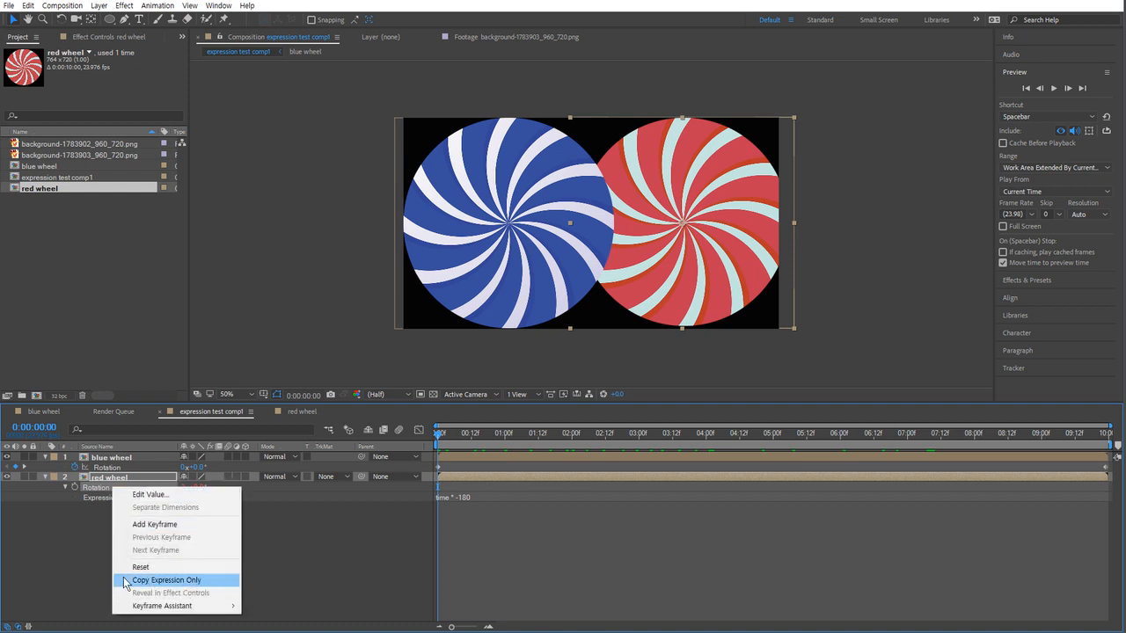
click(210, 582)
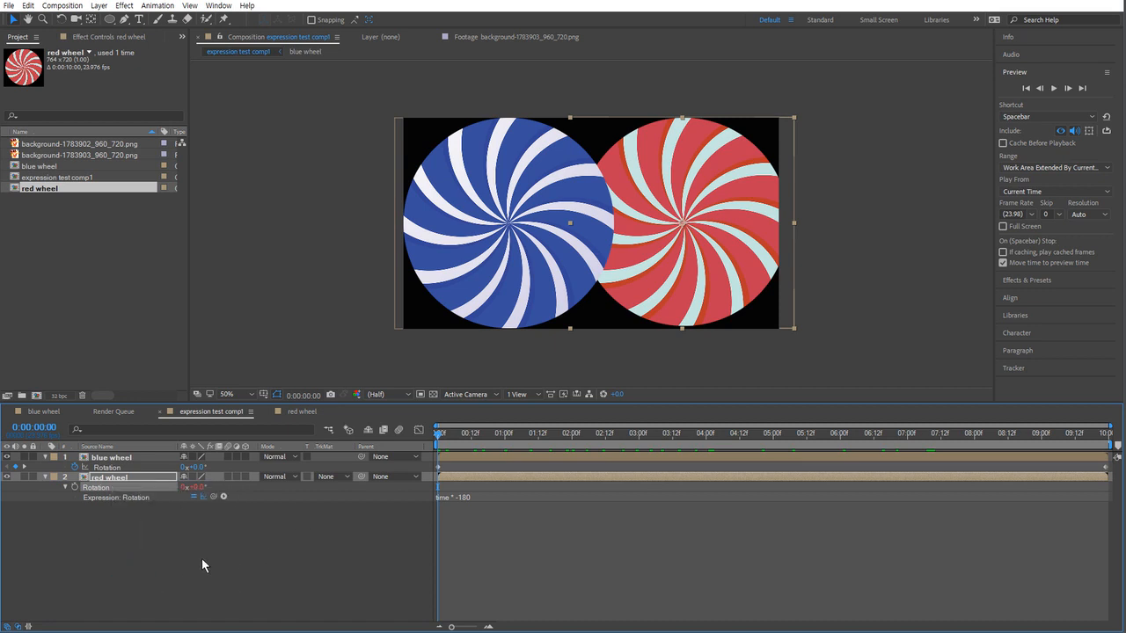
click(484, 494)
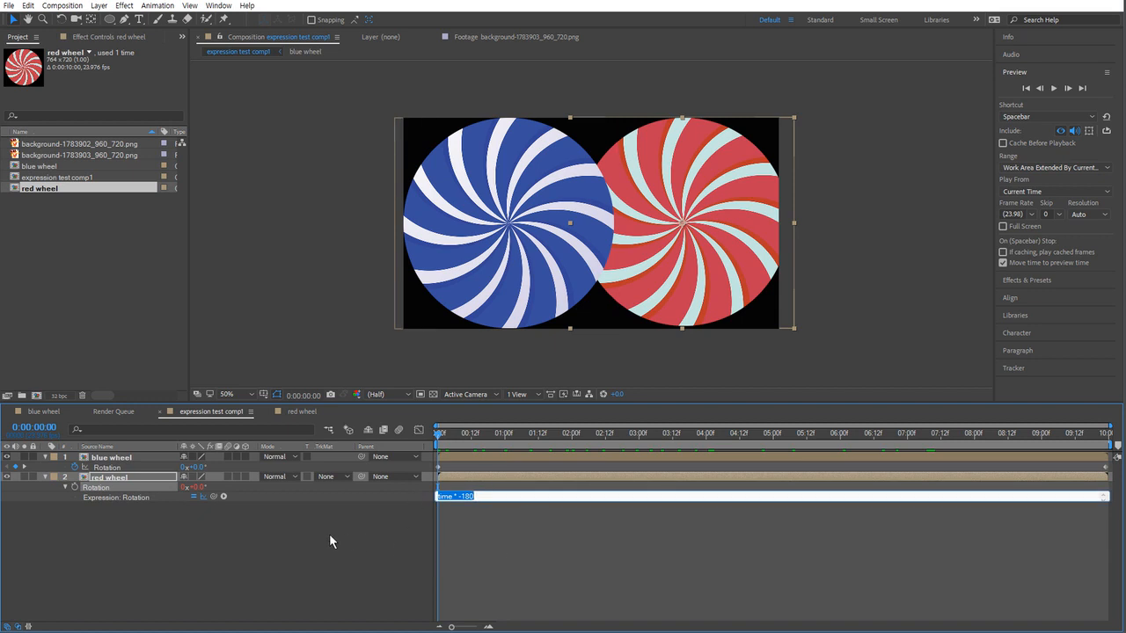
click(216, 536)
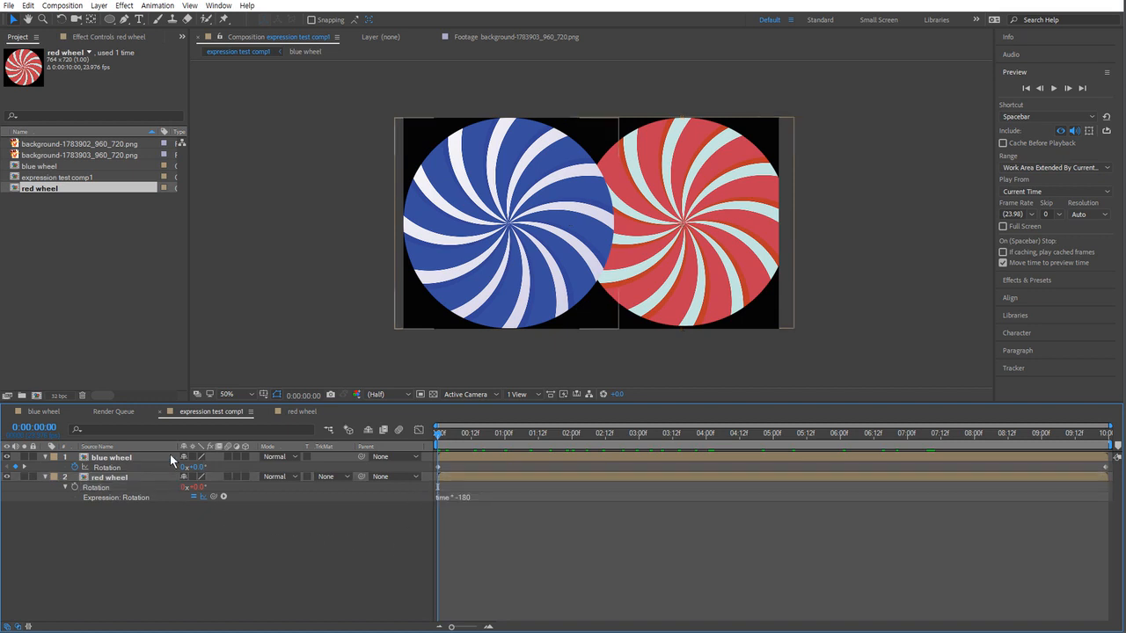
Paste the copied "time * -180" expression onto the blue wheel's Rotation property.
click(115, 469)
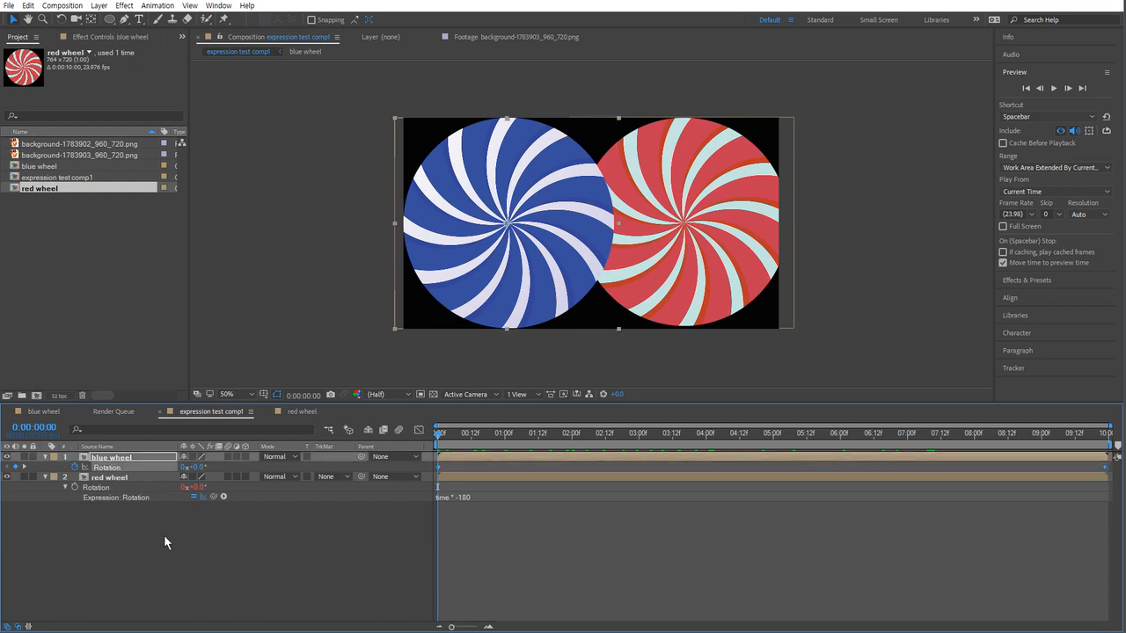
click(29, 5)
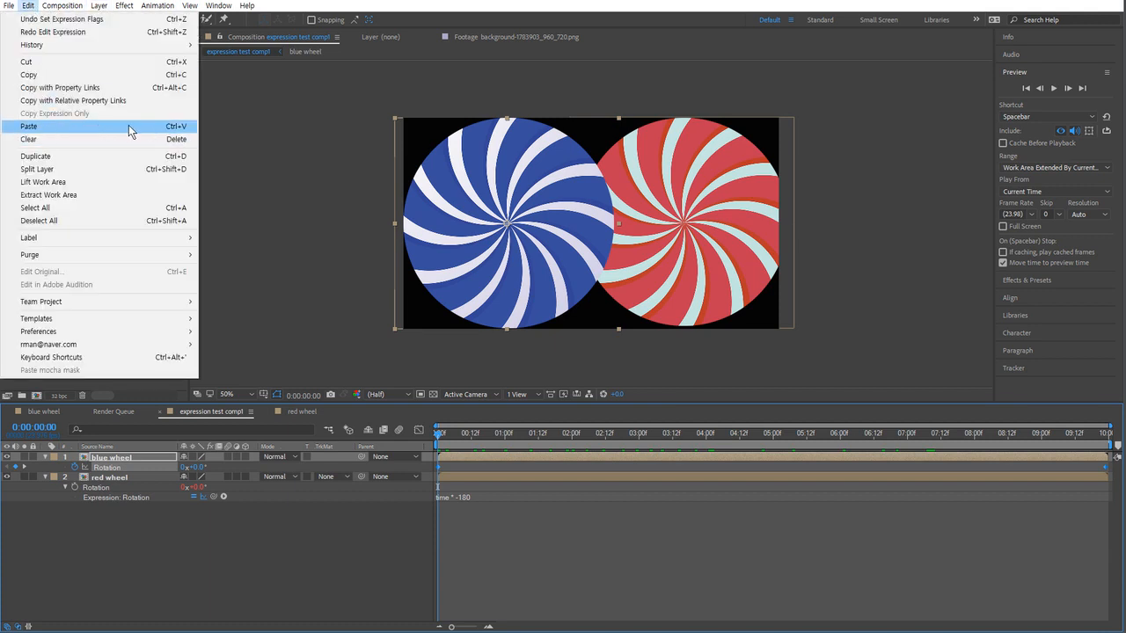
click(128, 126)
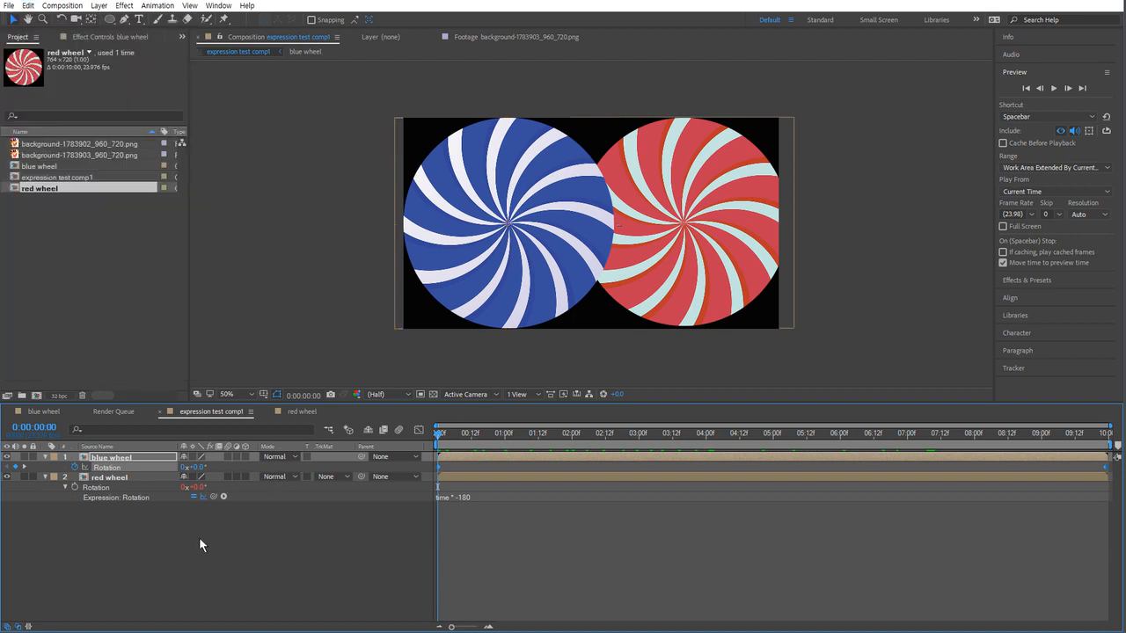
click(121, 469)
key(ctrl+v)
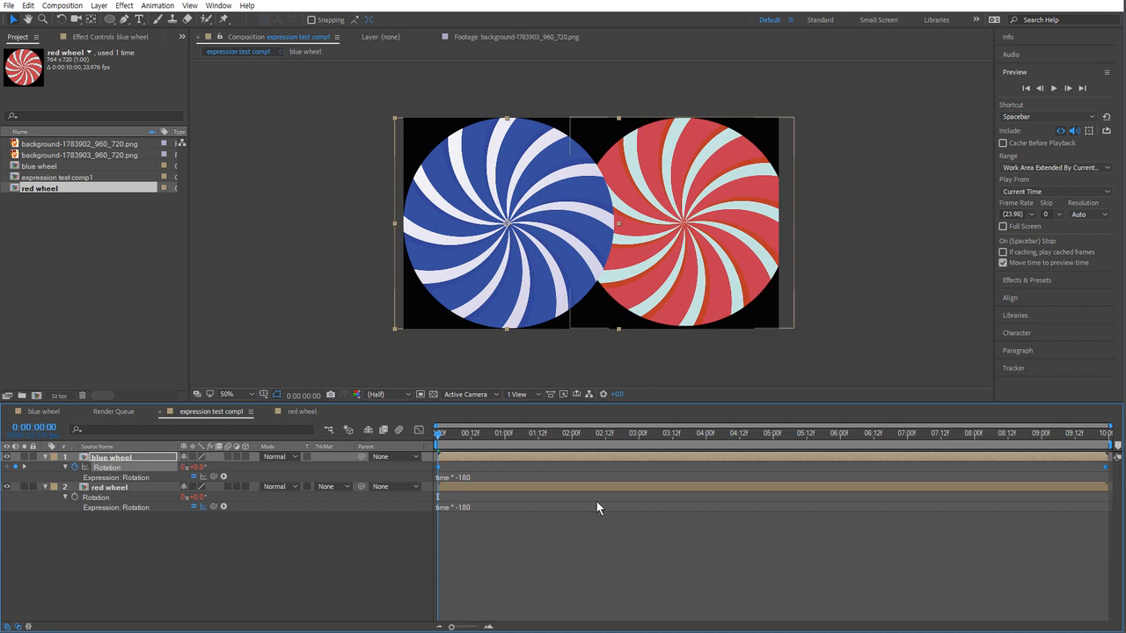
Preview both wheels rotating with the same expression and stop the playback.
click(525, 556)
key(space)
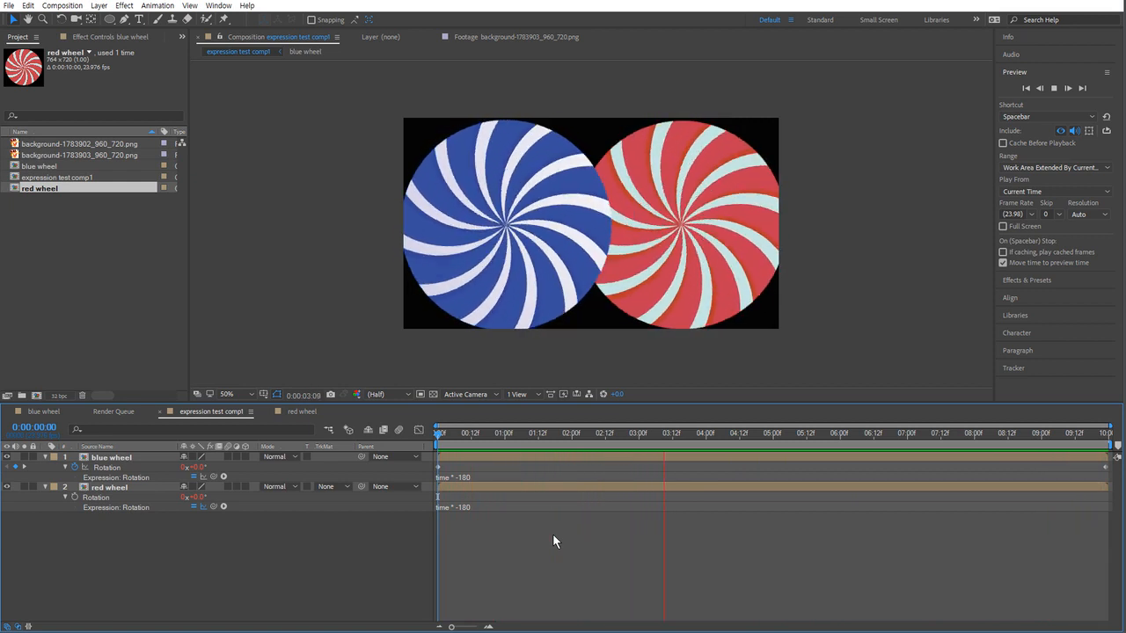
key(space)
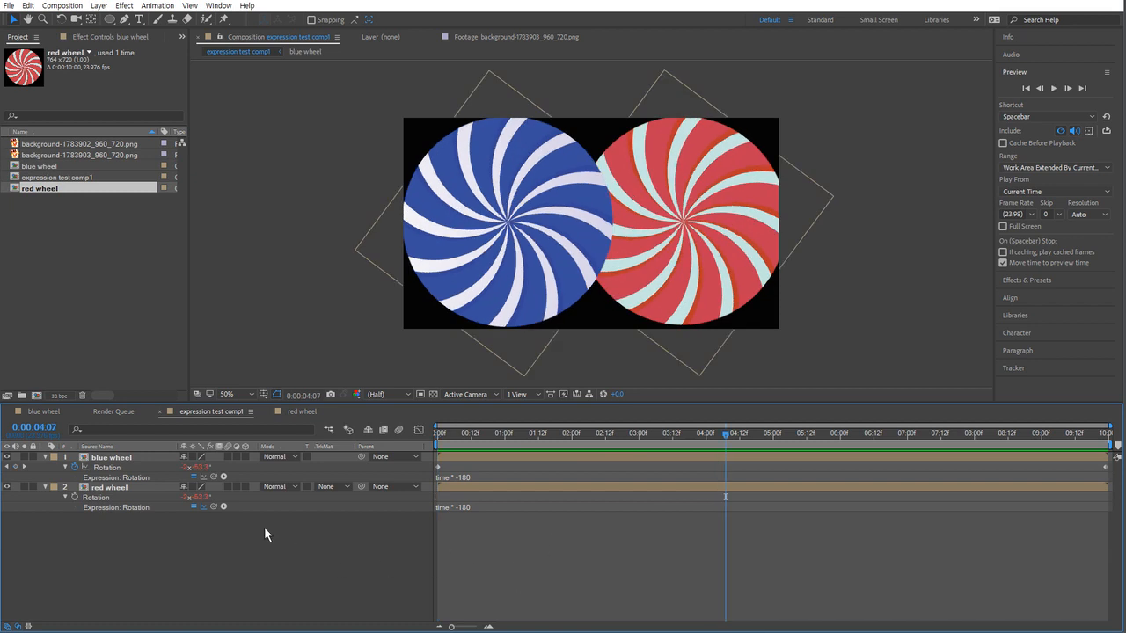
Remove the minus sign from the blue wheel's Rotation expression so it reads "time * 180".
click(108, 468)
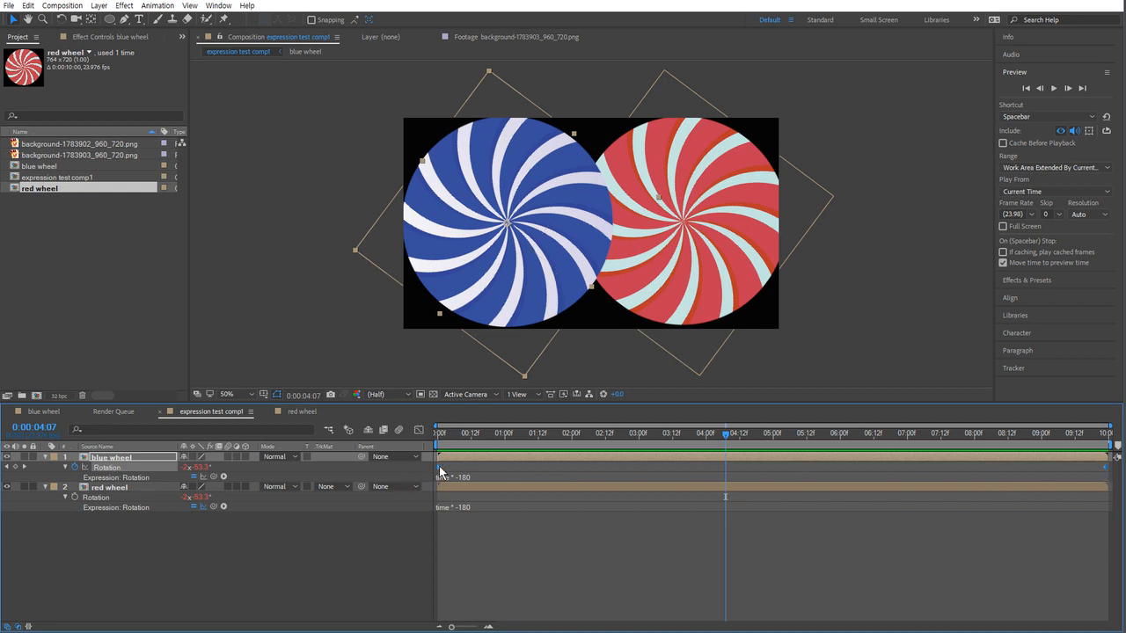
mouse_move(440, 467)
click(464, 476)
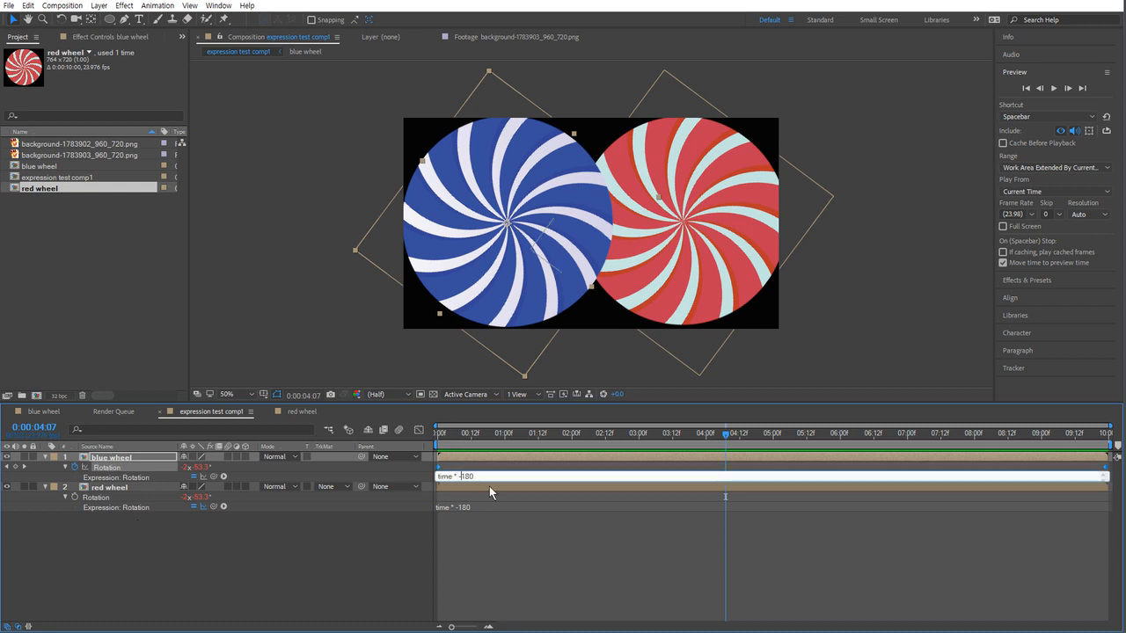
click(520, 538)
Preview both wheels from the start of the timeline and park the current time at 0:00:01:03.
click(436, 434)
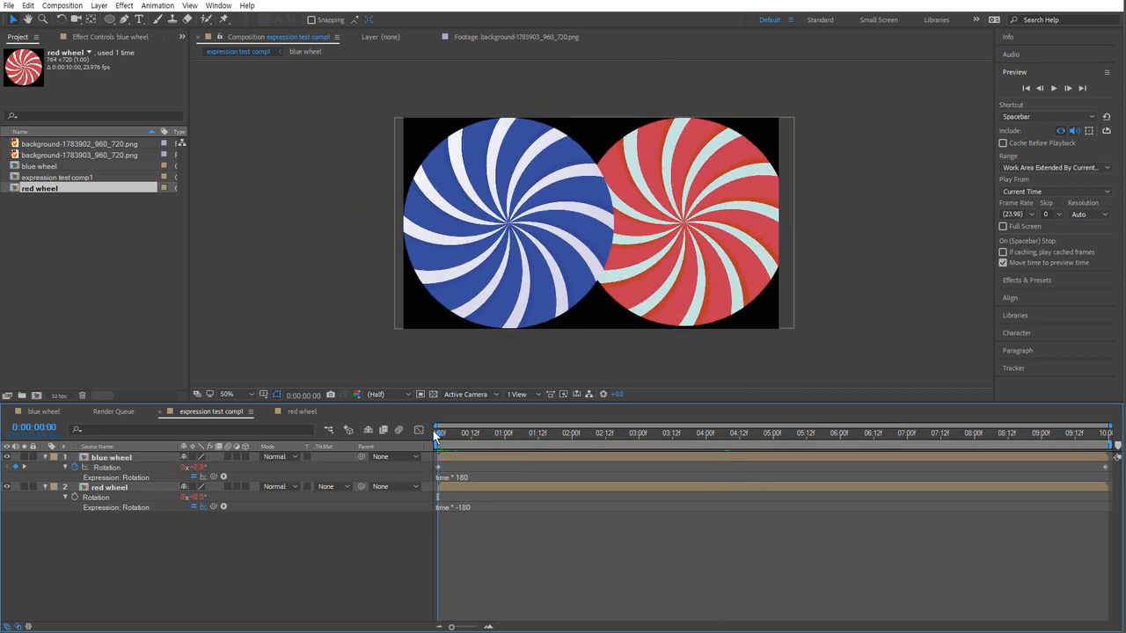
key(space)
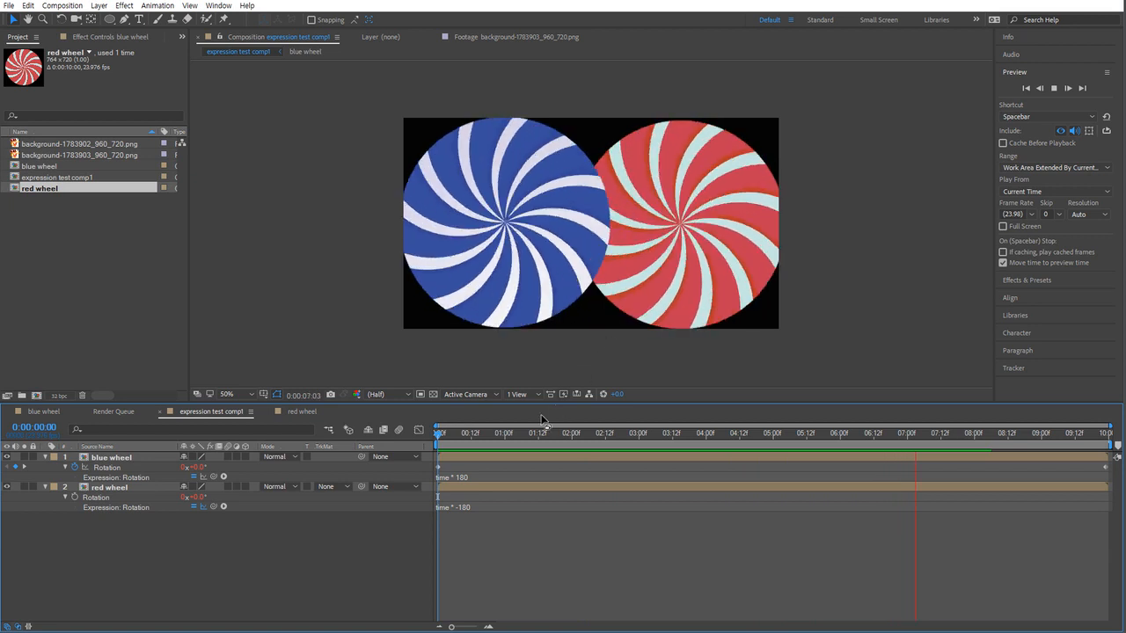
mouse_move(500, 434)
mouse_down()
mouse_move(443, 442)
mouse_move(513, 438)
mouse_up()
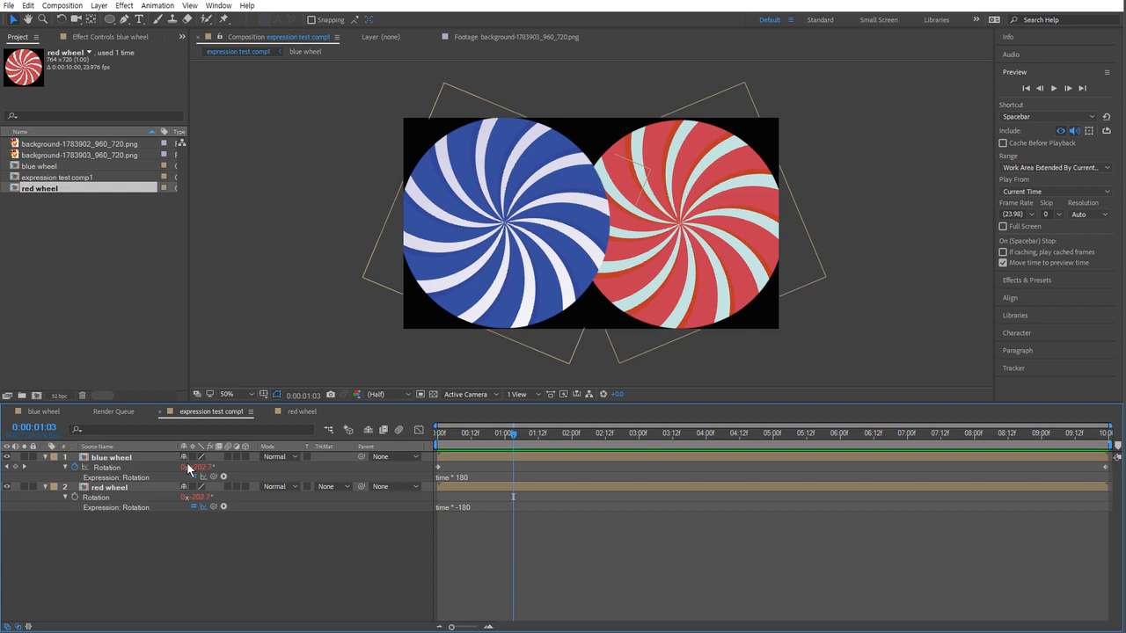
Display the blue wheel's Rotation in the Graph Editor and turn off the red wheel's post-expression graph.
click(108, 468)
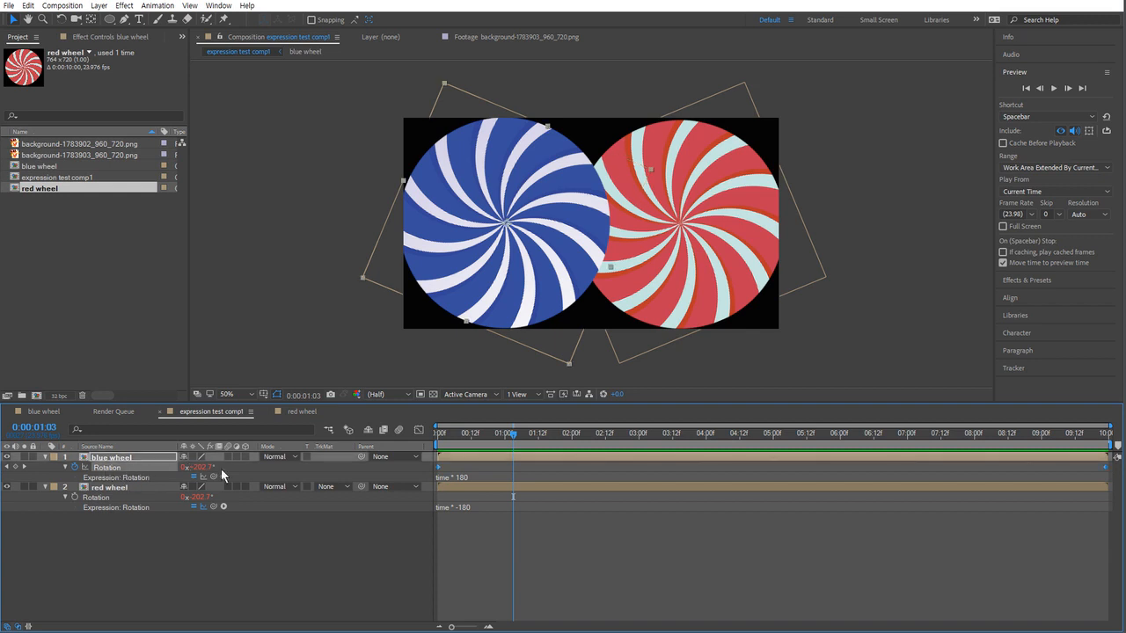
click(418, 430)
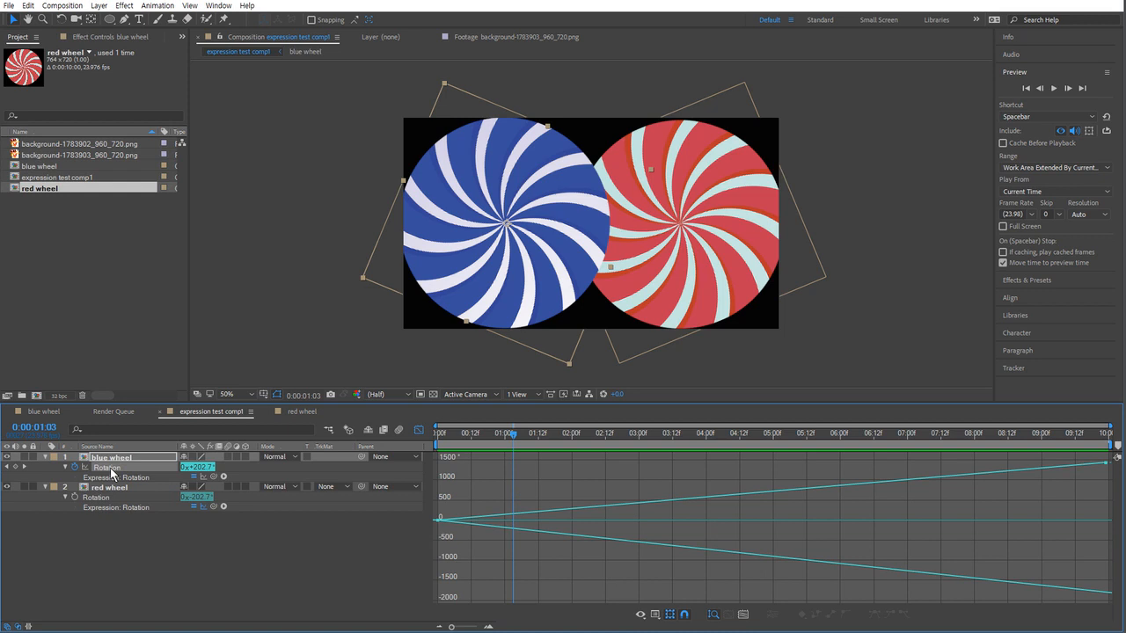
click(207, 513)
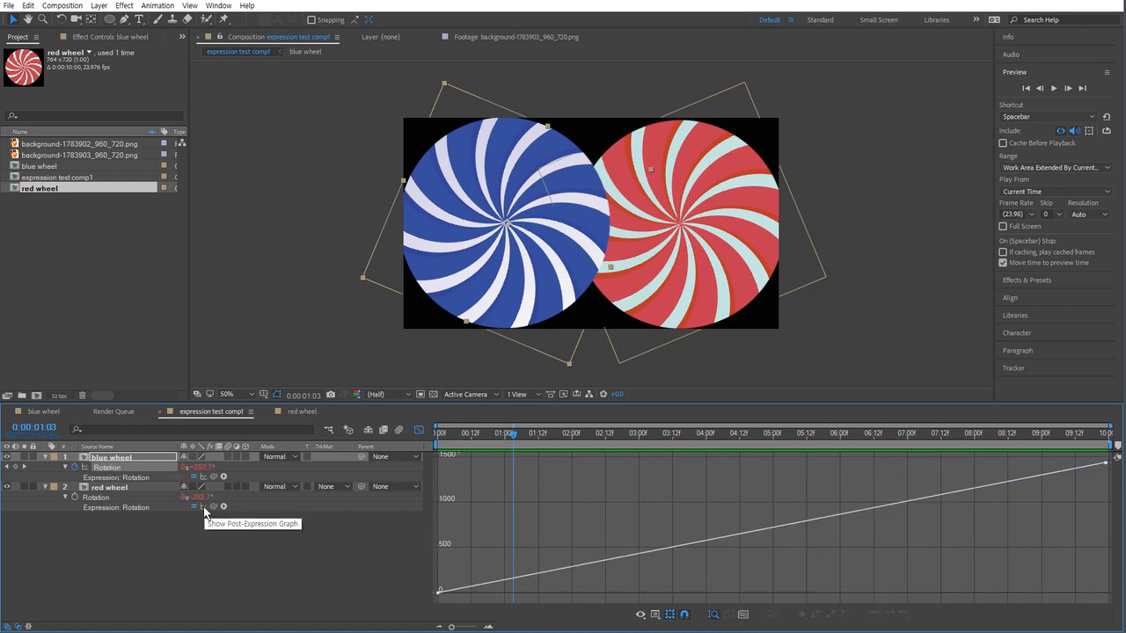
Inspect the blue wheel's keyframed Rotation curve, turn on its post-expression graph for comparison, and leave the Graph Editor.
click(131, 467)
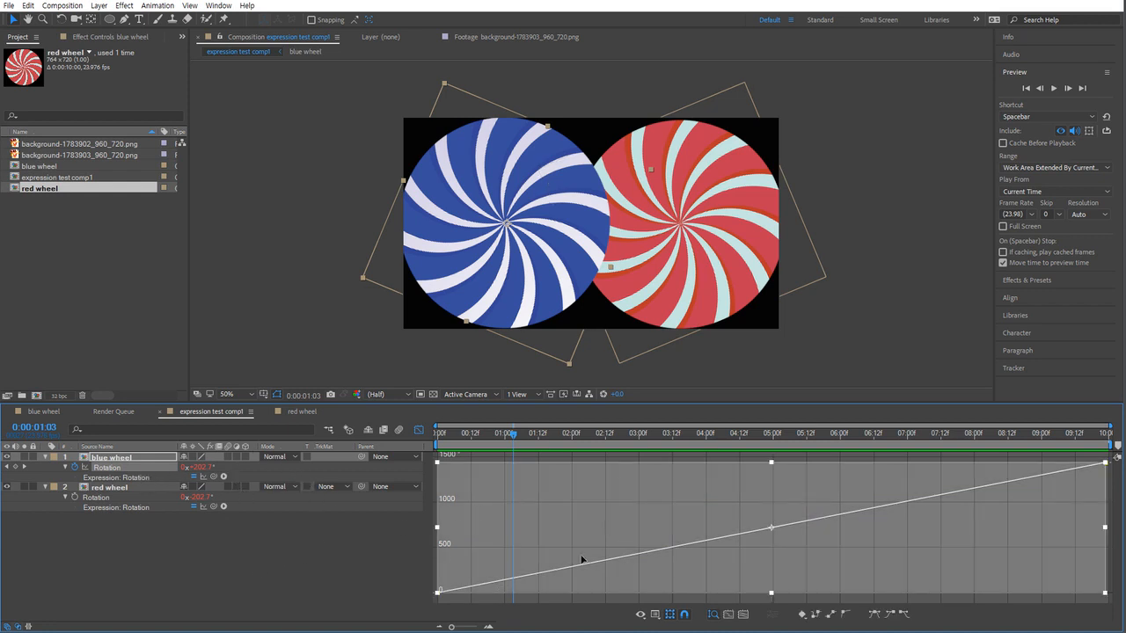
mouse_move(549, 576)
mouse_move(978, 490)
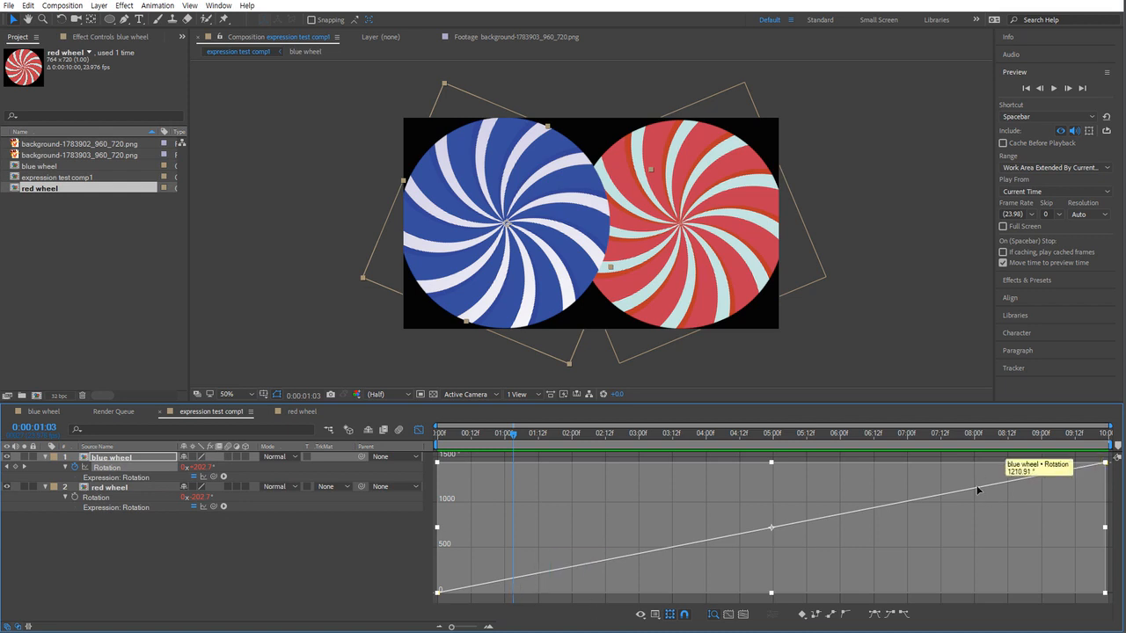
click(204, 480)
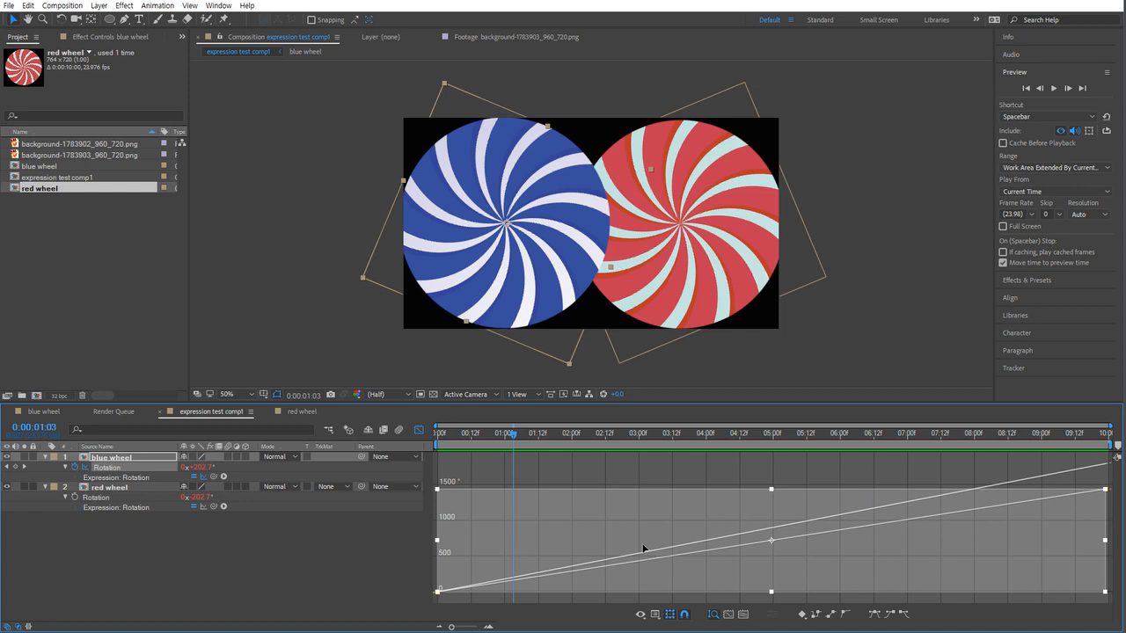
click(420, 431)
Change the blue wheel's Rotation expression to "time * 720" and preview the composition from near the timeline's start.
click(473, 476)
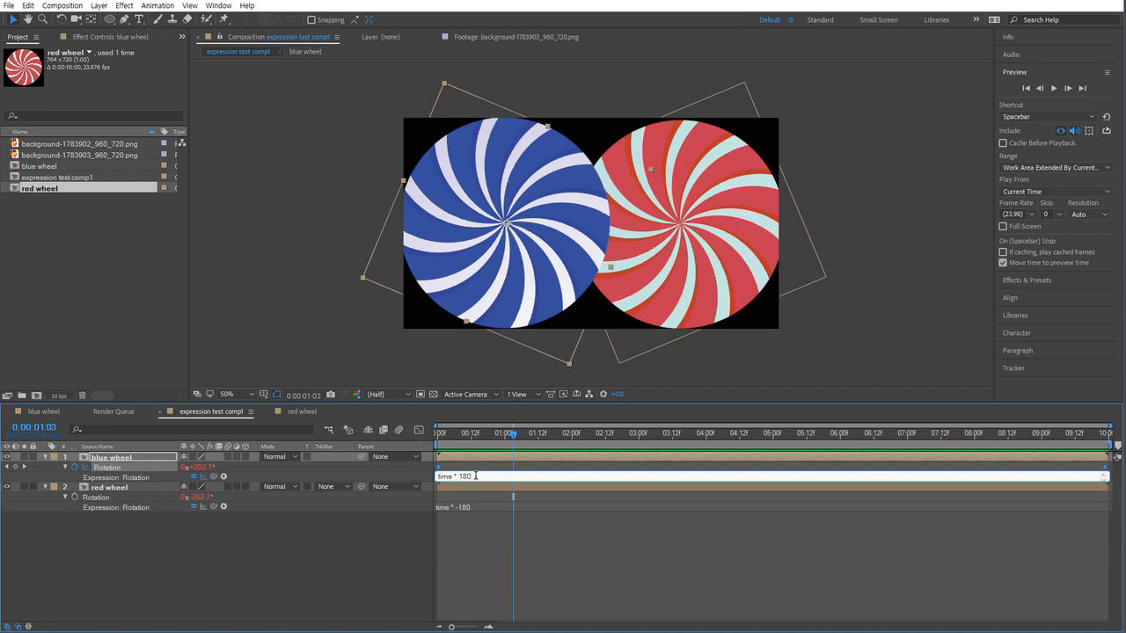
key(BackSpace)
key(BackSpace)
key(BackSpace)
text(720)
click(510, 541)
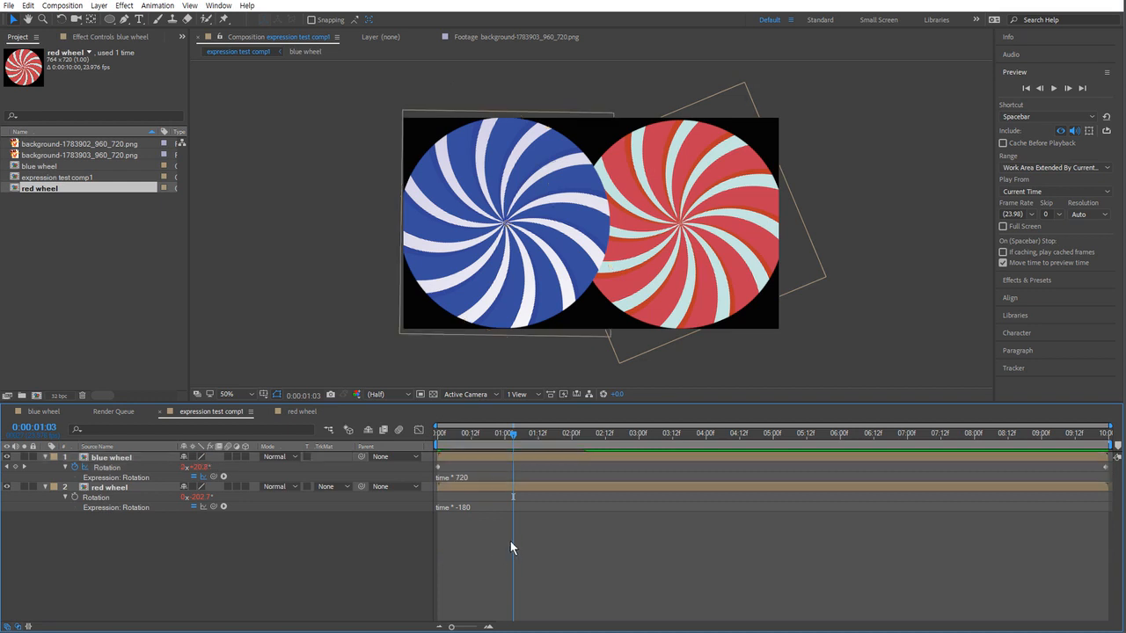
drag(479, 439, 440, 436)
key(space)
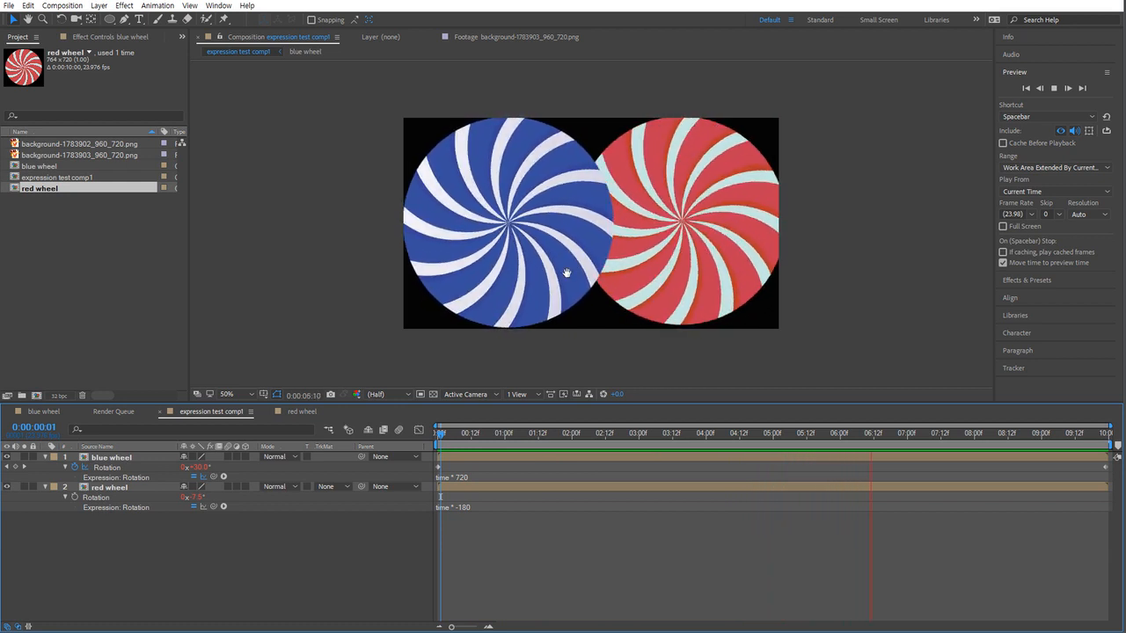
Compare the blue wheel's keyframed and expression-driven Rotation curves in the Graph Editor from the timeline start, and return to the layer bar view.
key(space)
drag(477, 434, 420, 434)
click(418, 431)
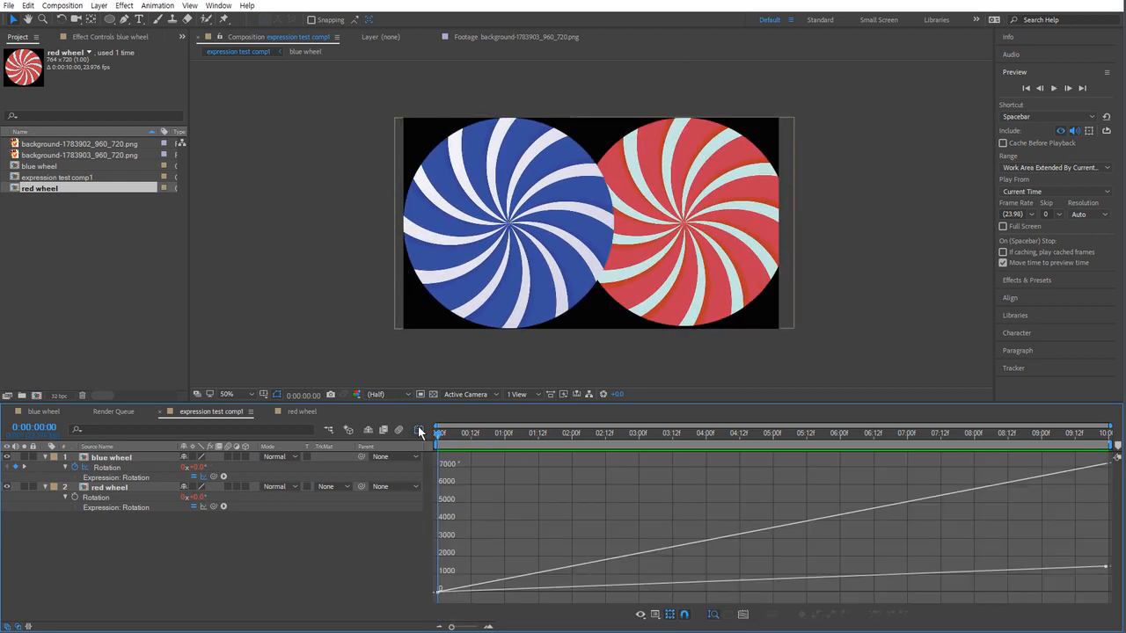
mouse_move(477, 586)
mouse_move(814, 523)
mouse_move(827, 581)
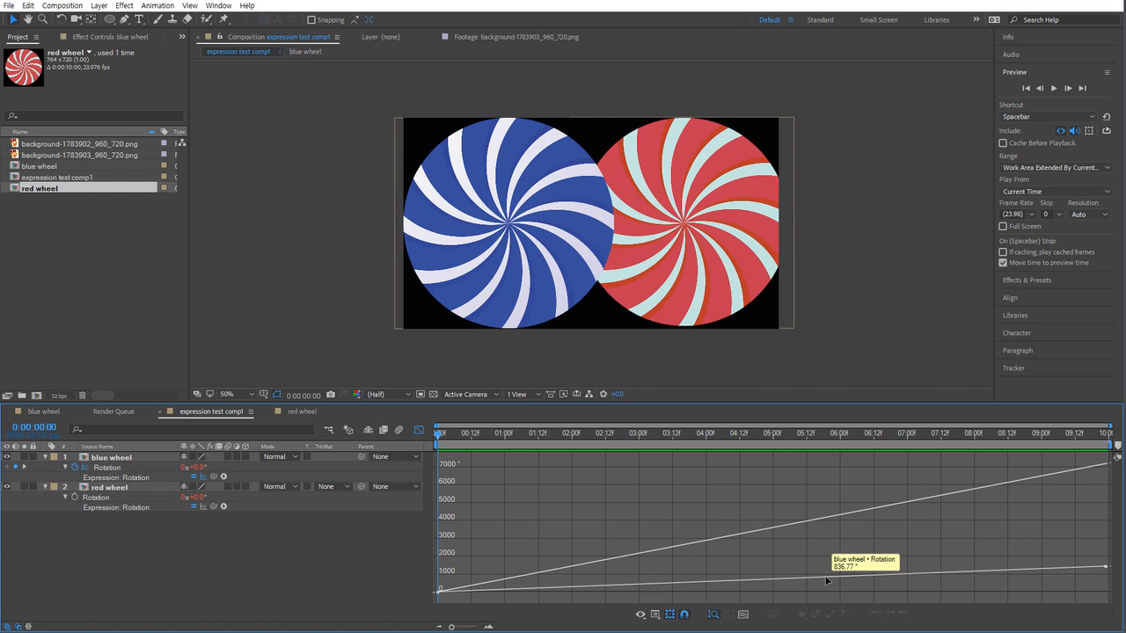
mouse_move(872, 577)
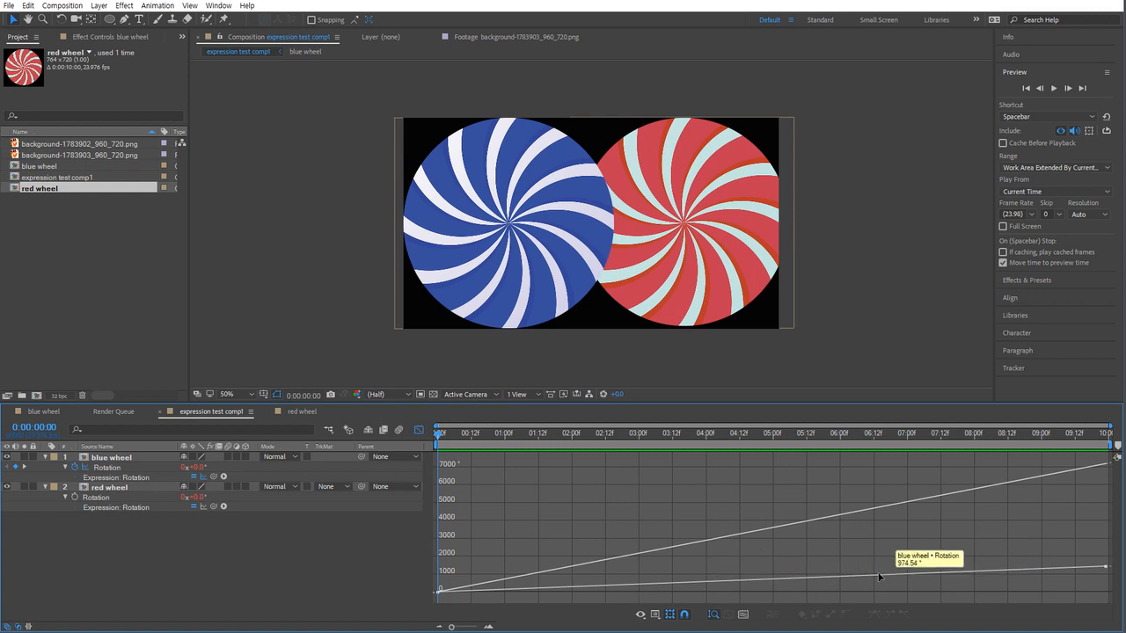
click(420, 431)
Disable the blue wheel's Rotation expression and inspect its keyframed Rotation curve in the Graph Editor.
click(475, 476)
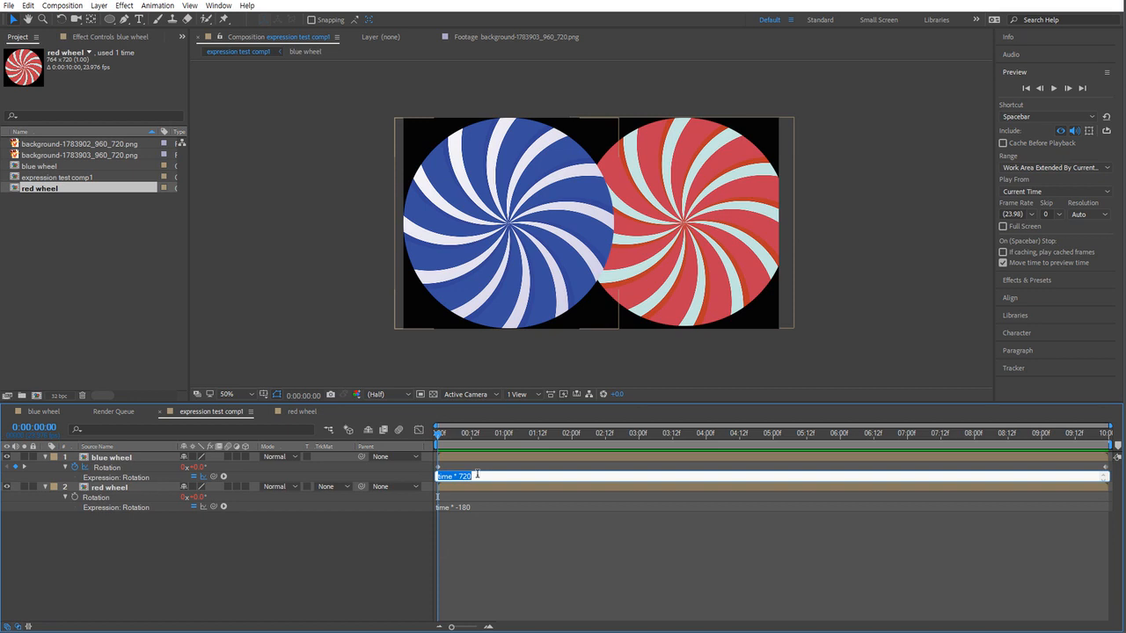
click(322, 533)
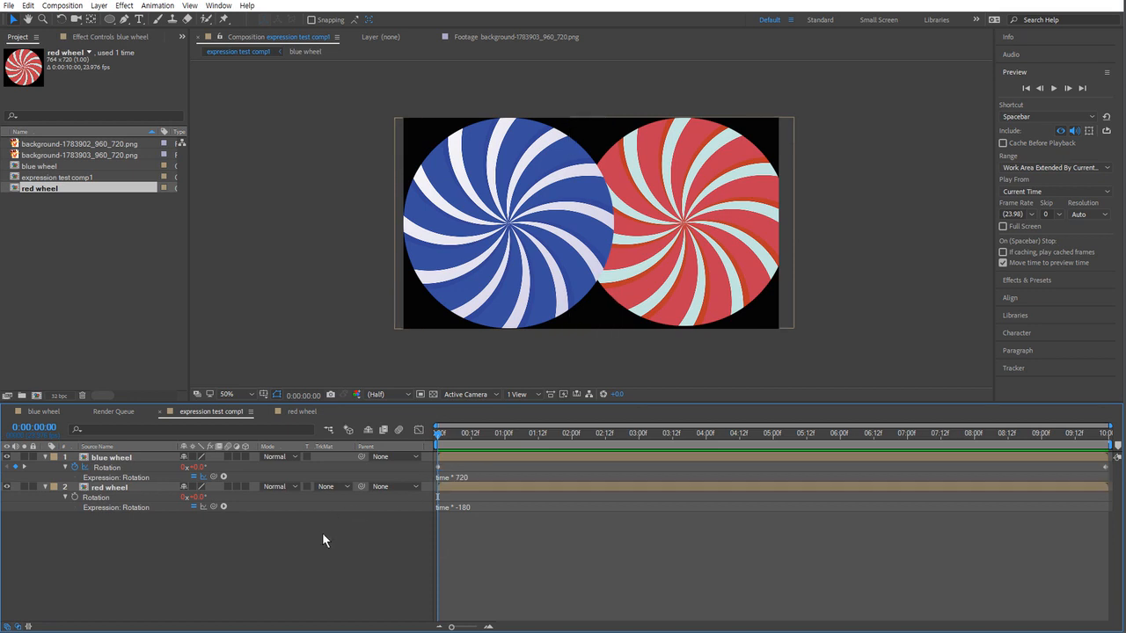
click(194, 476)
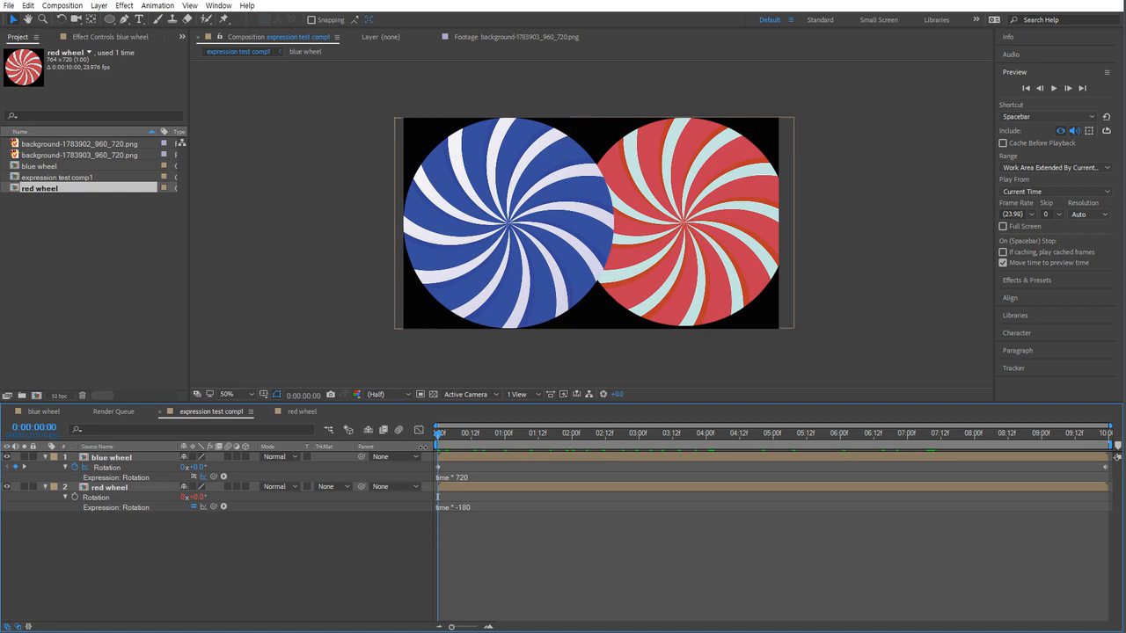
click(135, 467)
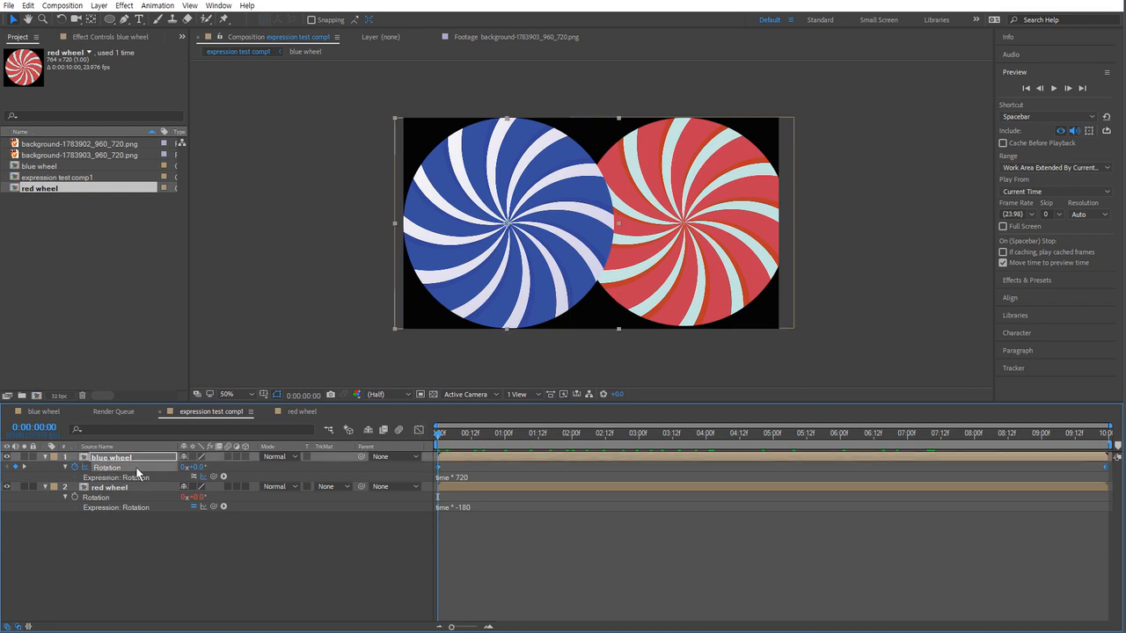
click(418, 431)
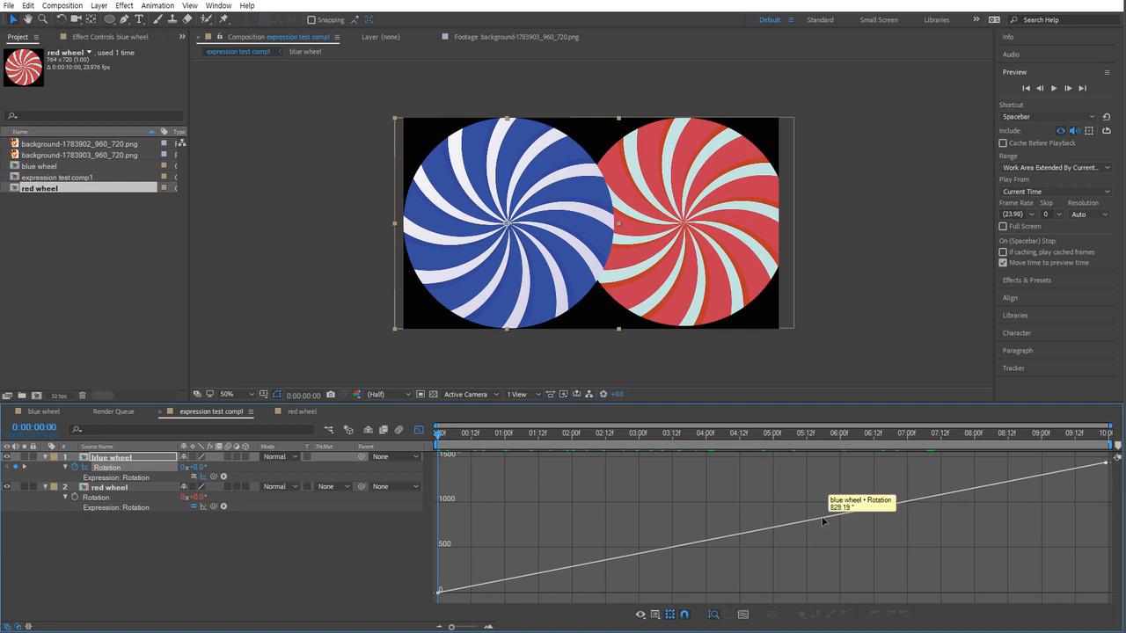
click(419, 431)
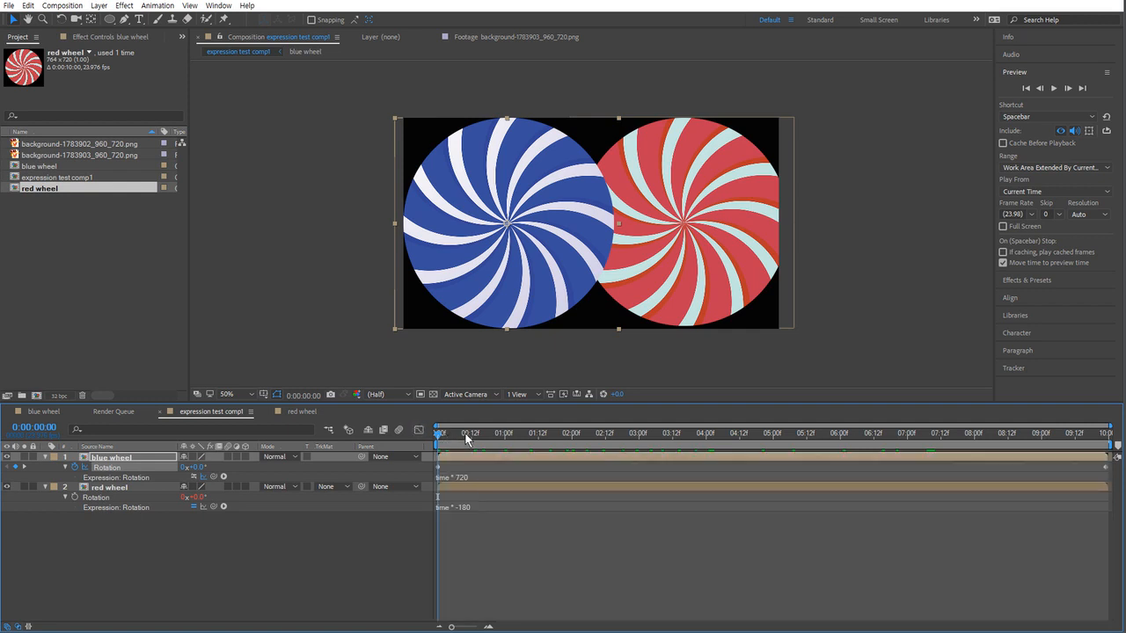
Preview the keyframed rotation and add a blue wheel Rotation keyframe of -1x-39.2° at 0:00:04:17.
key(space)
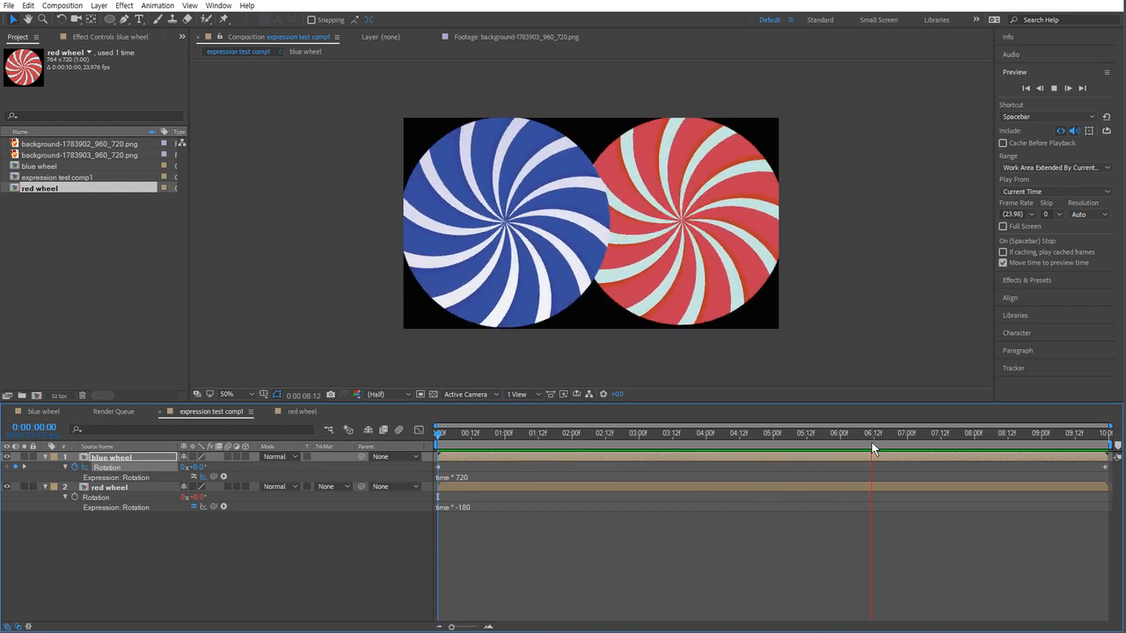
drag(871, 433, 750, 434)
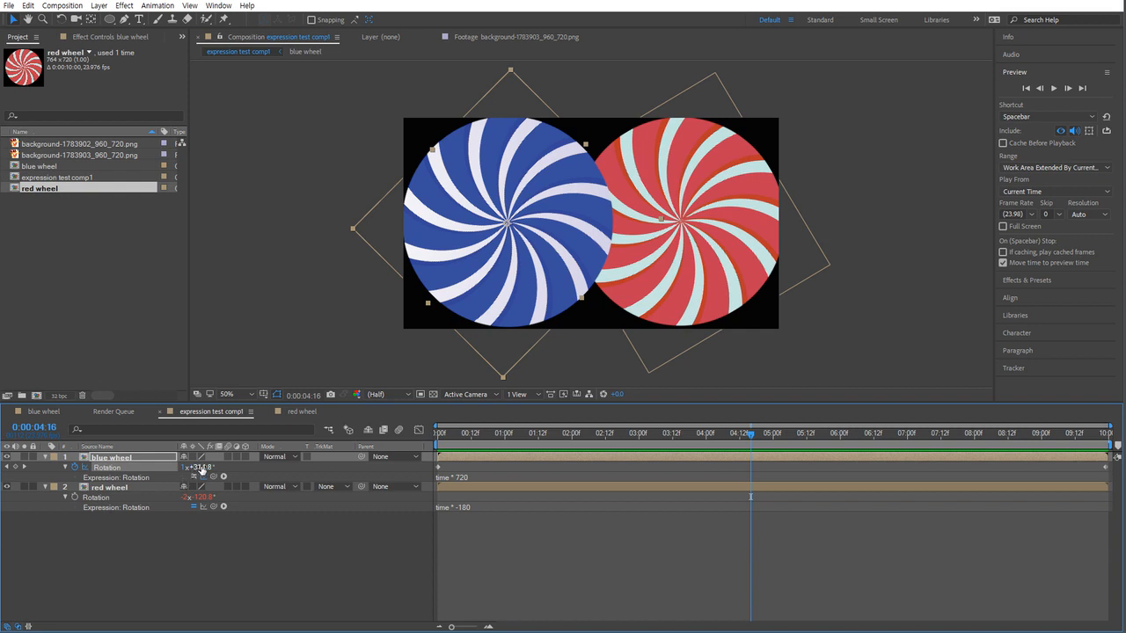
key(Page_Down)
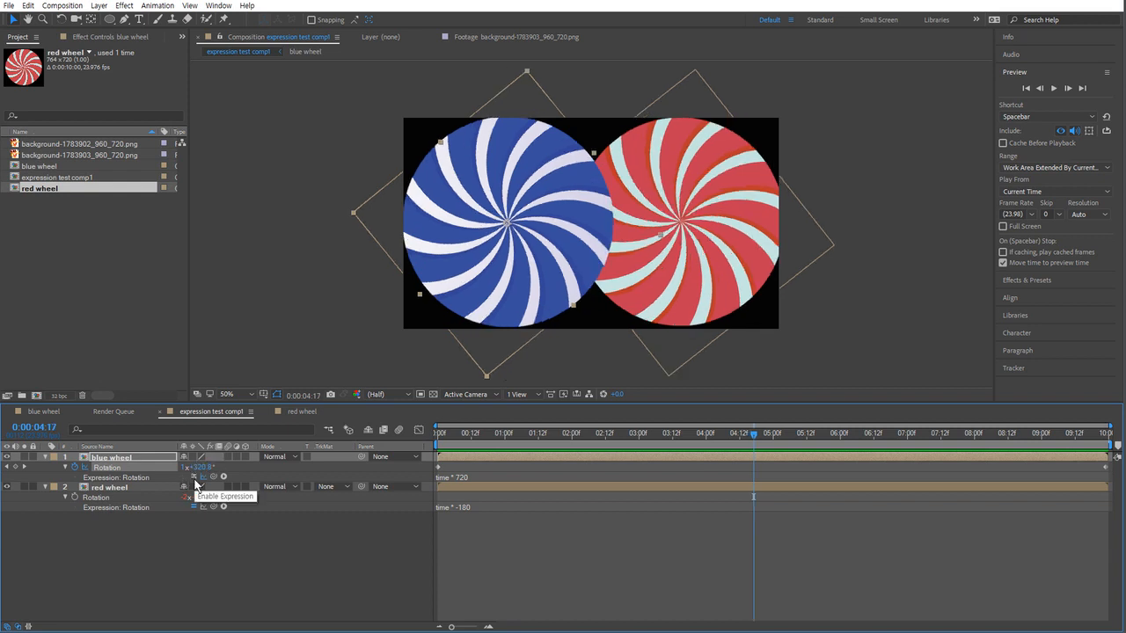
click(187, 467)
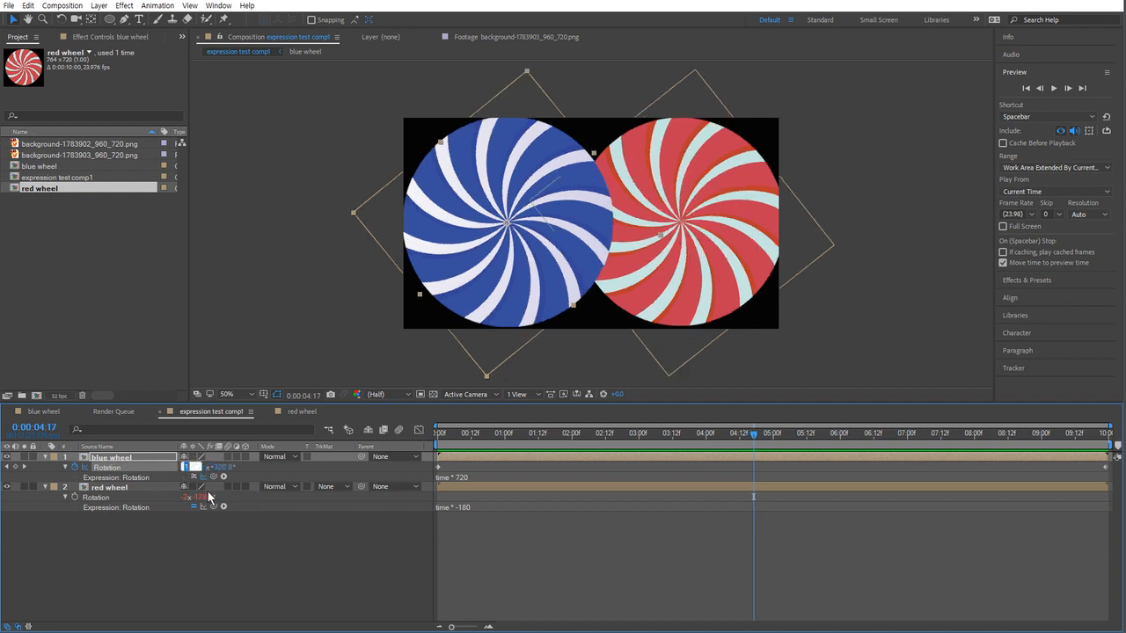
text(2)
key(Return)
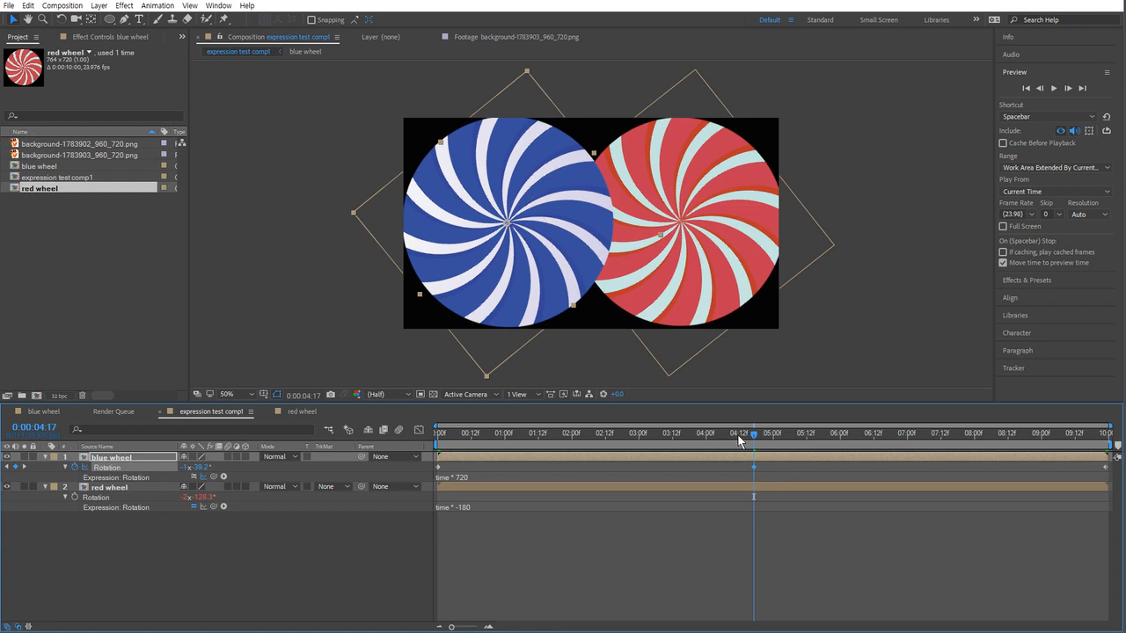
Preview the blue wheel's changed keyframe animation from the timeline start.
drag(737, 434, 431, 459)
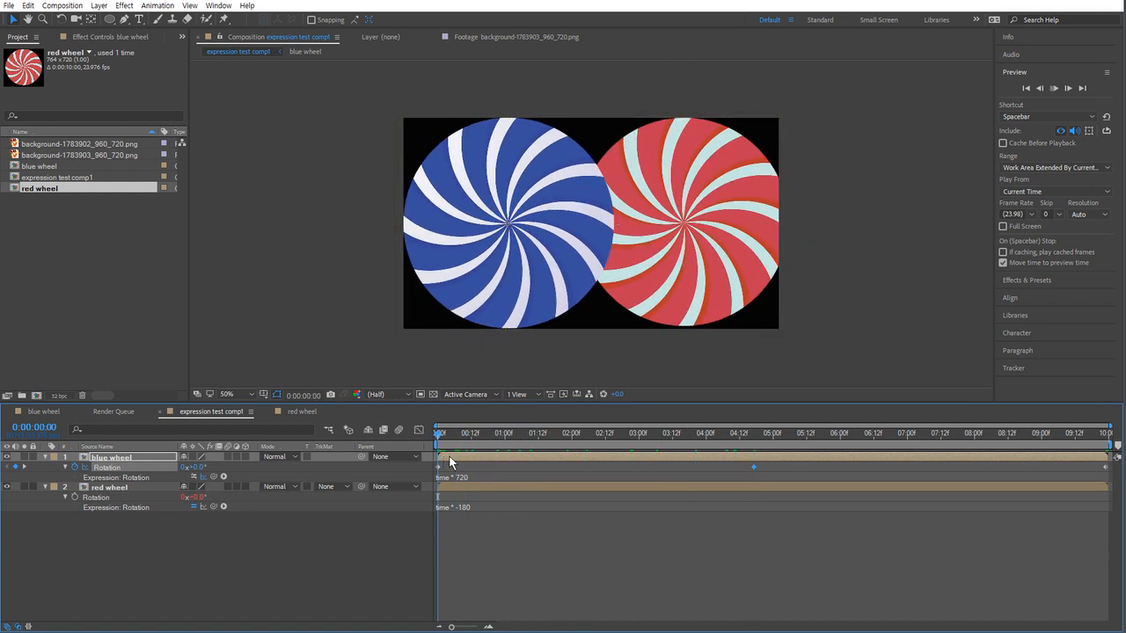
key(space)
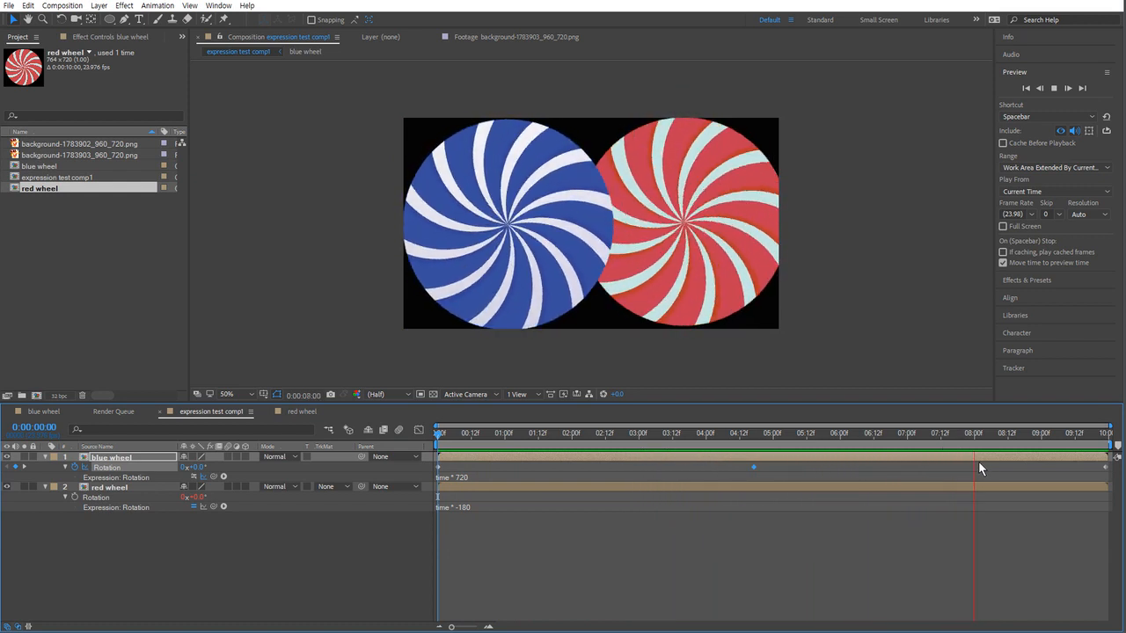
key(space)
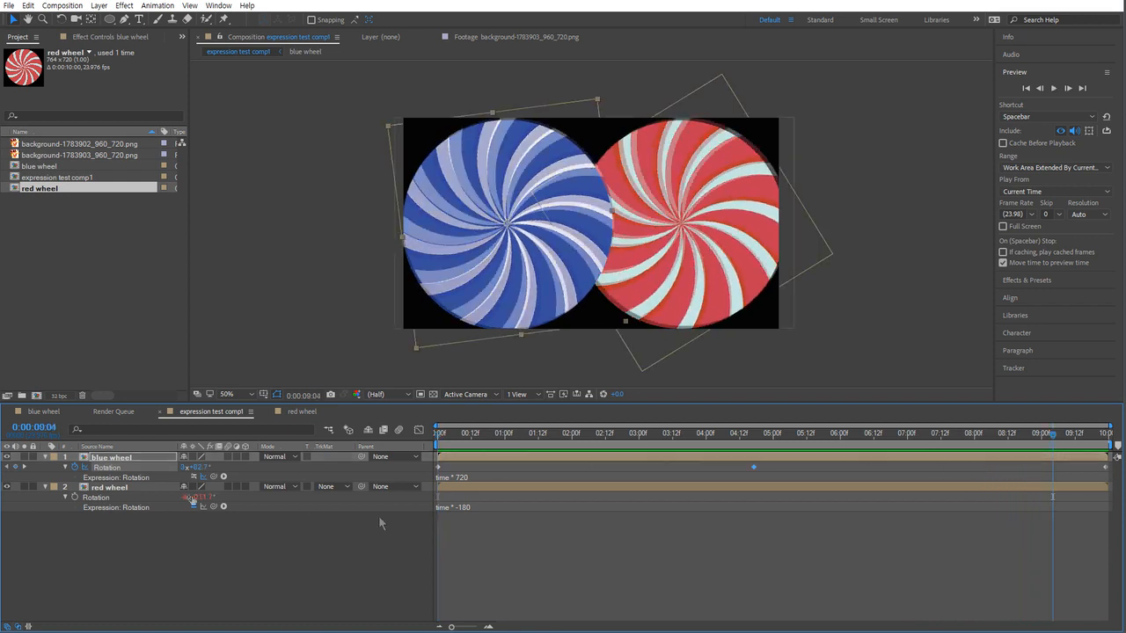
Re-enable the blue wheel's Rotation expression and preview the composition from the first frame.
key(Home)
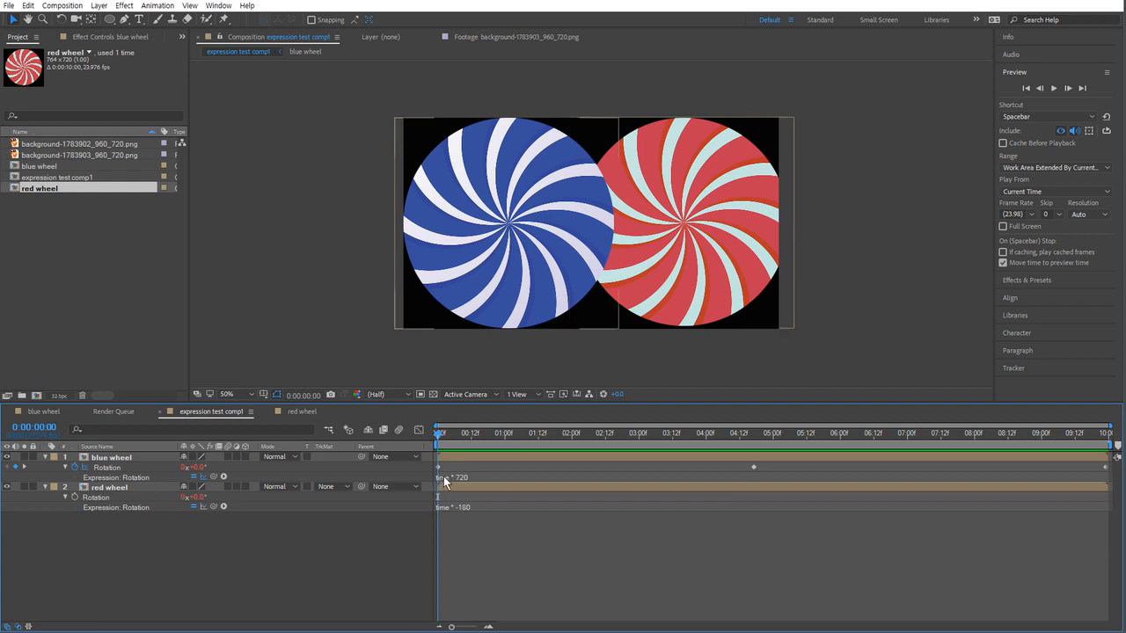
key(space)
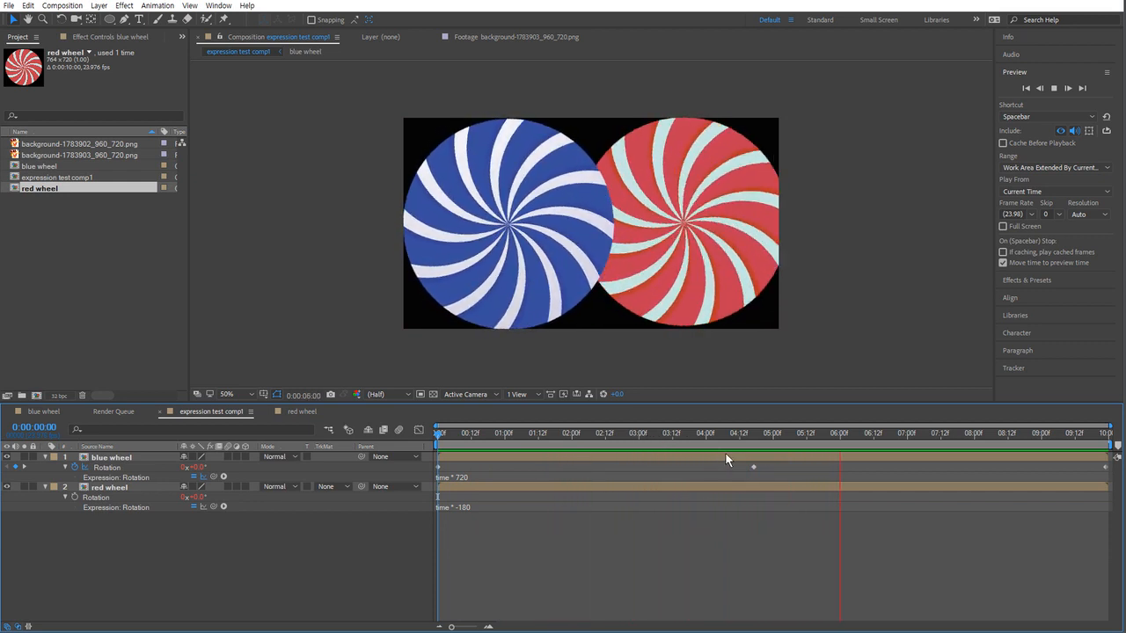
key(space)
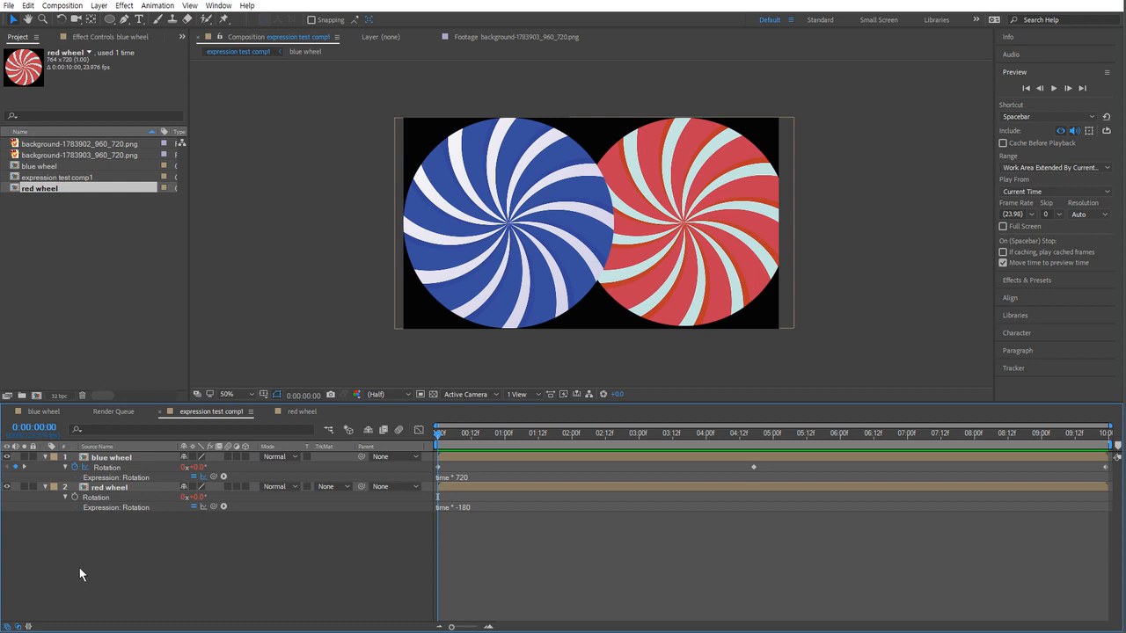
Remove the Rotation expressions from the blue wheel and red wheel layers, keeping the current time at 0:00:00:00.
alt+click(76, 469)
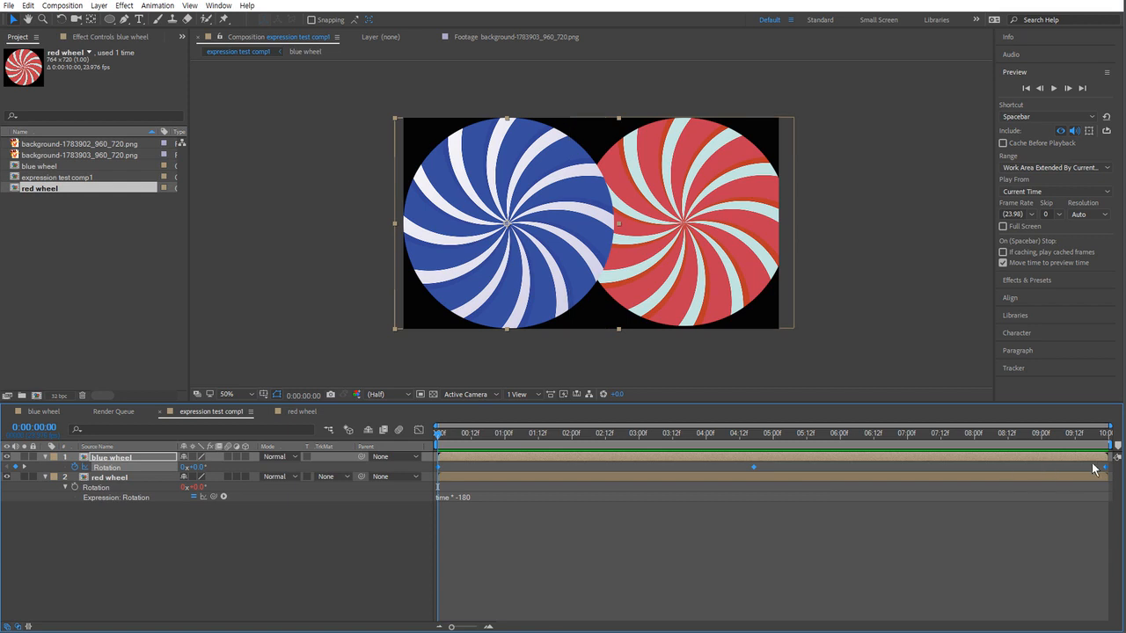
click(122, 476)
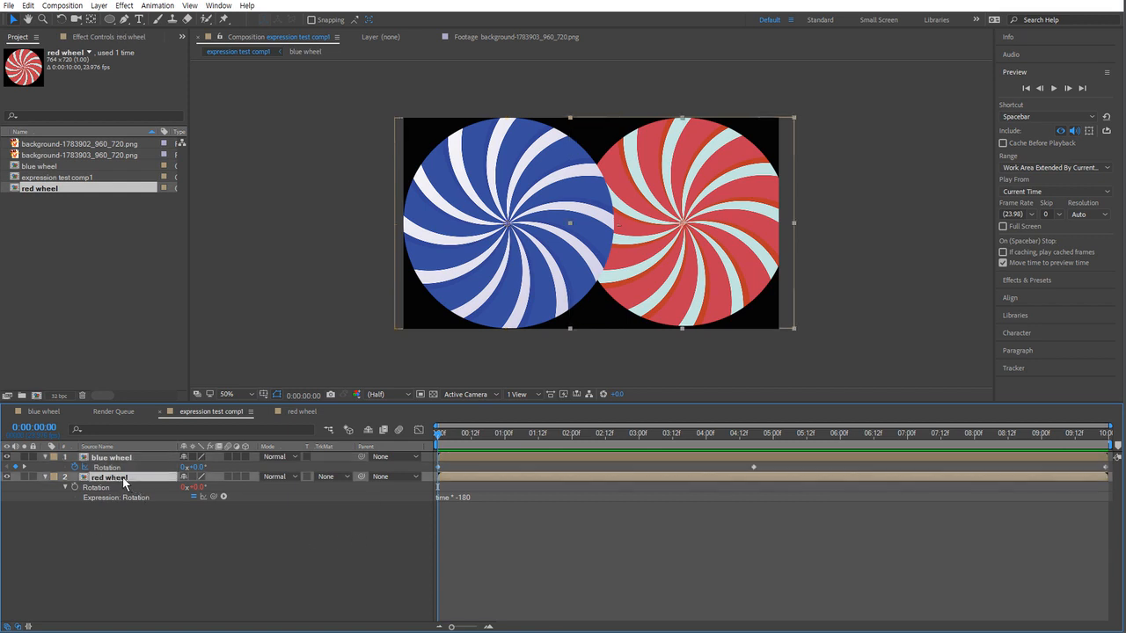
alt+click(74, 488)
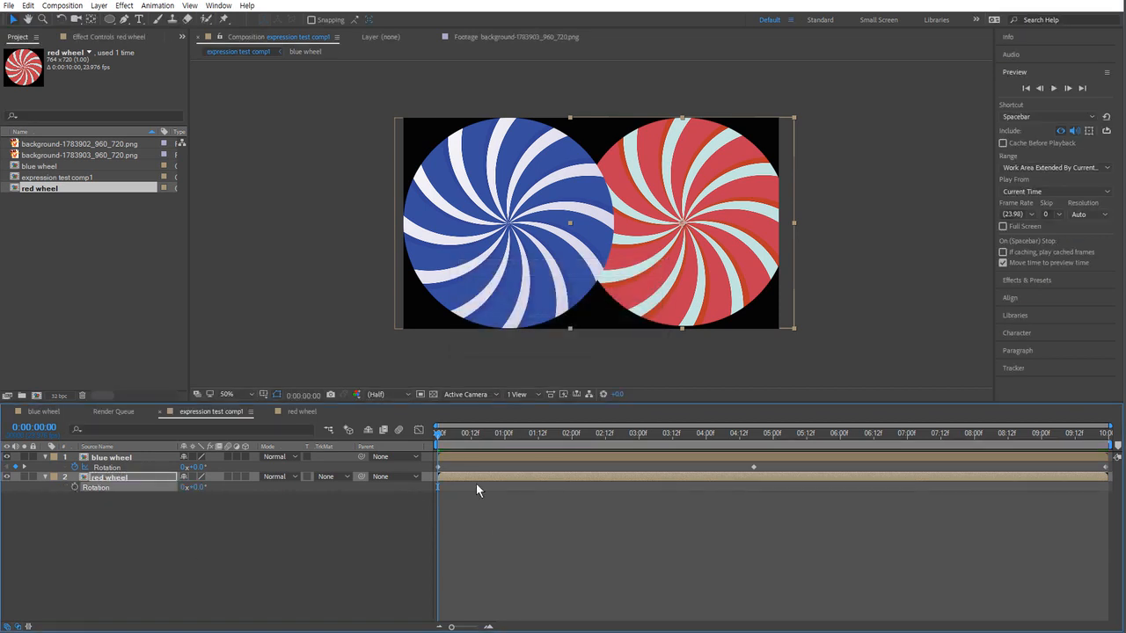
drag(451, 434, 277, 452)
click(481, 558)
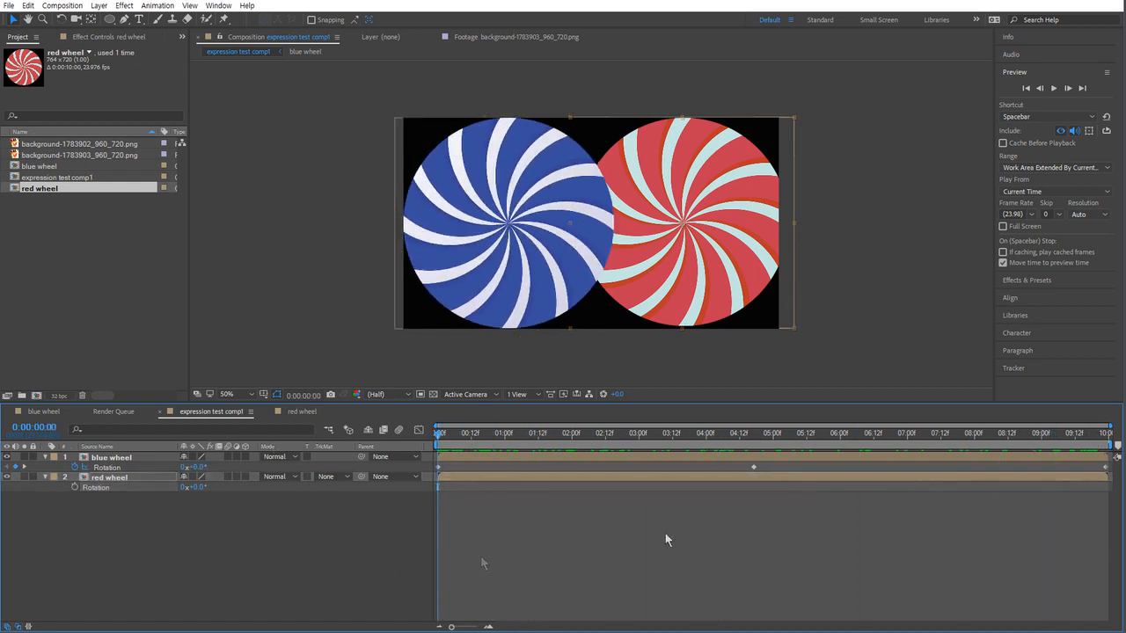